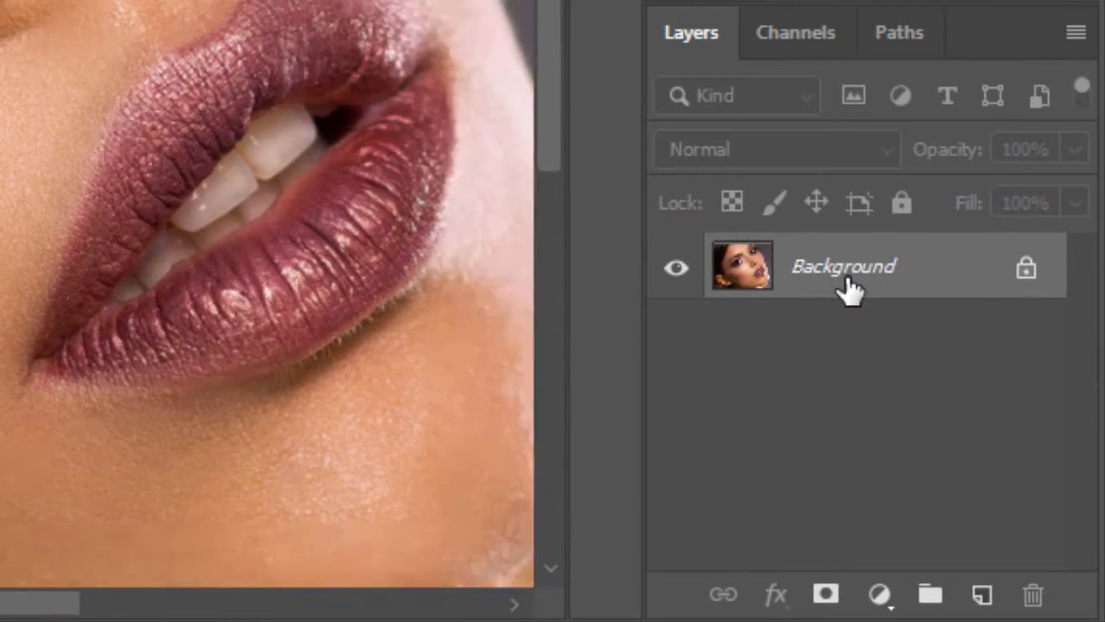
Duplicate the Background layer twice to create two copies above it.
key(ctrl+minus)
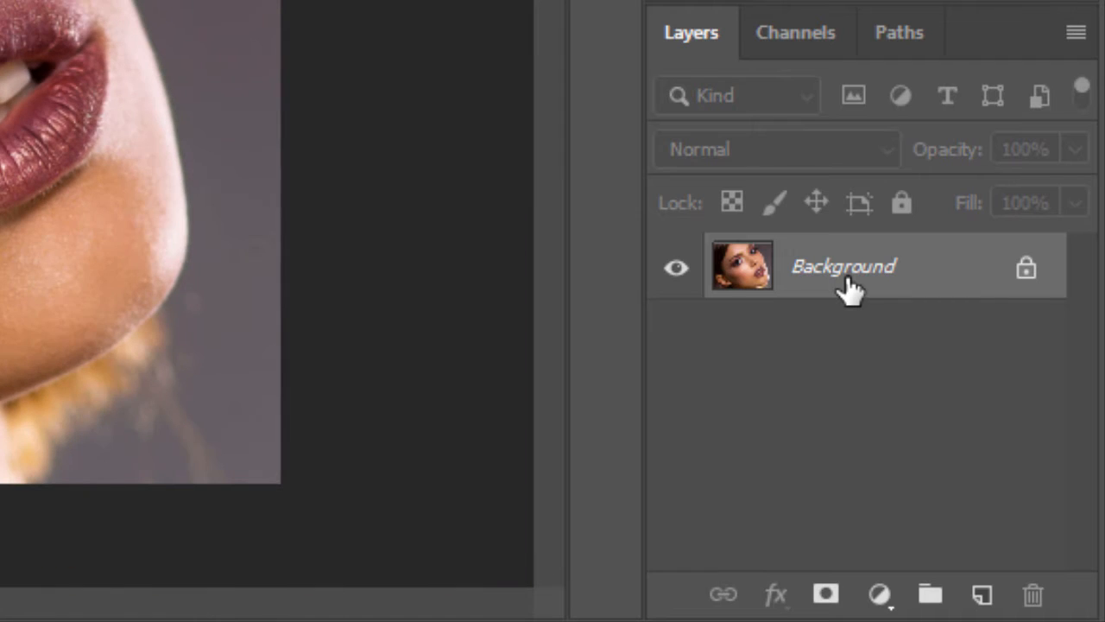
key(ctrl+j)
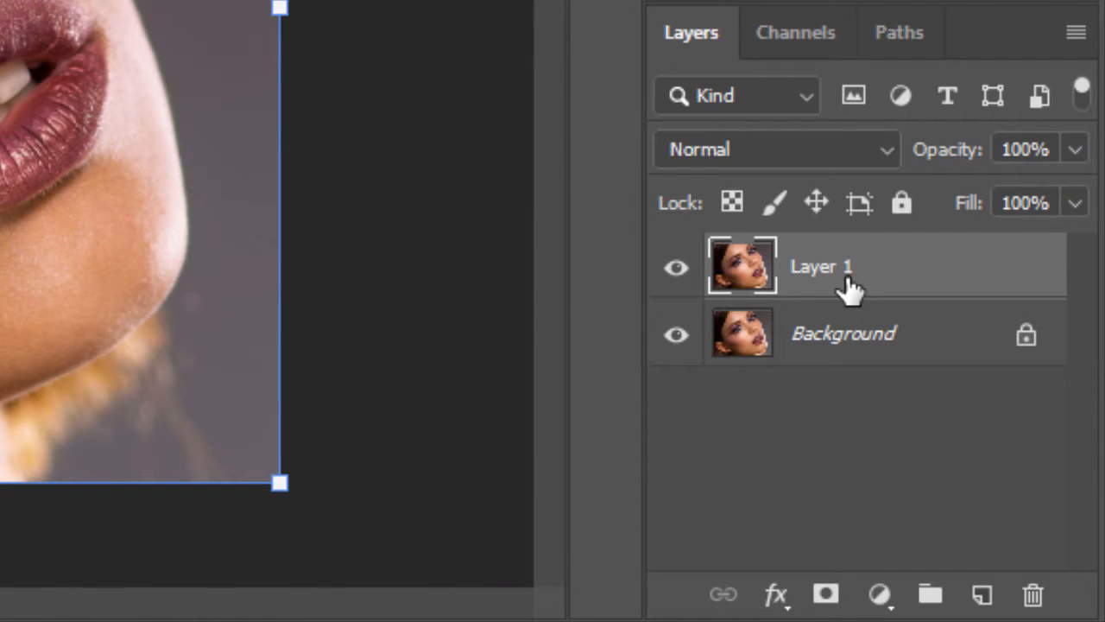
key(ctrl+j)
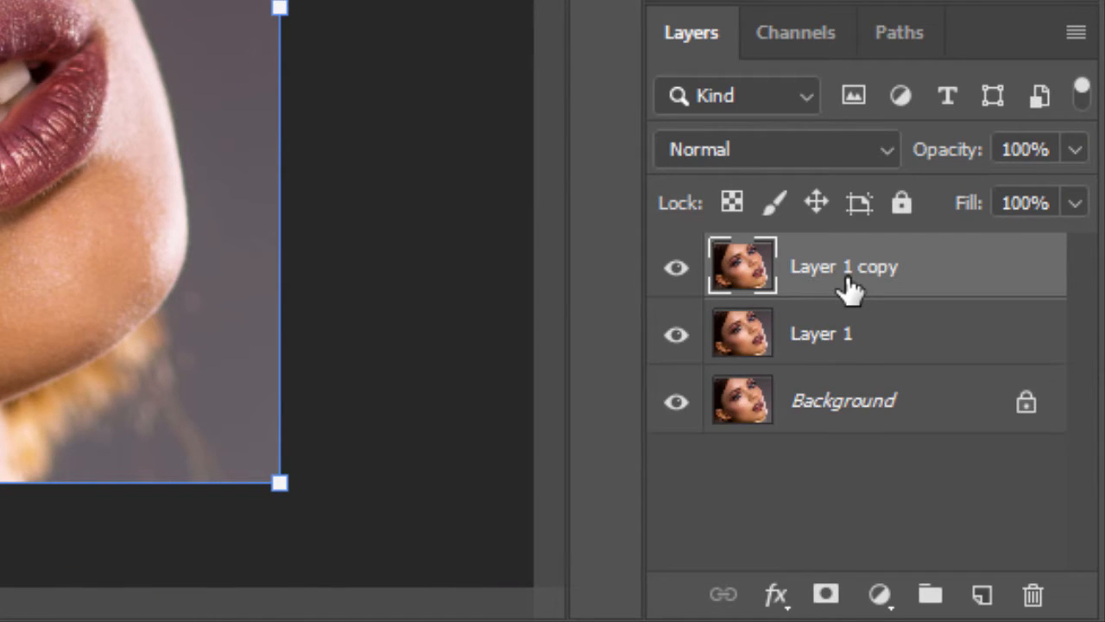
Rename the lower of the two duplicate layers as Skin.
double_click(843, 332)
key(BackSpace)
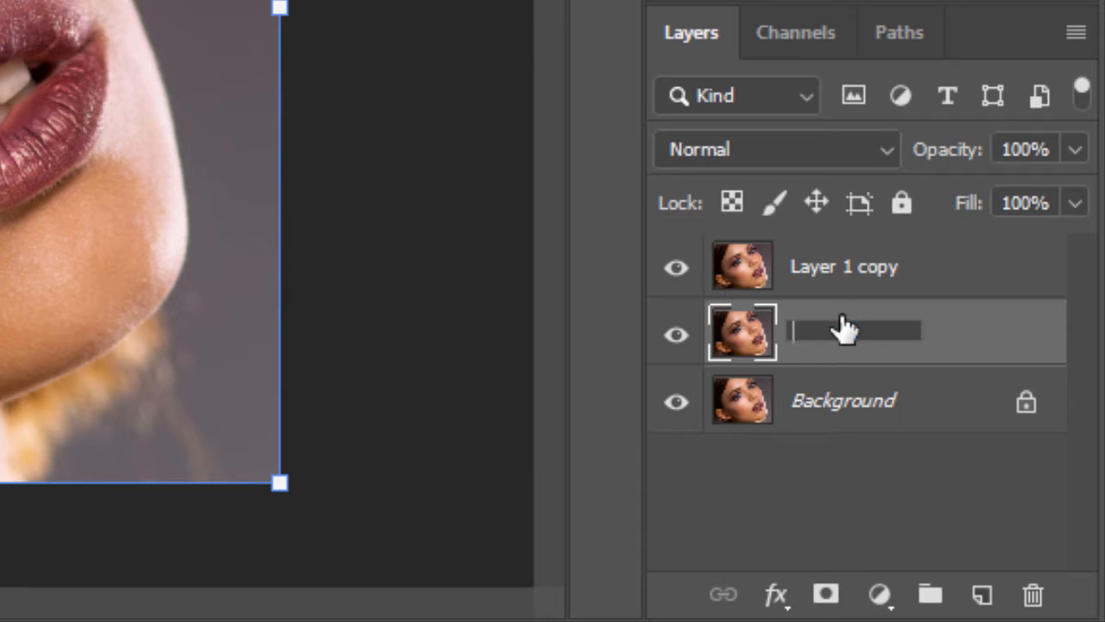
text(Skin)
key(Return)
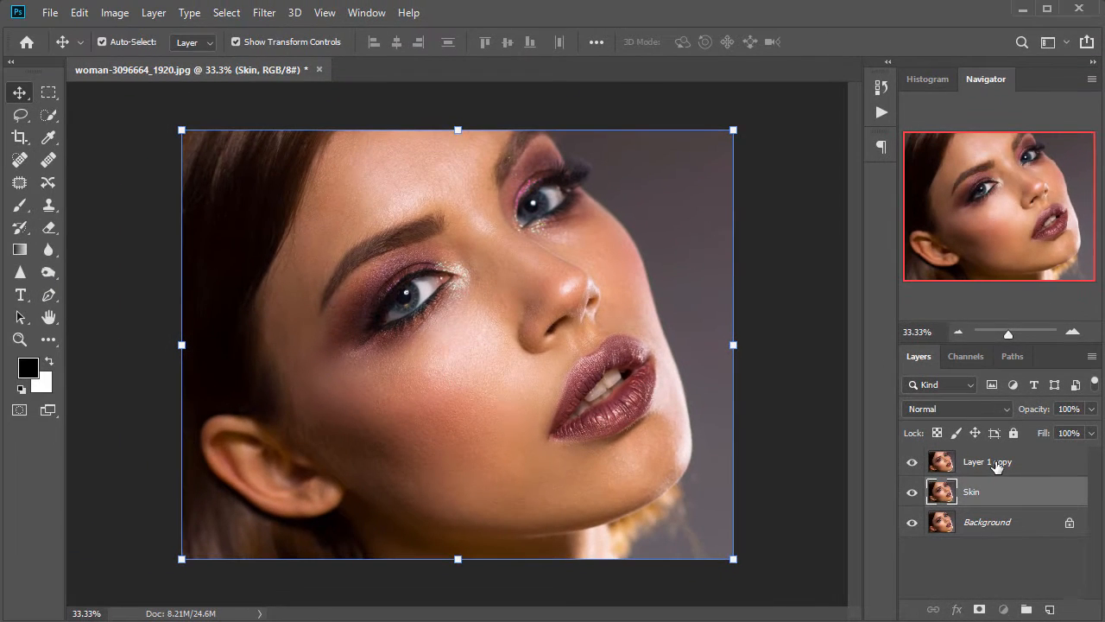
Rename the upper duplicate layer as Detail.
double_click(997, 464)
key(BackSpace)
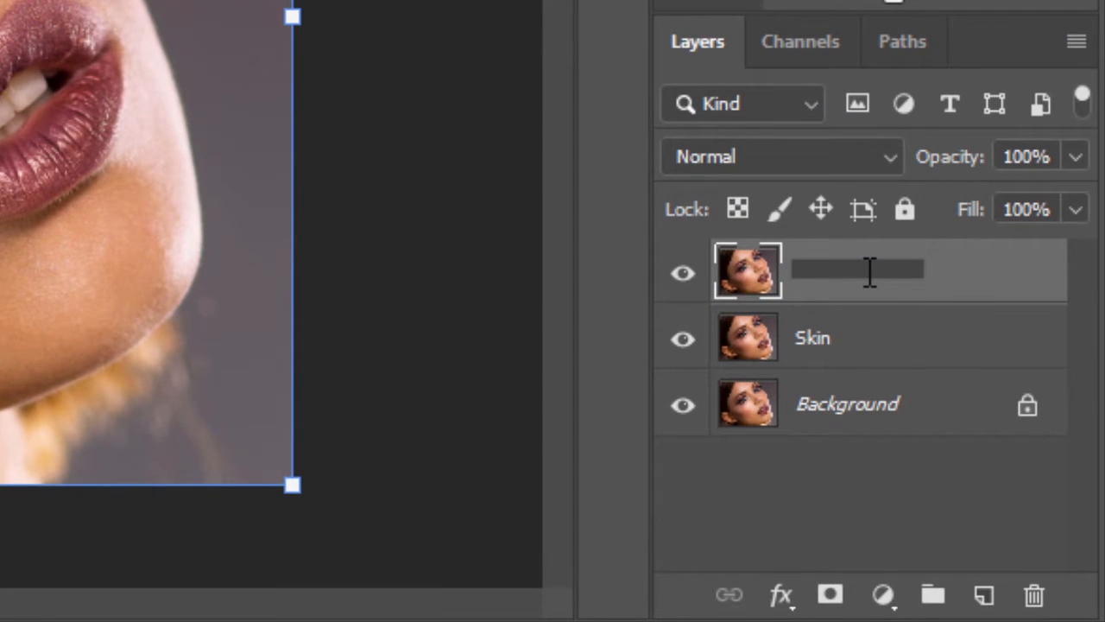
text(Detail)
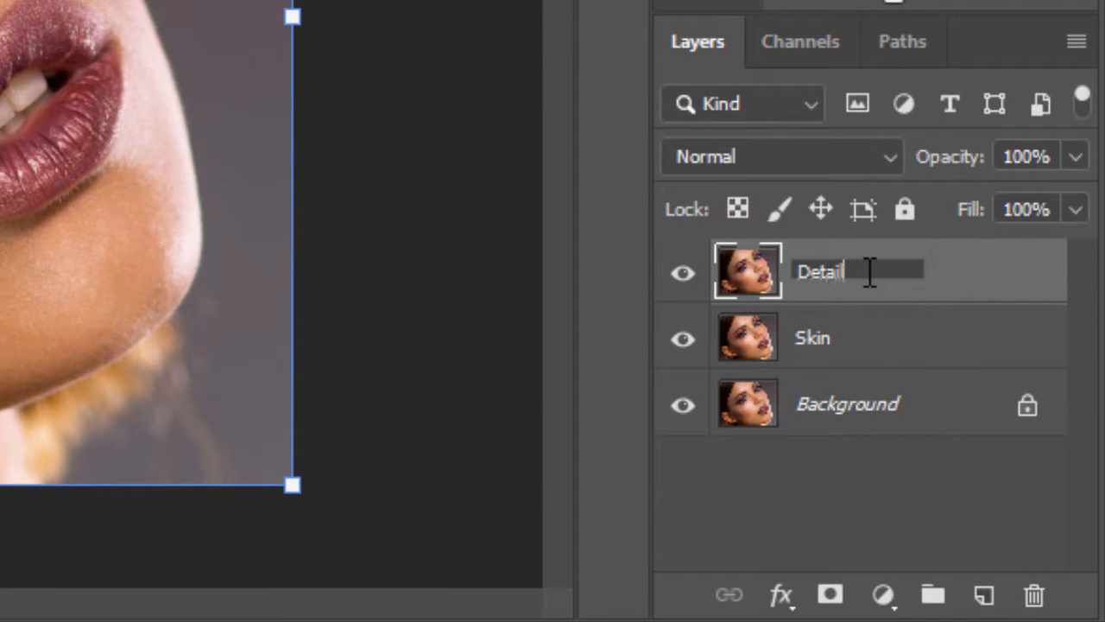
key(Return)
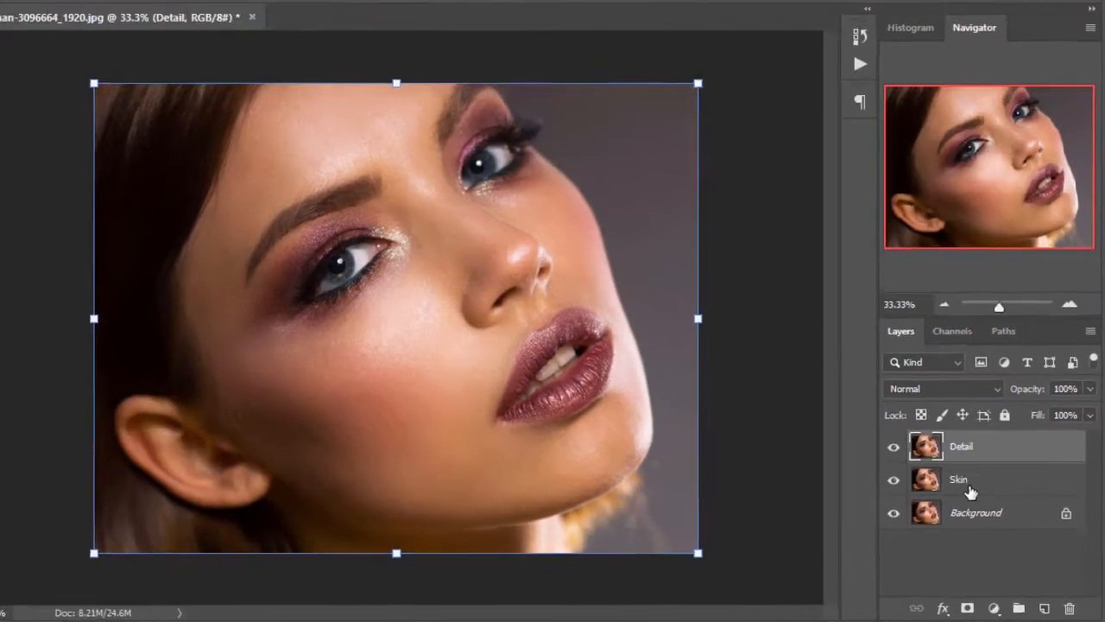
Apply a Gaussian Blur with a radius of 7.0 pixels to the Skin layer.
click(824, 345)
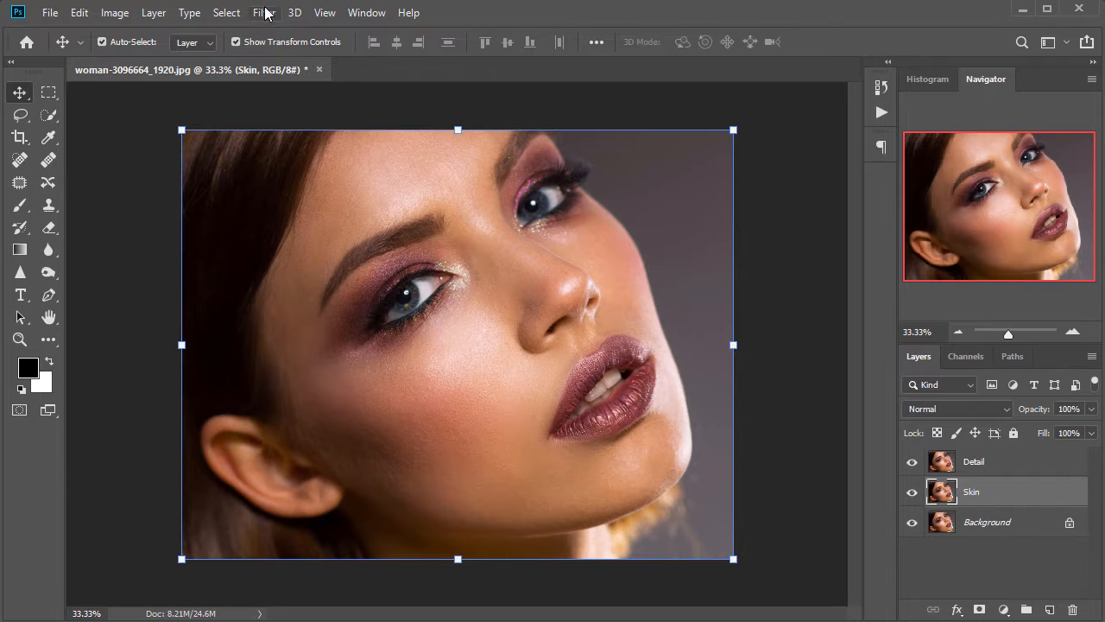
click(263, 12)
mouse_move(366, 209)
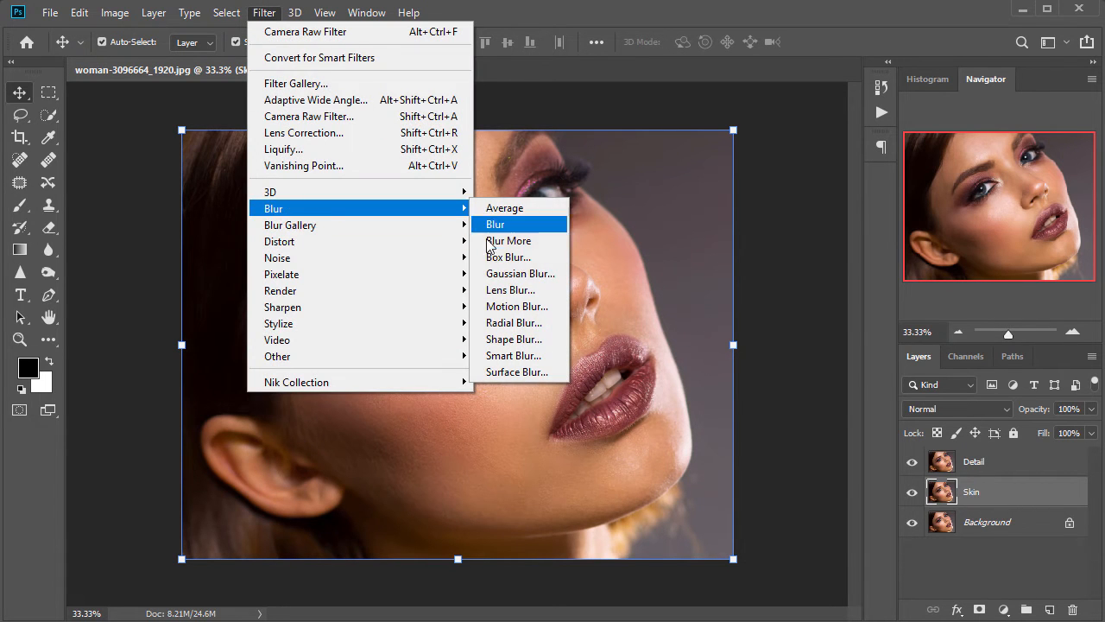
click(518, 273)
drag(247, 162, 630, 174)
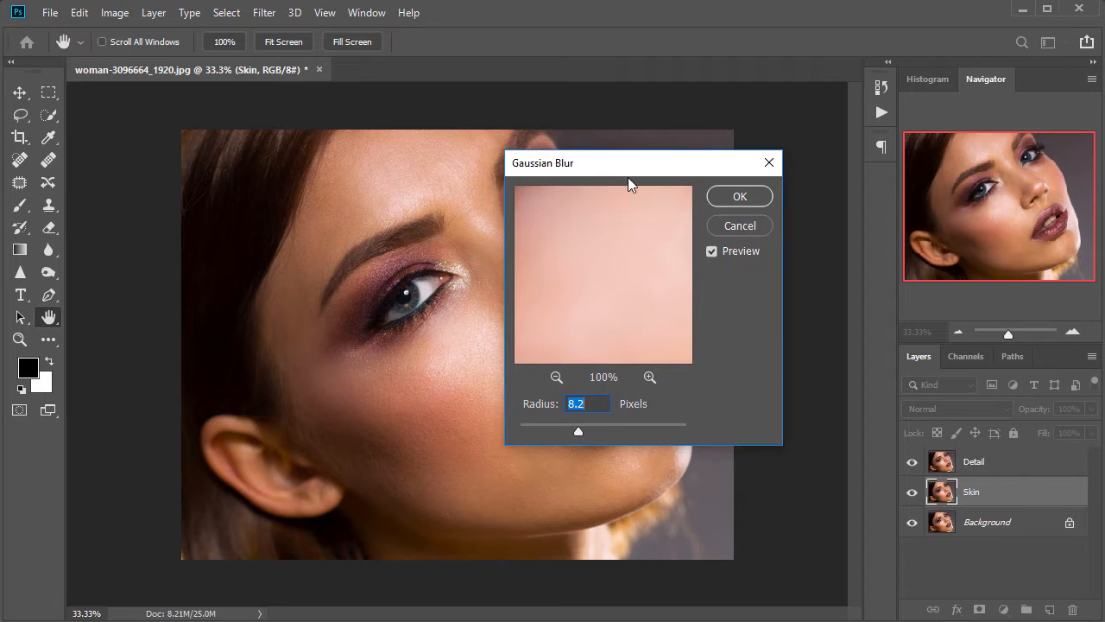
click(557, 377)
click(557, 377)
click(557, 377)
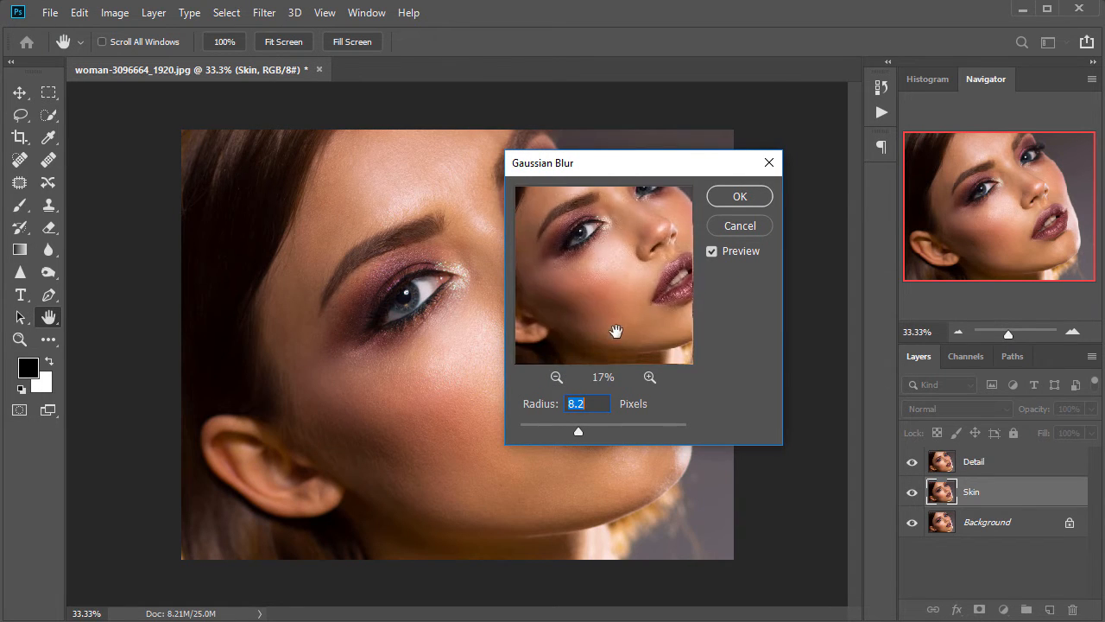
click(649, 377)
click(649, 377)
drag(648, 330, 632, 336)
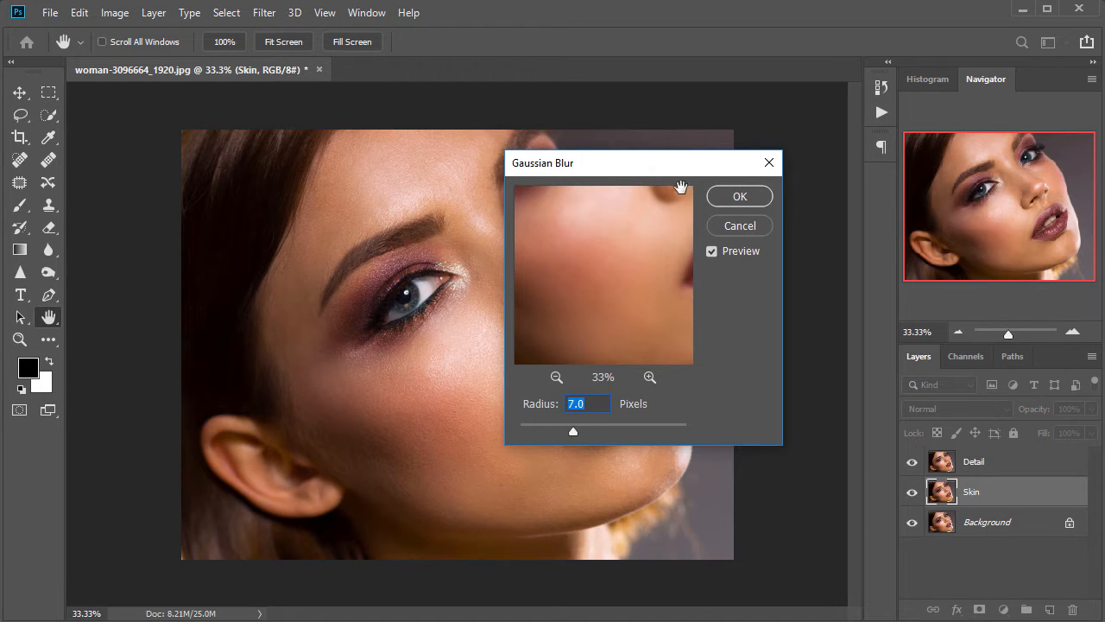
click(739, 197)
key(v)
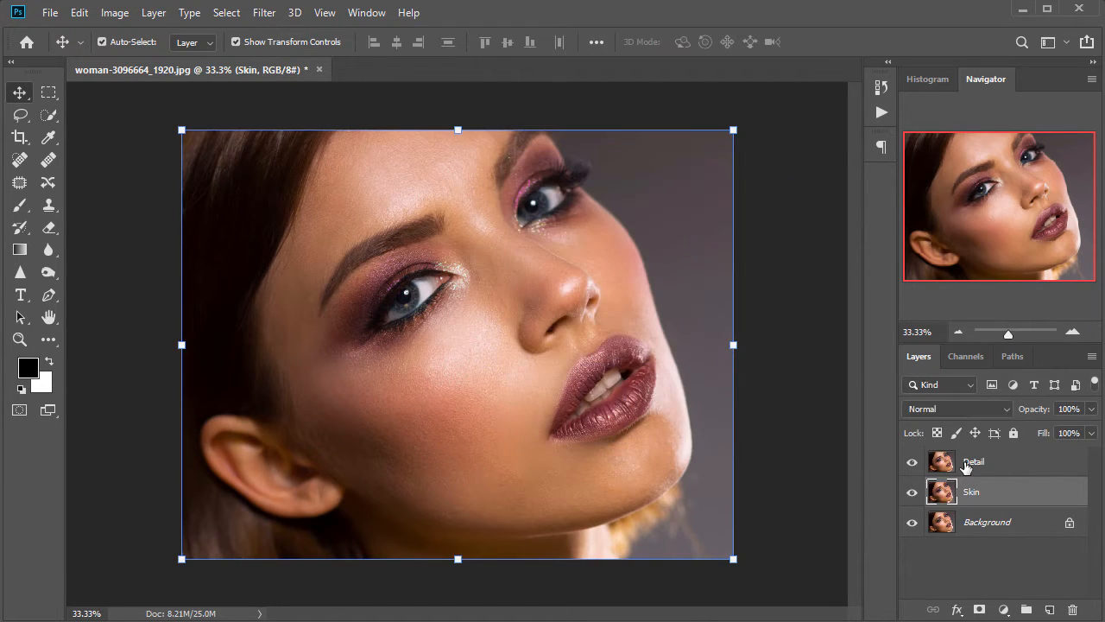
Select the Detail layer and toggle its visibility to compare it with the blurred Skin layer.
click(967, 464)
click(911, 466)
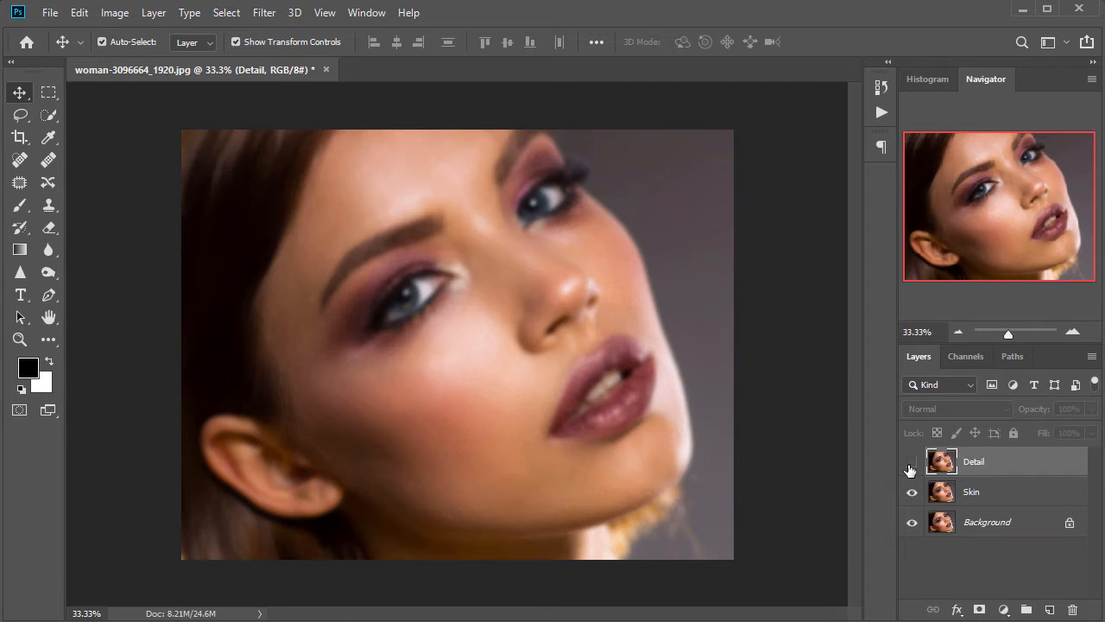
click(911, 467)
key(ctrl+plus)
click(911, 464)
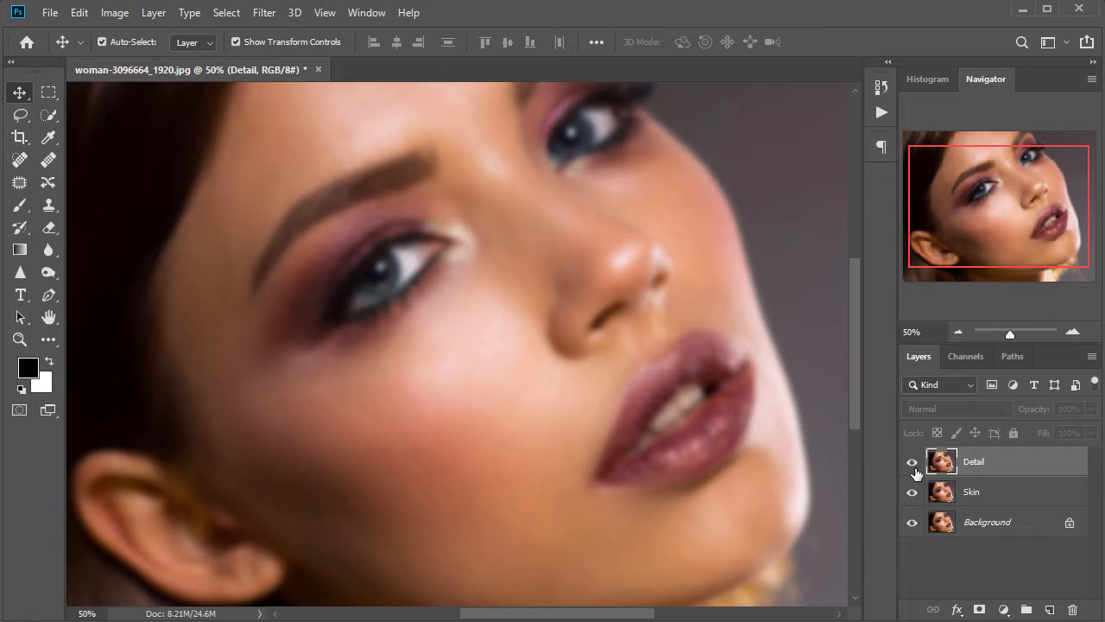
click(912, 464)
click(913, 466)
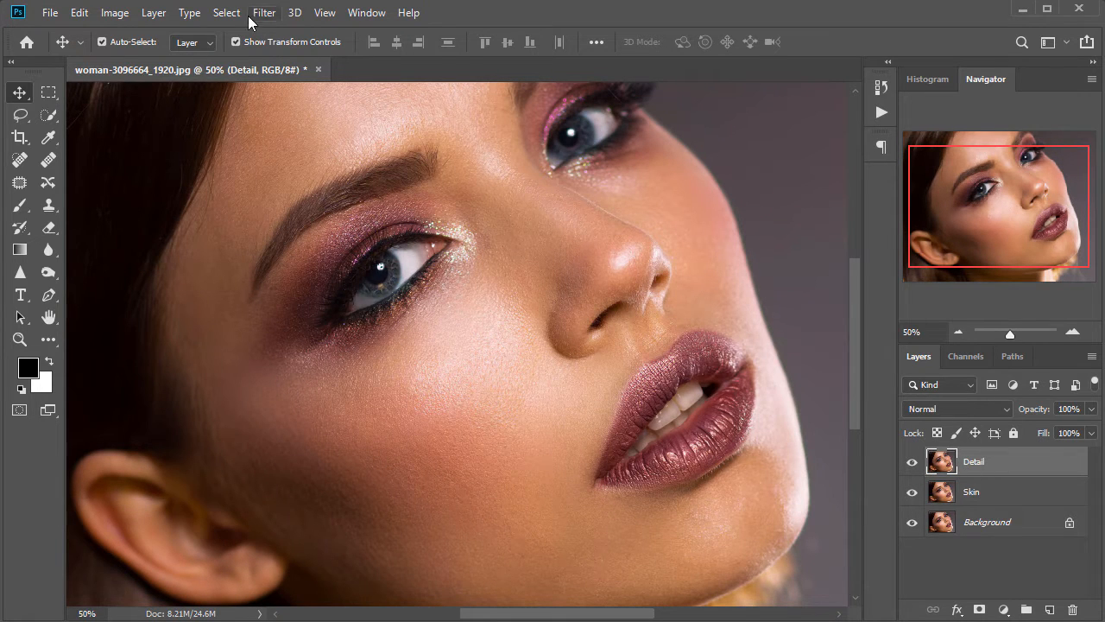
Use Apply Image on the Detail layer with Skin as the source layer, Subtract blending, scale 2 and offset 128.
click(116, 13)
mouse_move(197, 65)
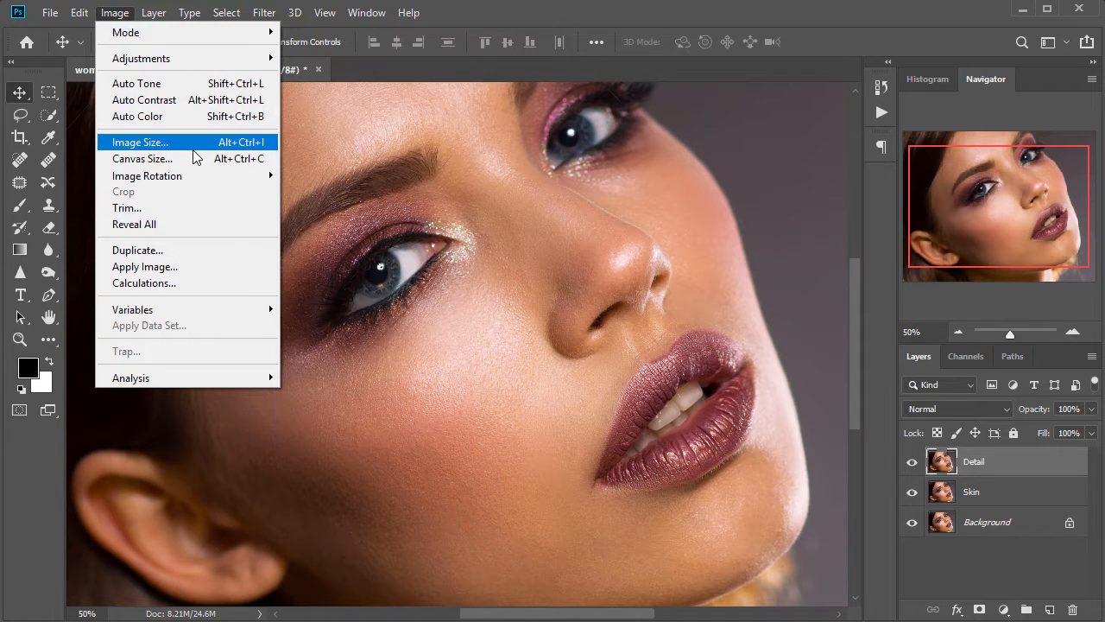
click(164, 273)
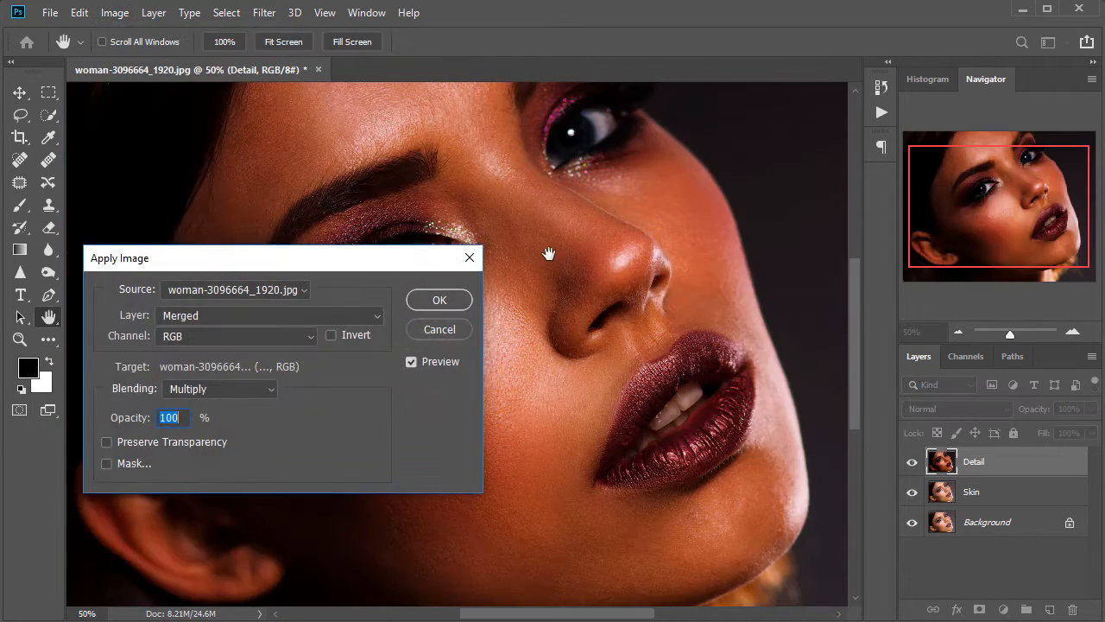
drag(376, 266, 698, 130)
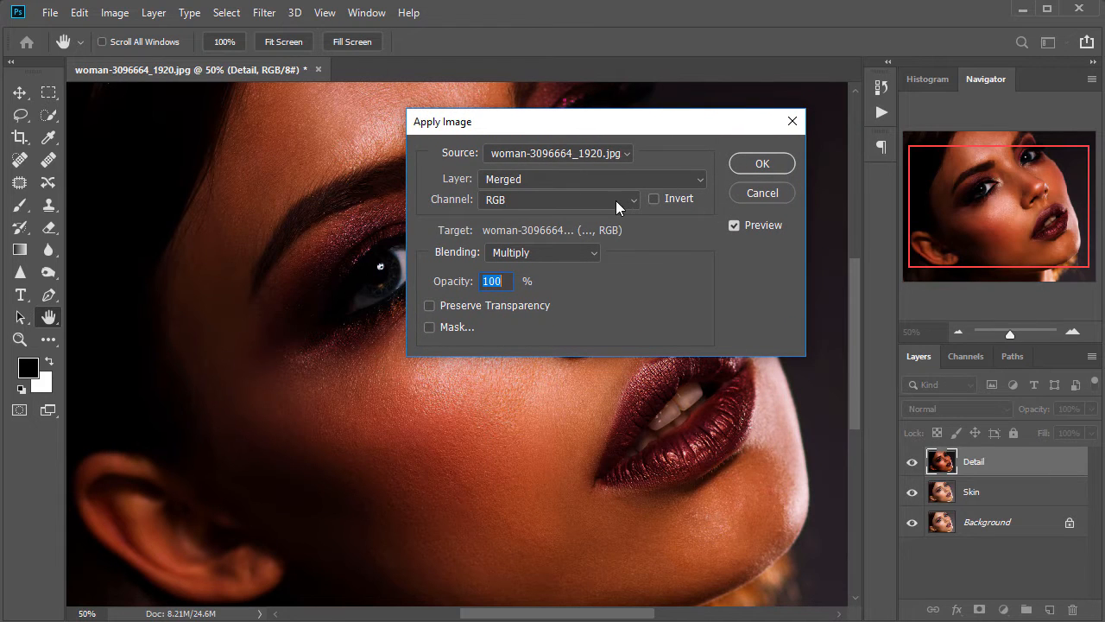
click(597, 179)
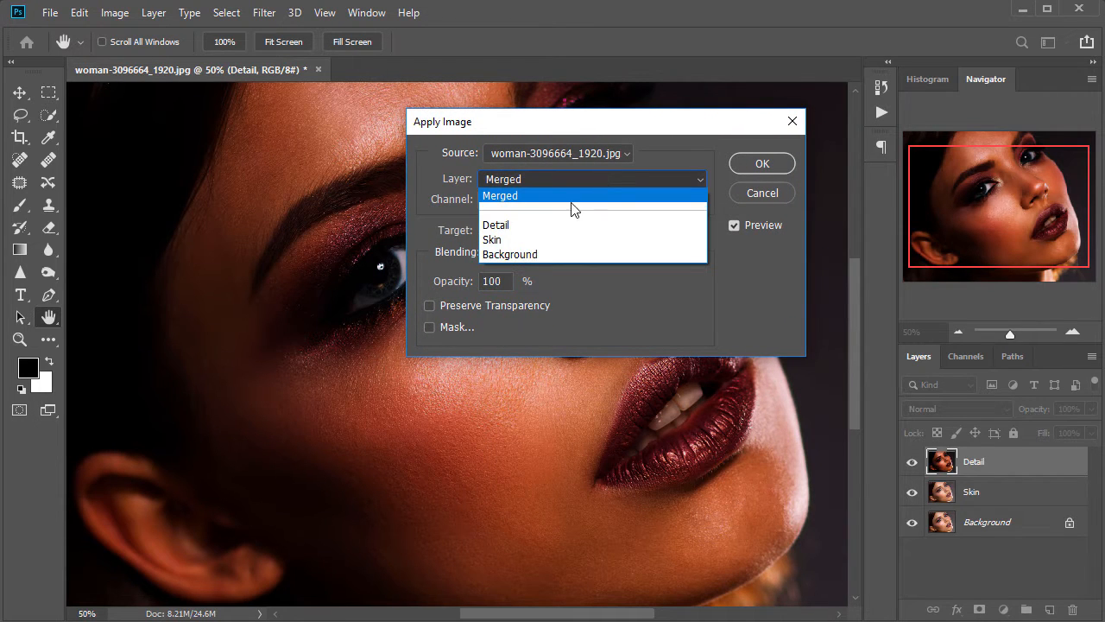
click(508, 243)
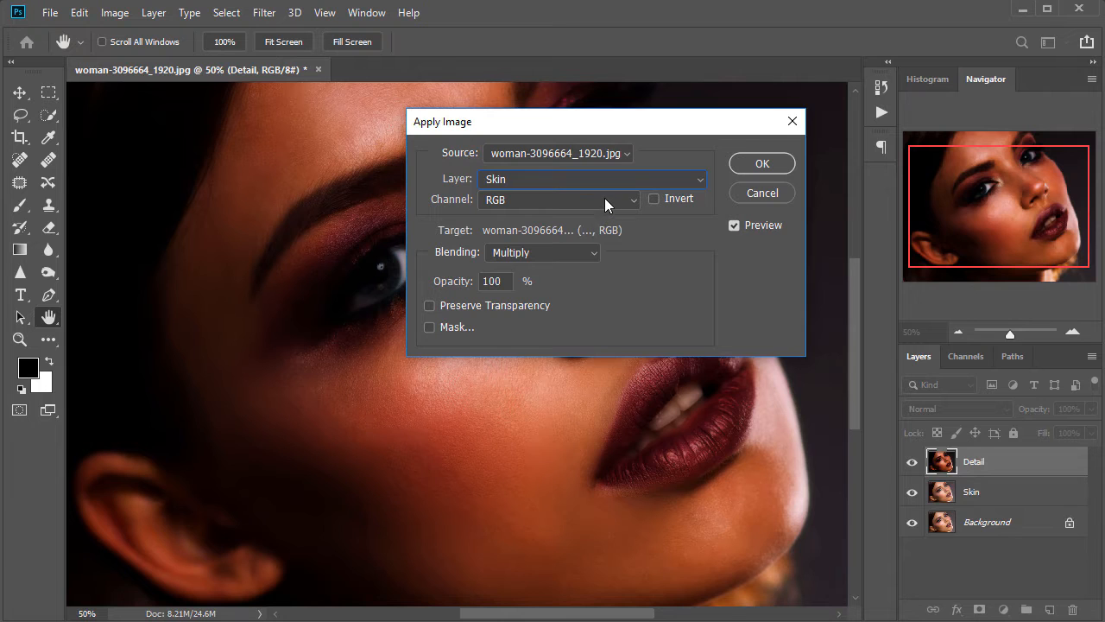
click(572, 251)
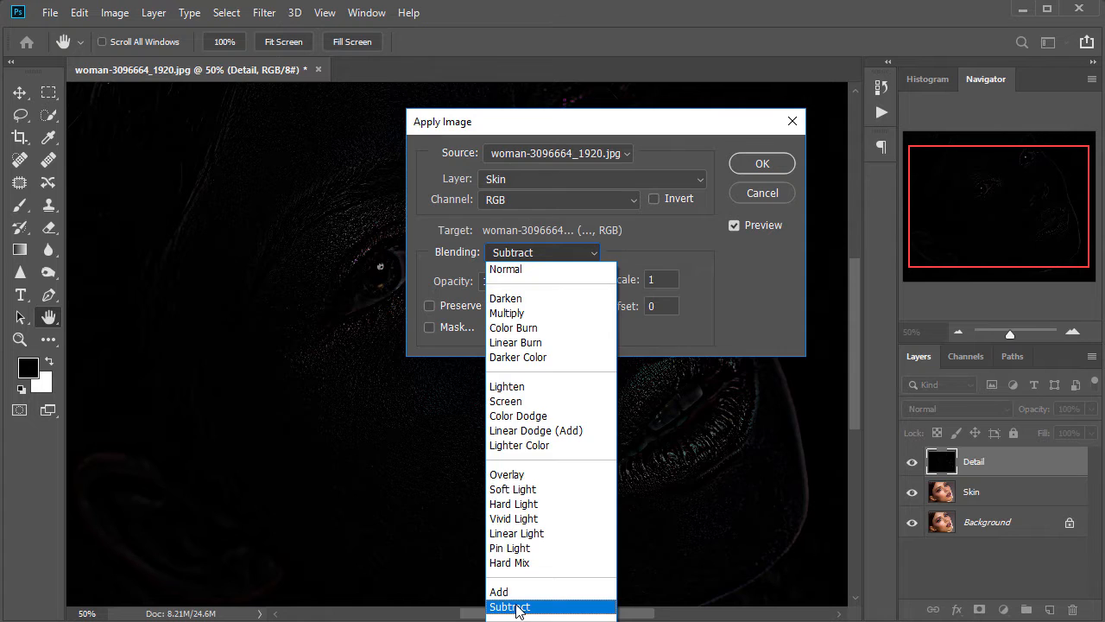
click(510, 607)
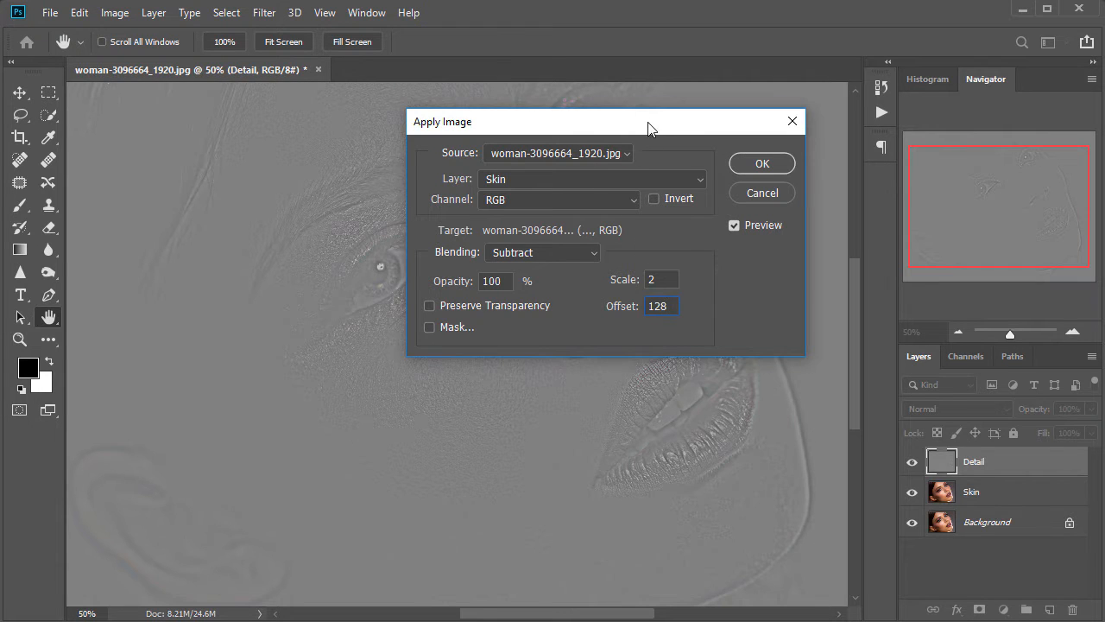
drag(648, 127, 781, 132)
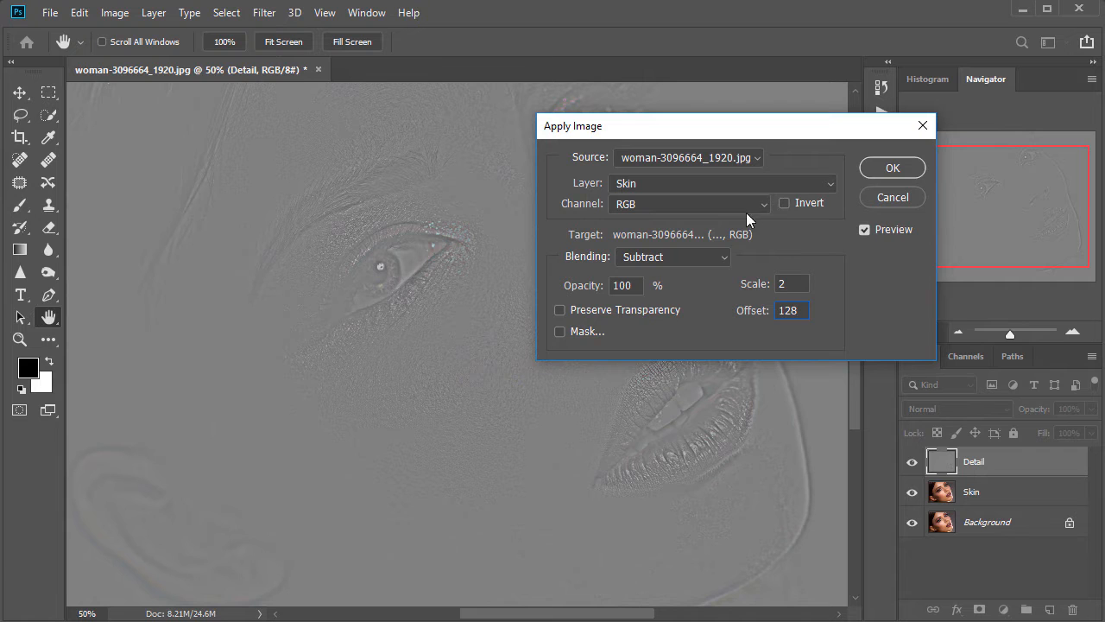
click(893, 168)
Set the Detail layer's blend mode to Linear Light.
click(912, 464)
click(913, 463)
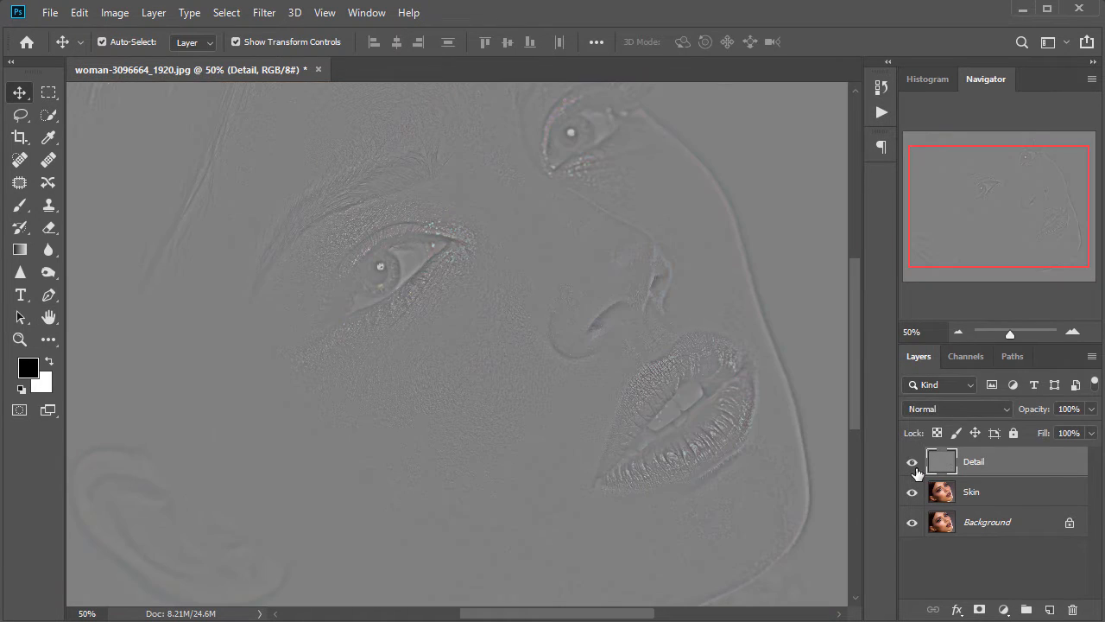
click(966, 410)
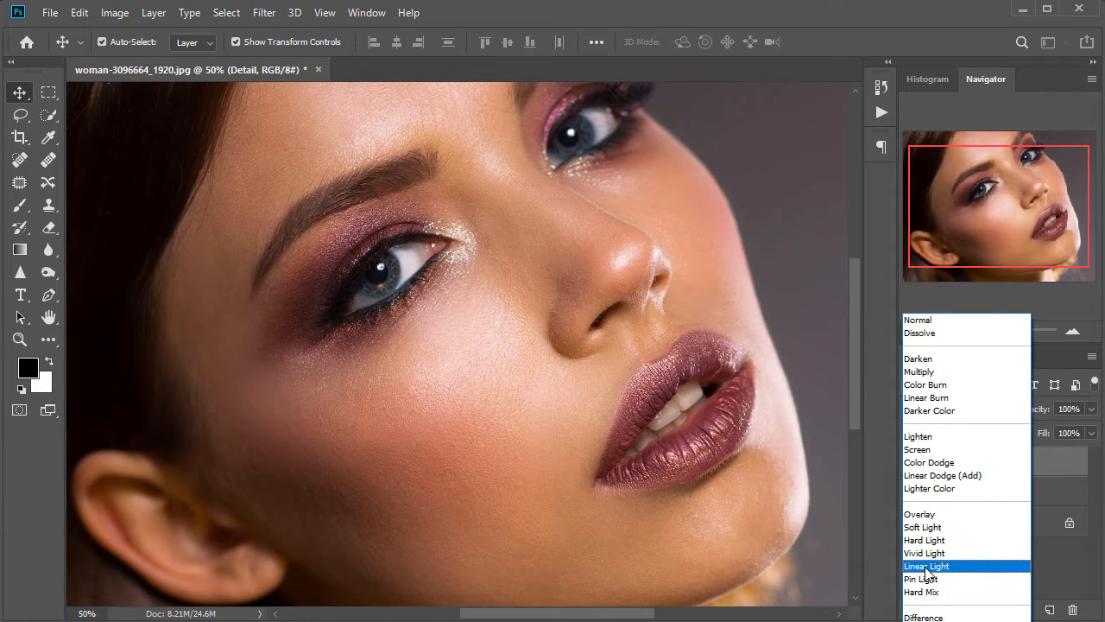
click(926, 566)
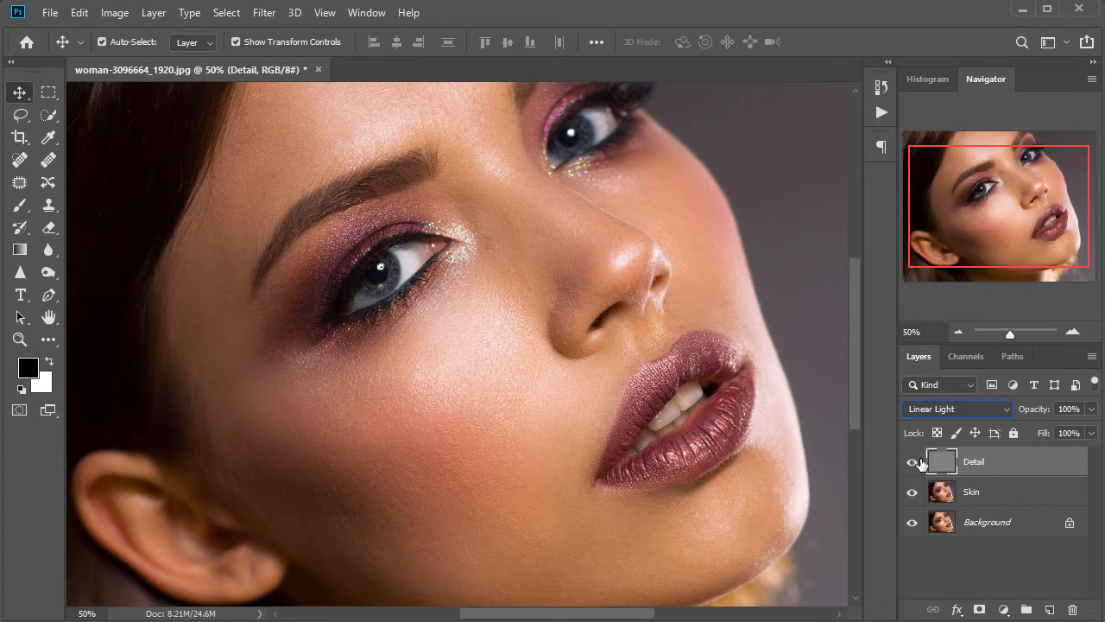
Toggle the visibility of the Skin and Detail layers in turn to examine what each contributes to the portrait.
click(912, 492)
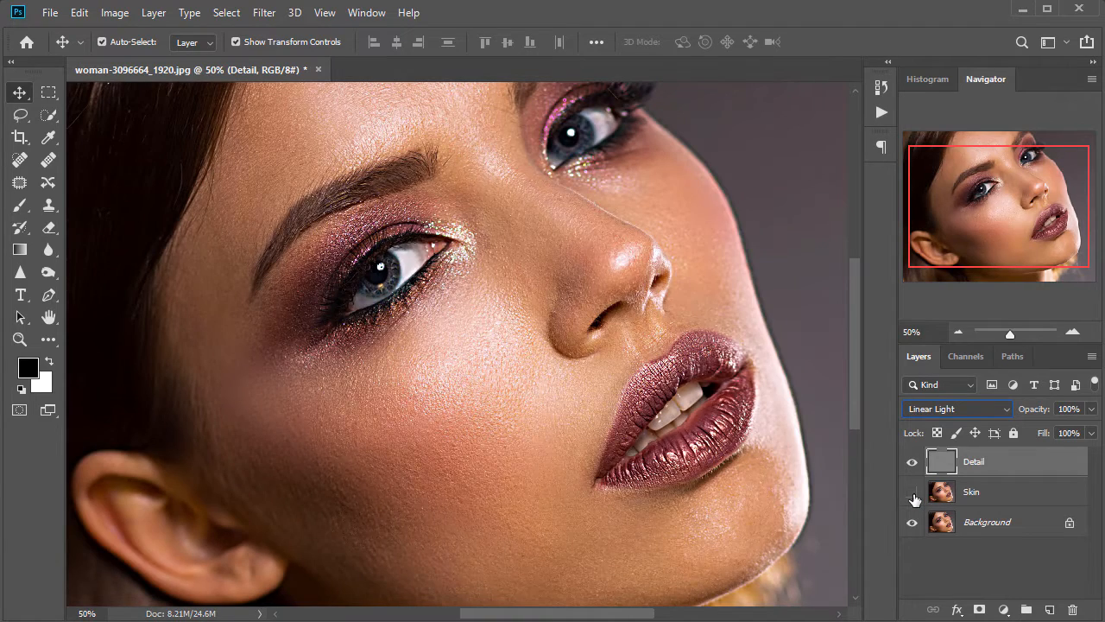
click(912, 491)
click(913, 492)
click(913, 491)
click(911, 463)
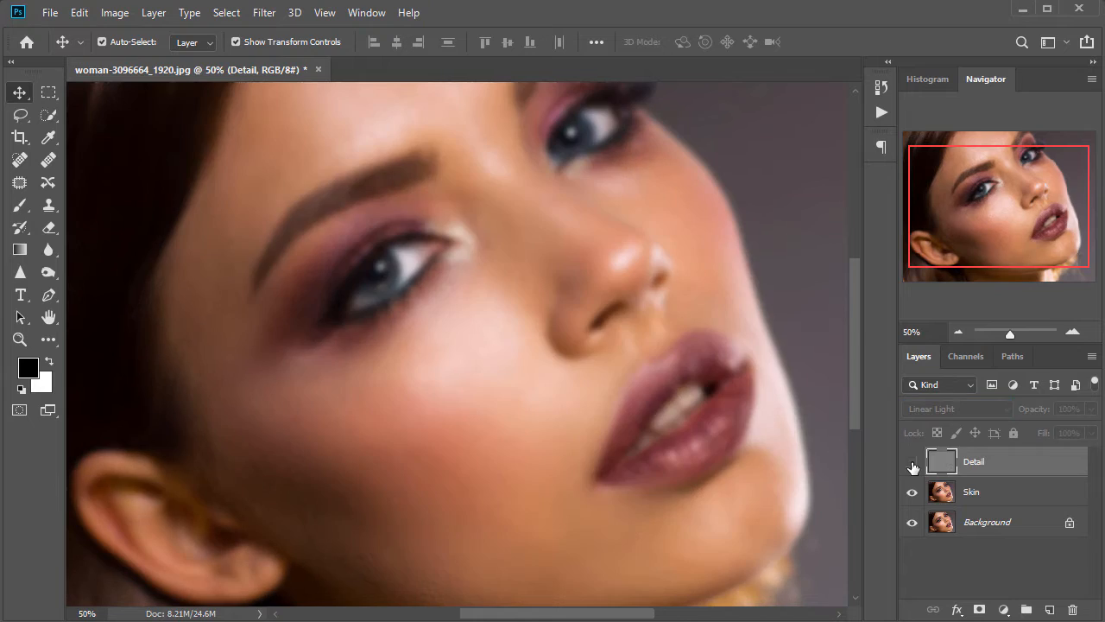
click(912, 463)
click(911, 464)
click(912, 464)
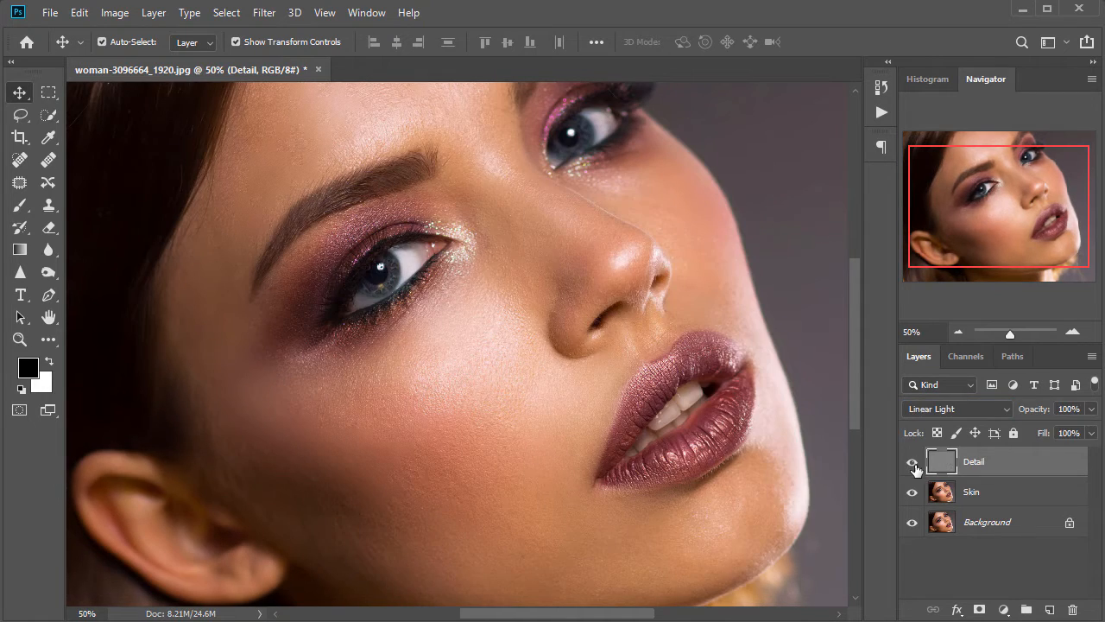
Group the Detail and Skin layers and name the group "Skin Tone Corection".
ctrl+click(969, 492)
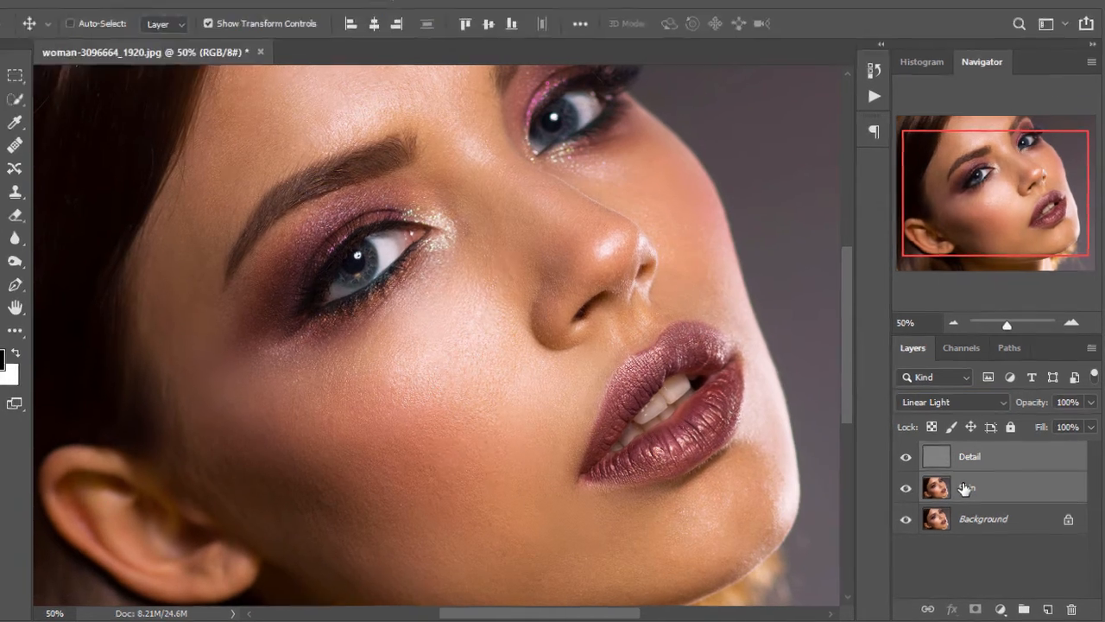
key(ctrl+g)
double_click(977, 458)
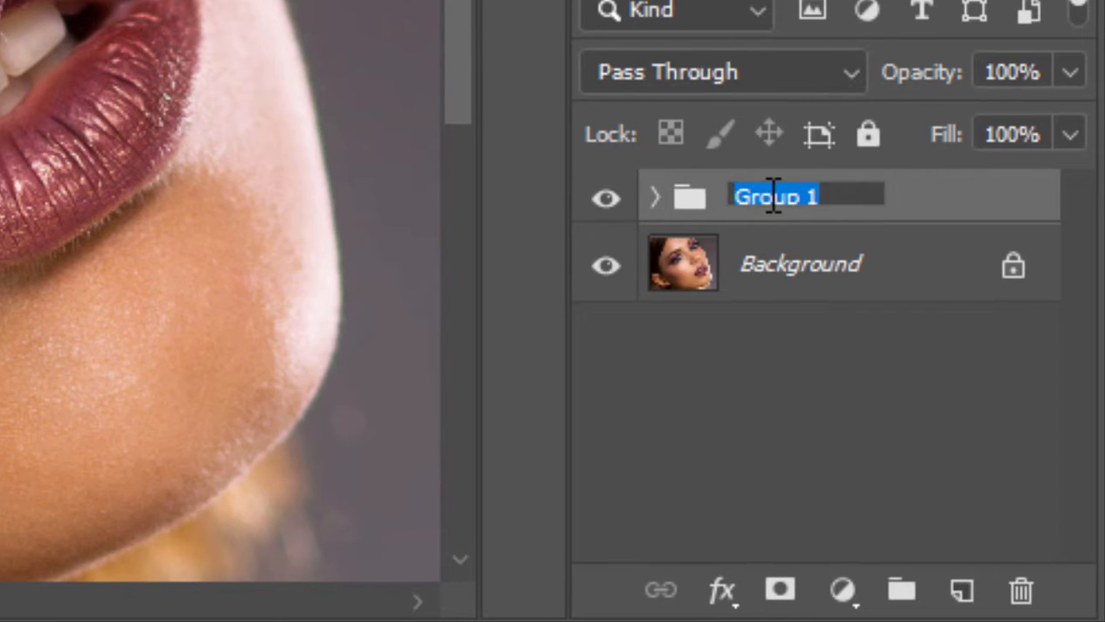
key(BackSpace)
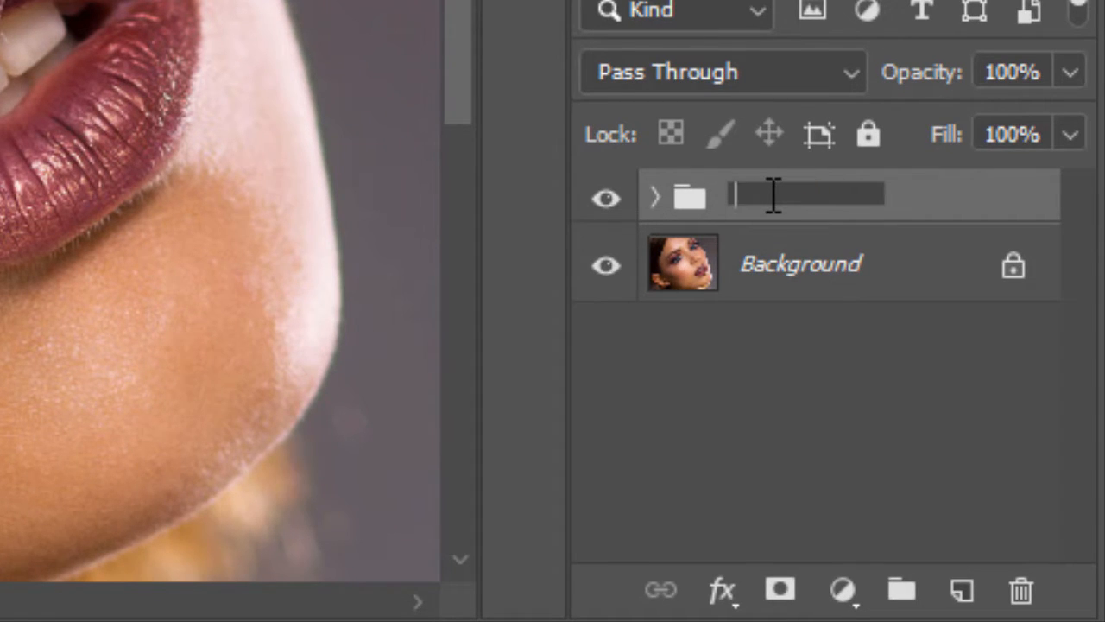
text(Skin Tone Corecti)
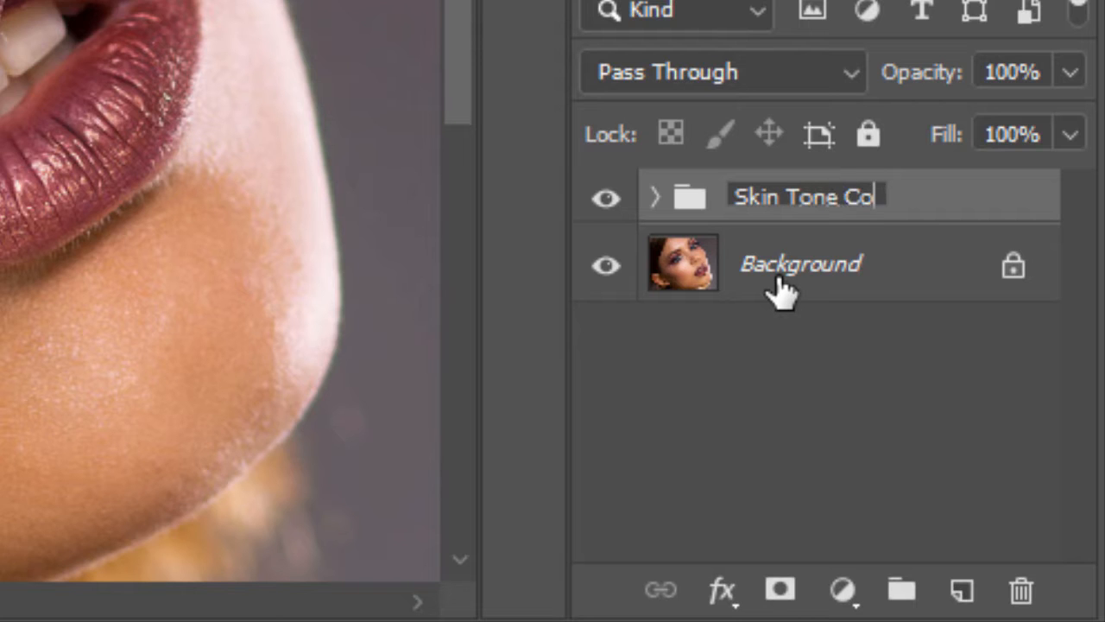
text(on)
key(Return)
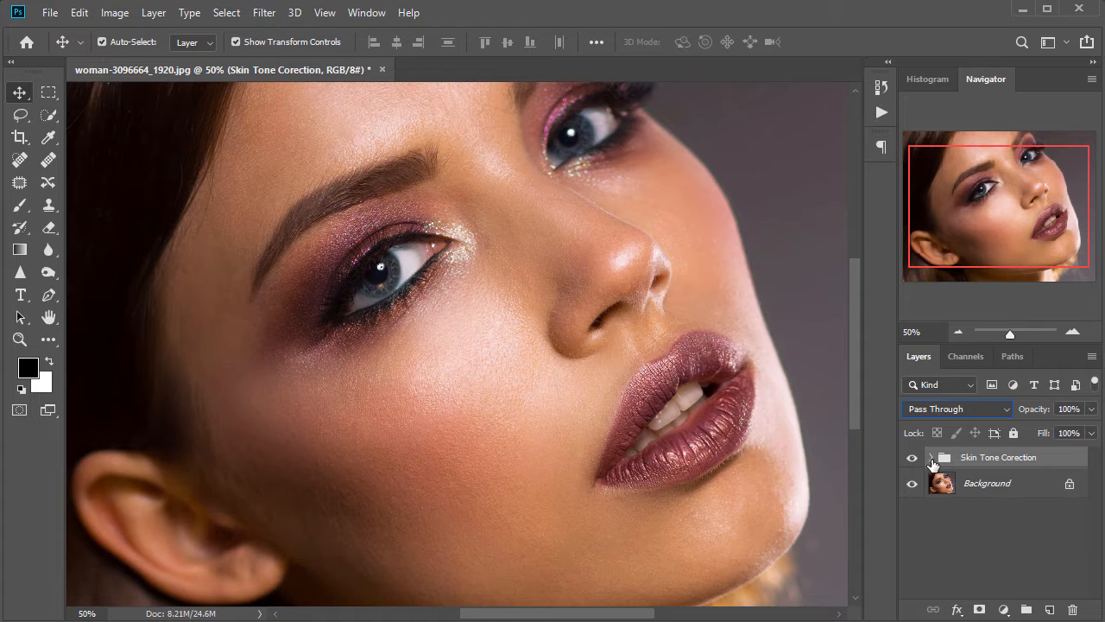
Expand the Skin Tone Corection group and hide the Detail layer so only the blurred skin shows.
click(931, 458)
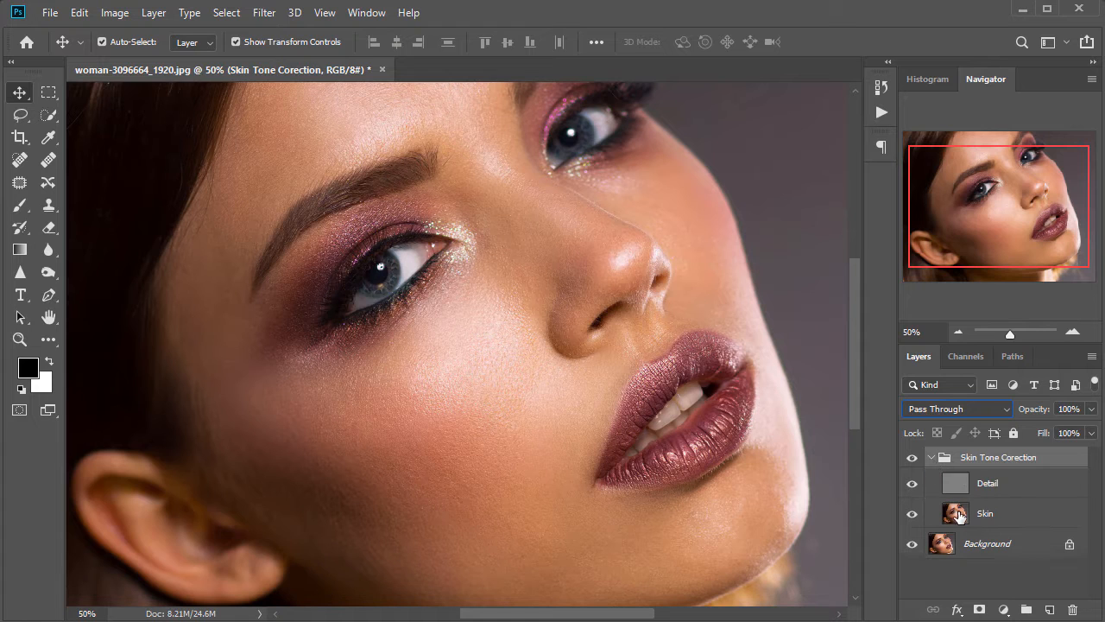
click(913, 484)
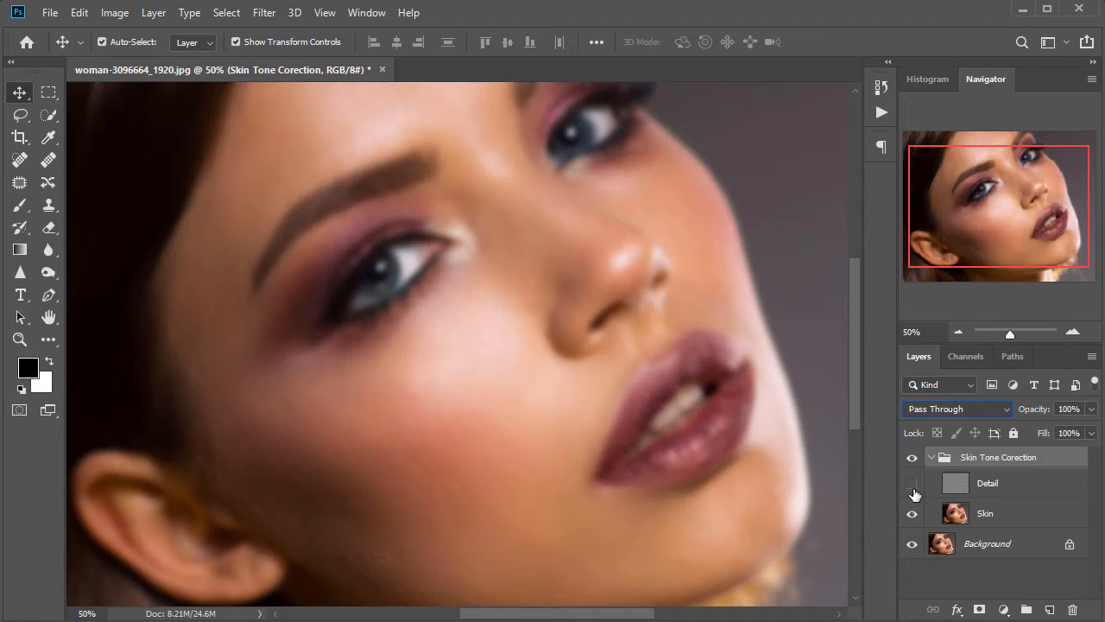
click(913, 484)
click(912, 484)
key(ctrl+minus)
key(ctrl+minus)
key(ctrl+plus)
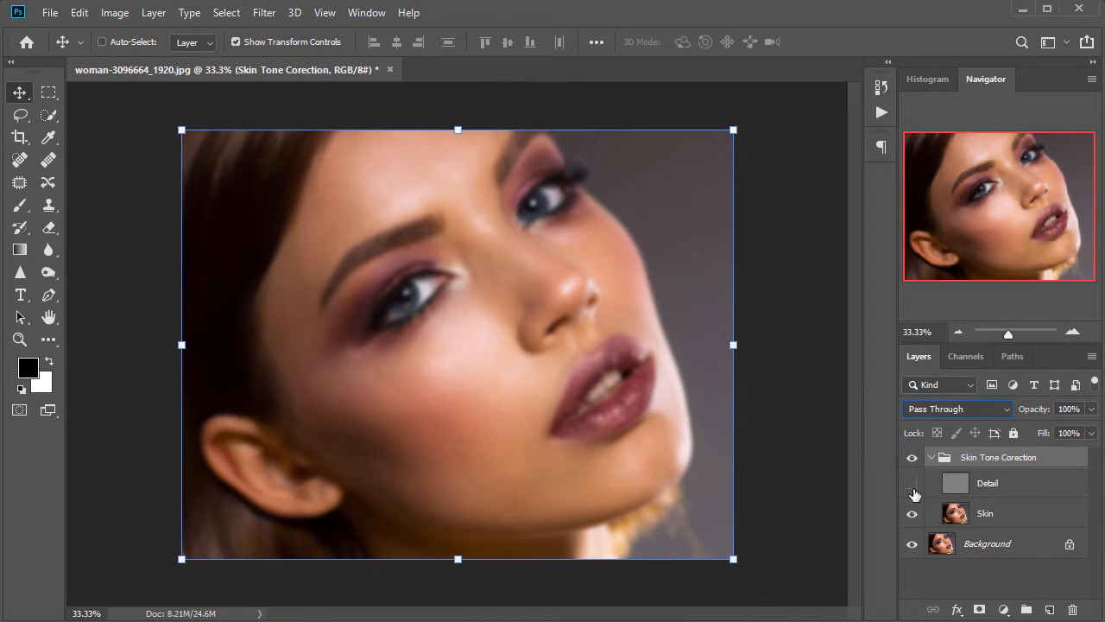
Add a new empty layer between Detail and Skin and name it "Forhead".
ctrl+click(1050, 609)
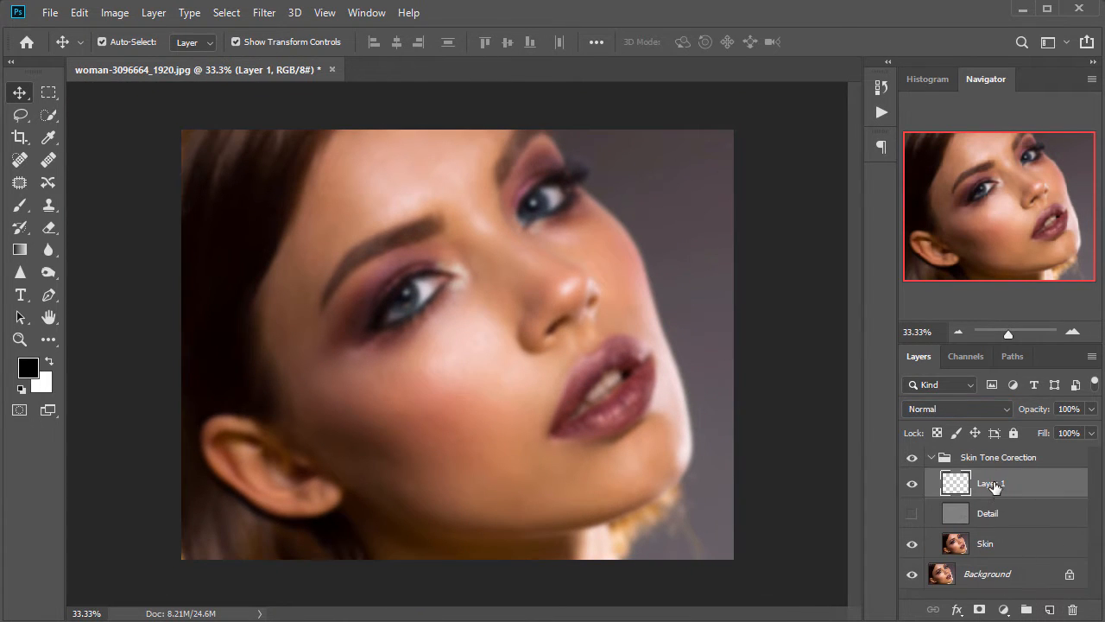
drag(994, 486, 991, 518)
double_click(988, 515)
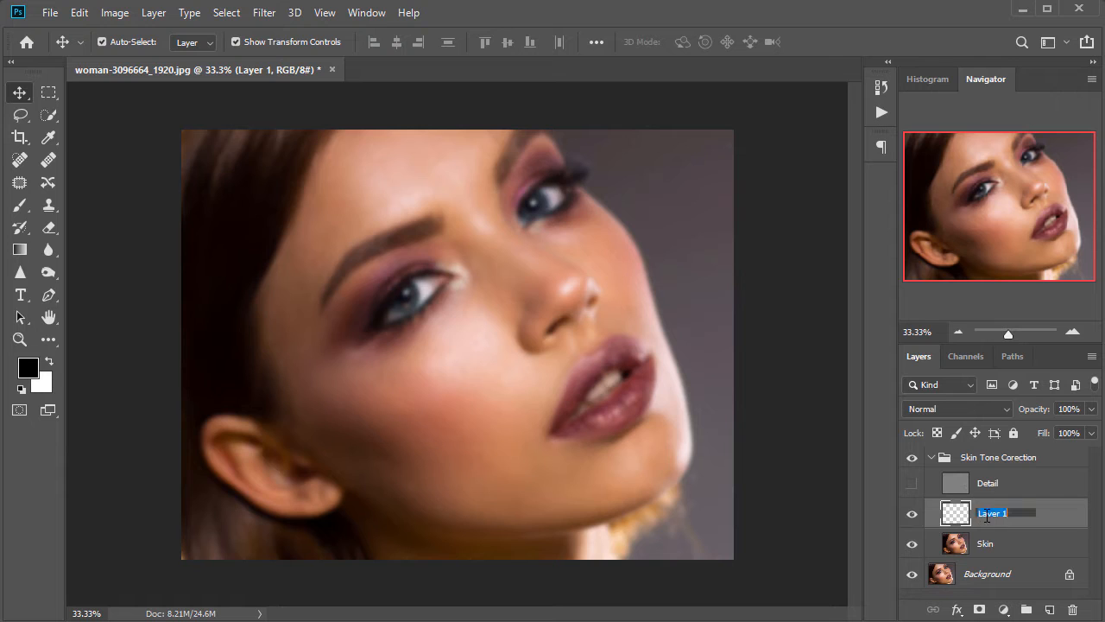
key(BackSpace)
key(Return)
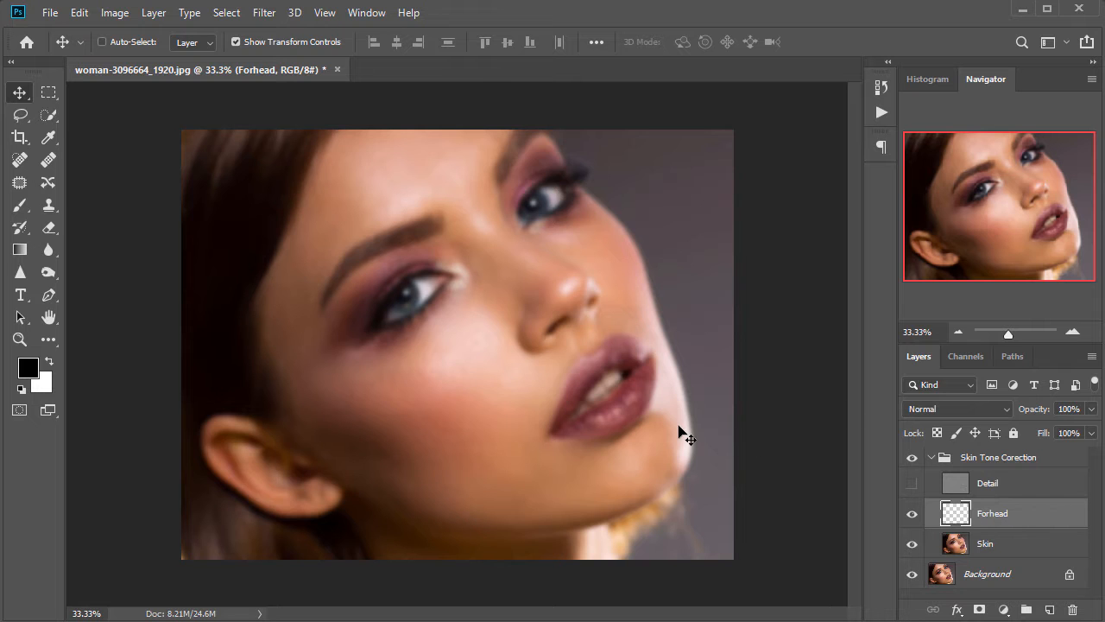
Configure the Eyedropper to sample Current & Below with a 5 by 5 Average sample size.
key(ctrl+plus)
drag(431, 257, 435, 291)
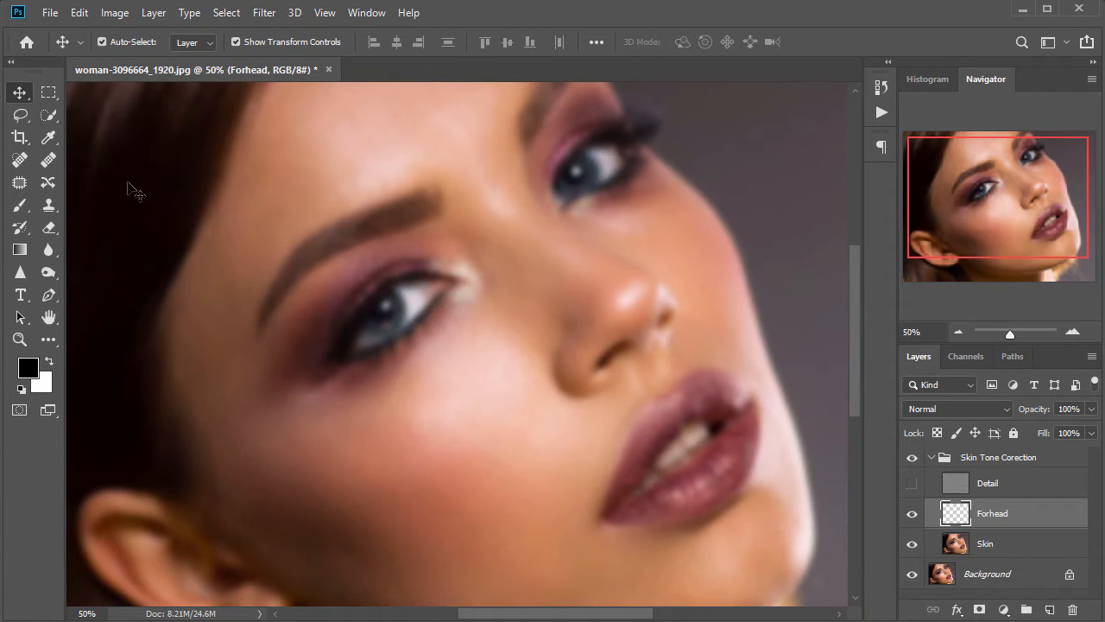
click(50, 137)
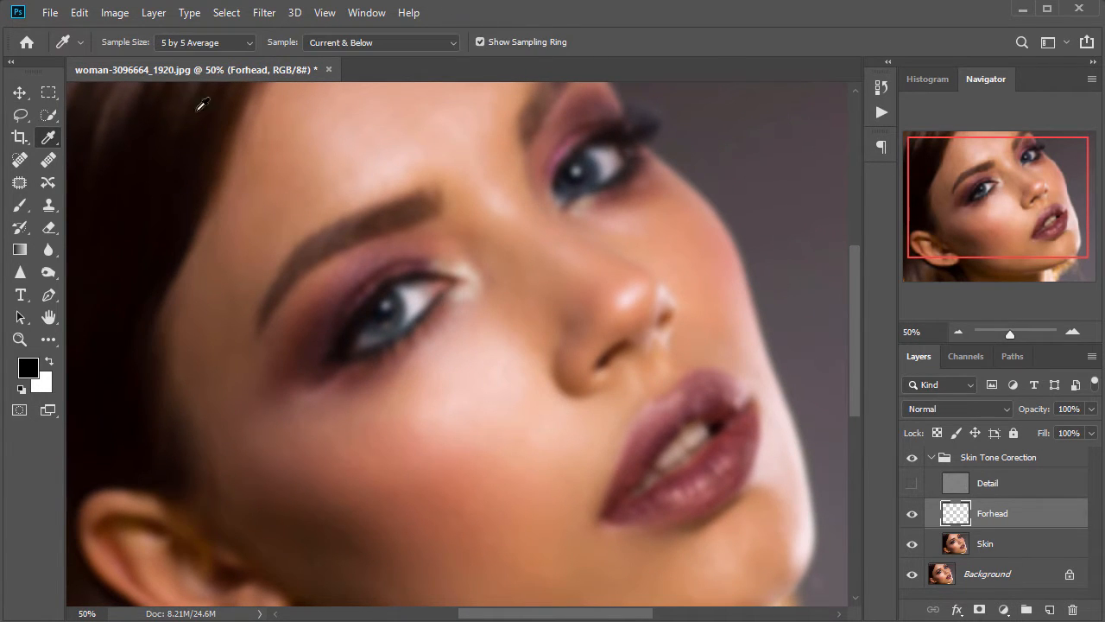
click(382, 46)
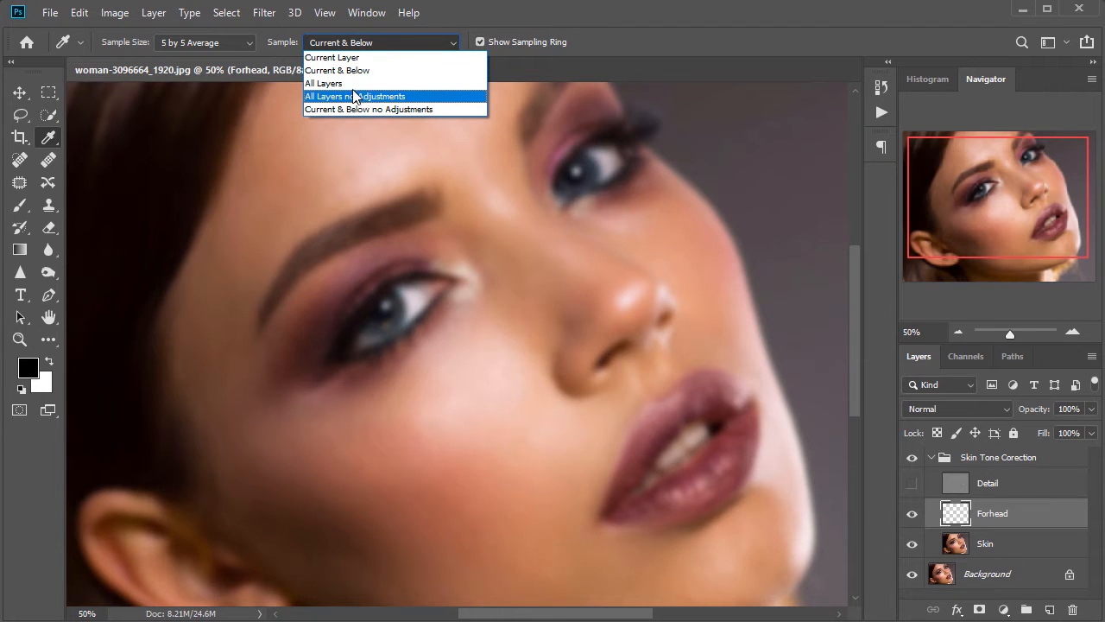
click(333, 70)
click(251, 42)
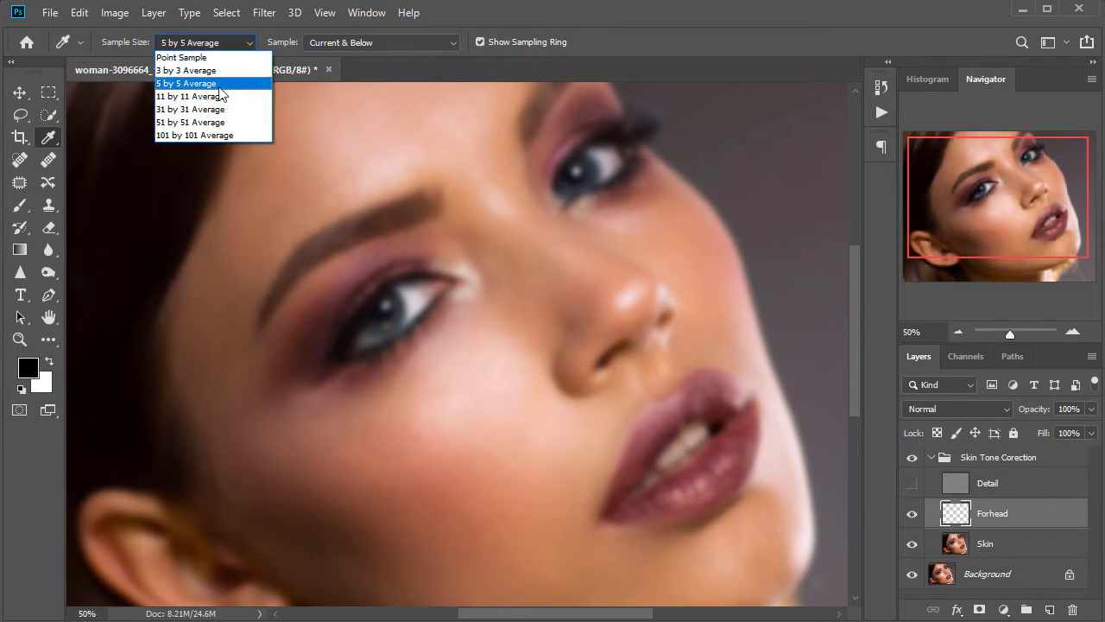
click(219, 82)
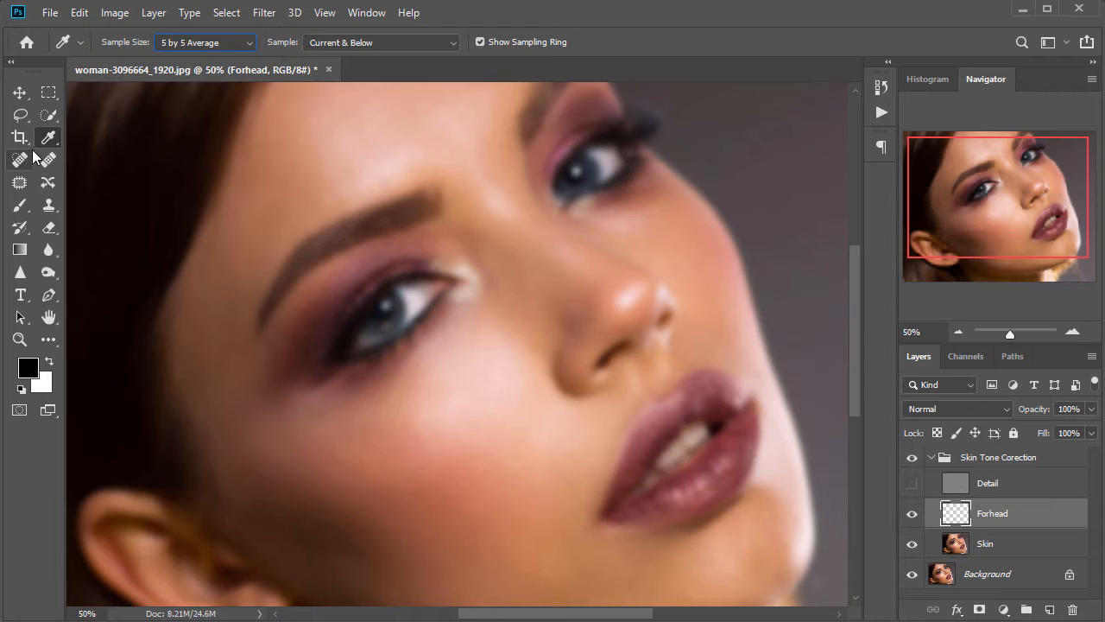
Set up the Brush tool with 100% opacity and 2% flow.
click(20, 204)
click(60, 208)
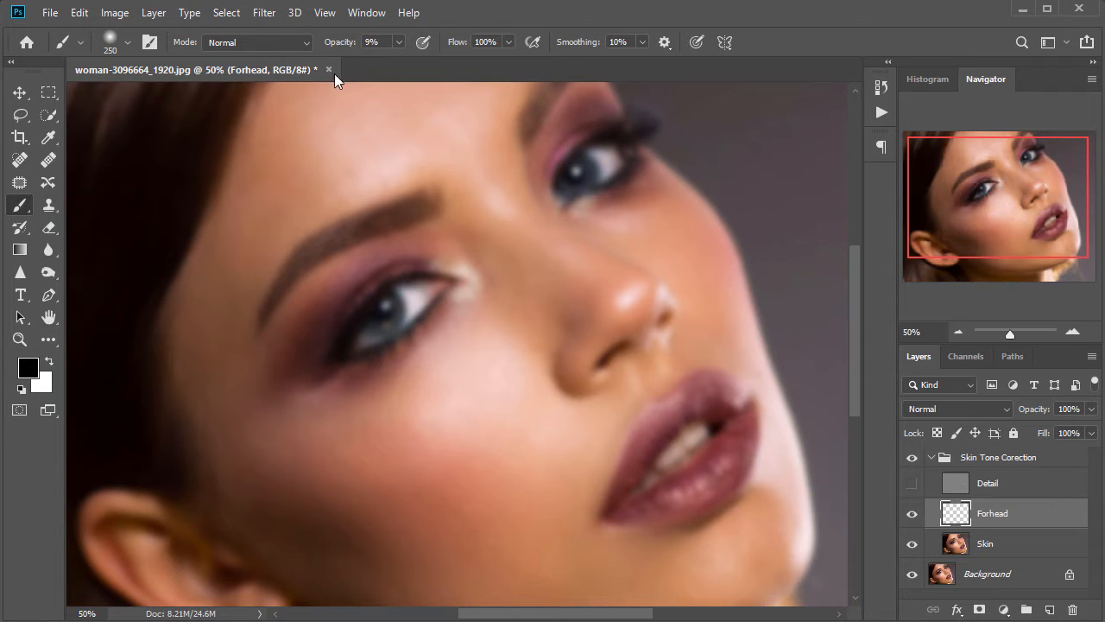
click(398, 42)
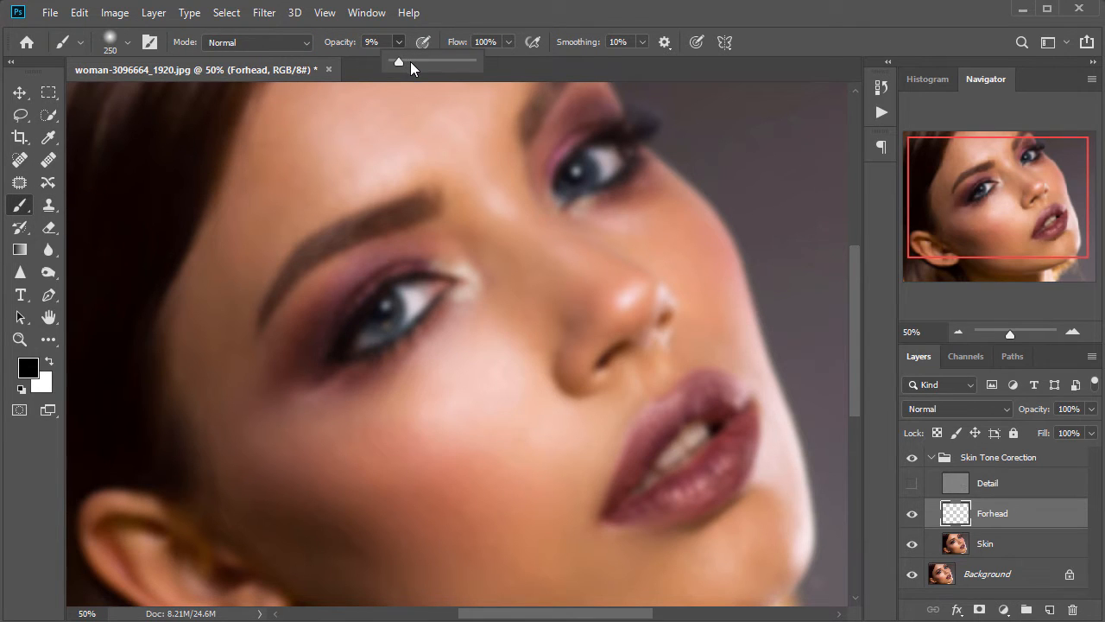
drag(410, 61, 493, 68)
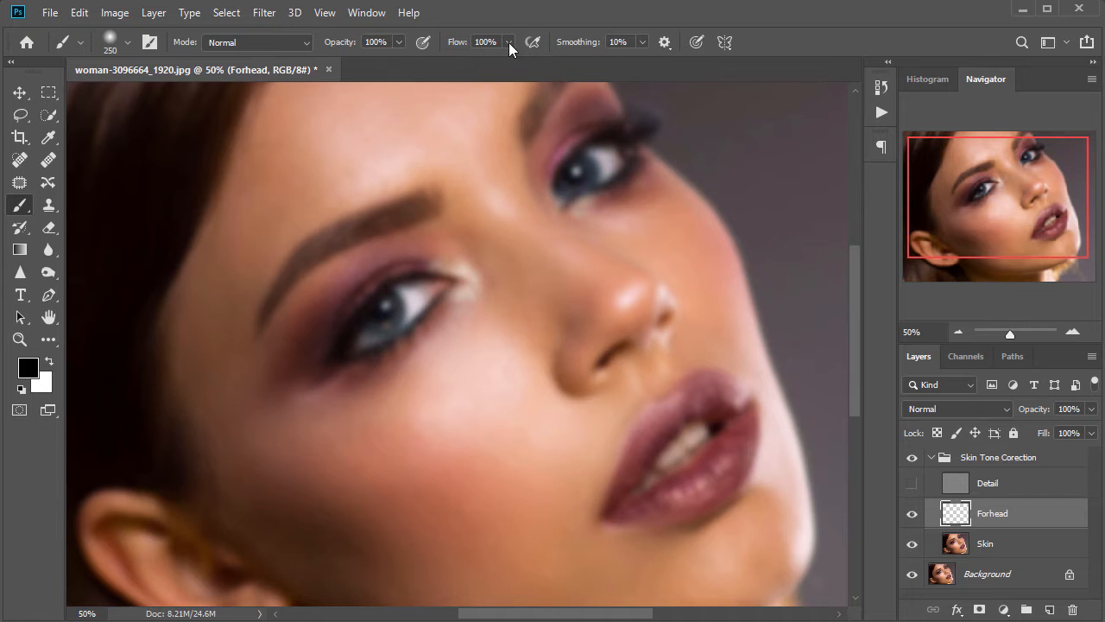
click(509, 43)
drag(440, 62, 435, 63)
Swap the foreground and background colours so white is in front, and review the Soft Round brush settings.
click(51, 362)
click(31, 370)
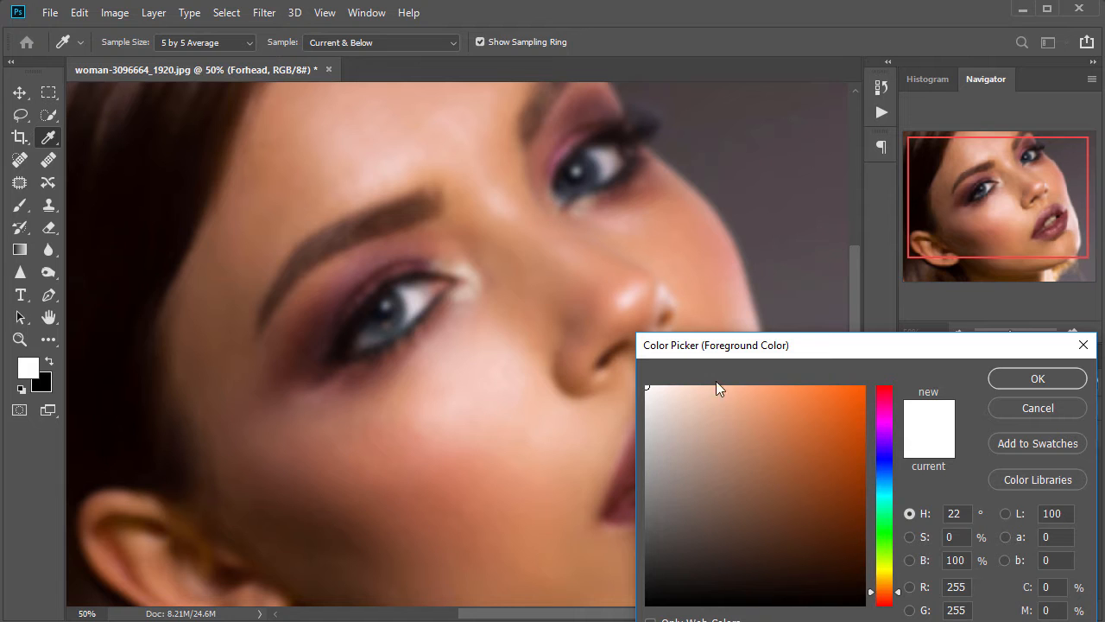
click(1011, 377)
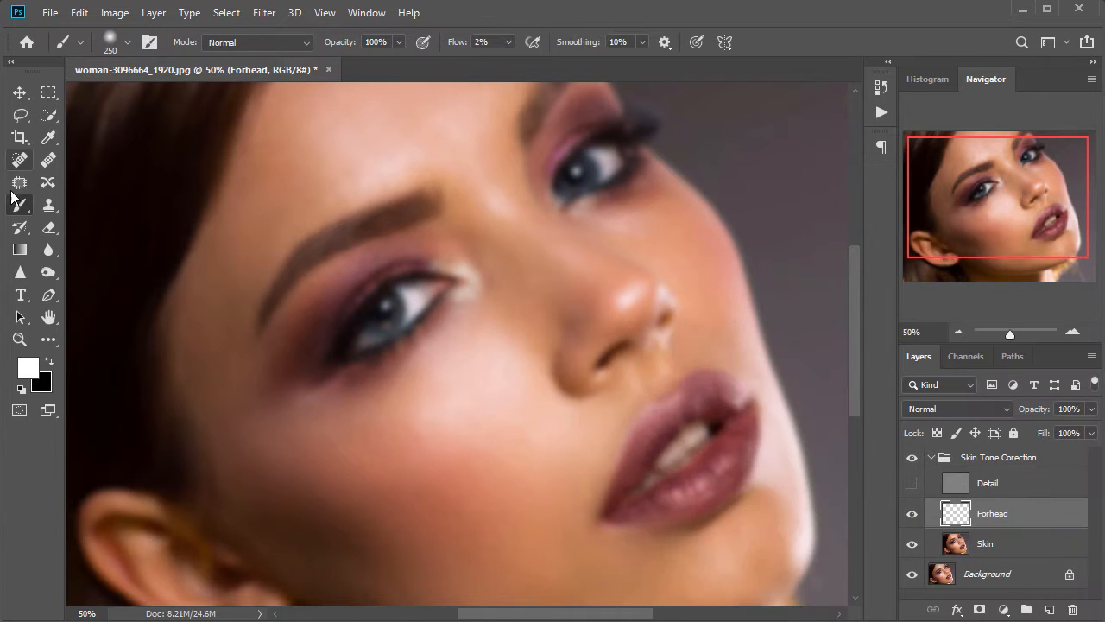
click(126, 44)
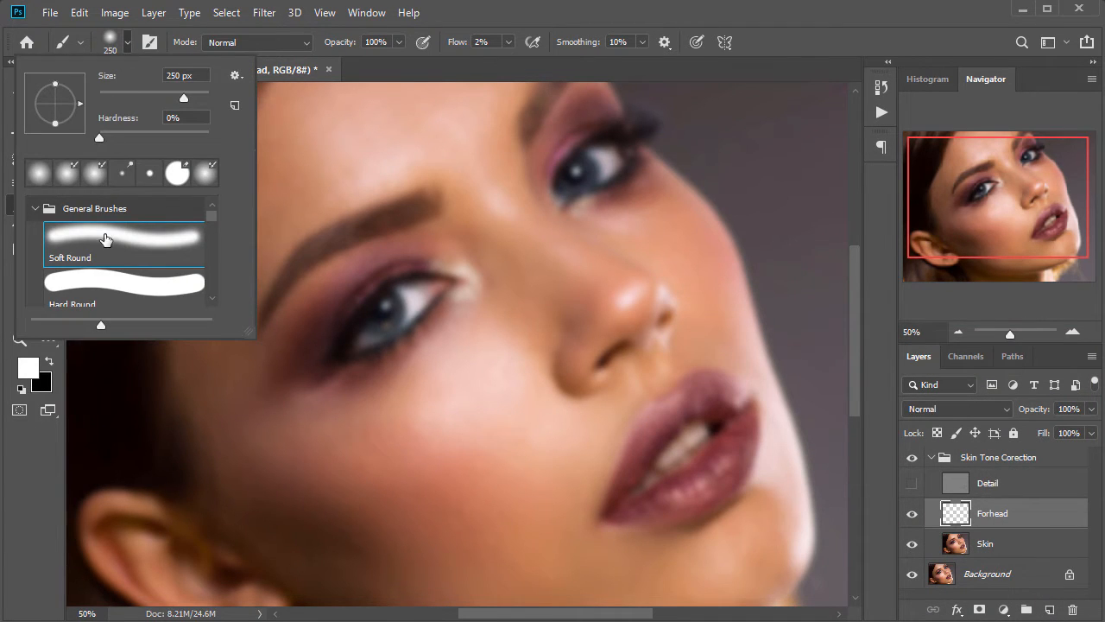
click(316, 175)
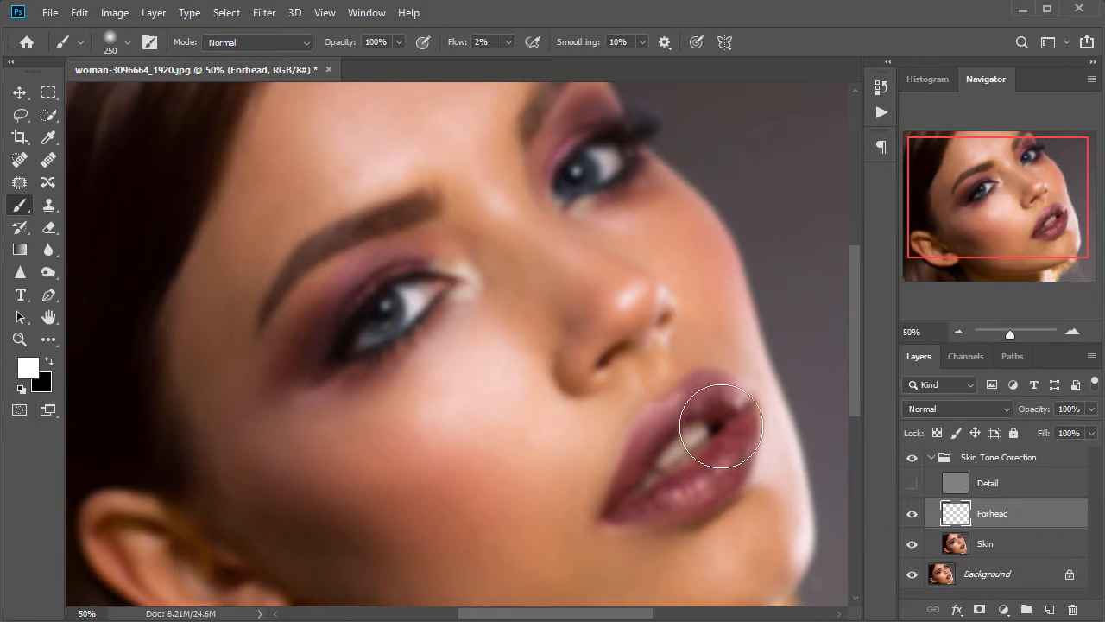
Reduce the brush to 90 px, sample the forehead skin beside the far eyebrow and paint over that area on the Forhead layer.
scroll(406, 278, down, 1)
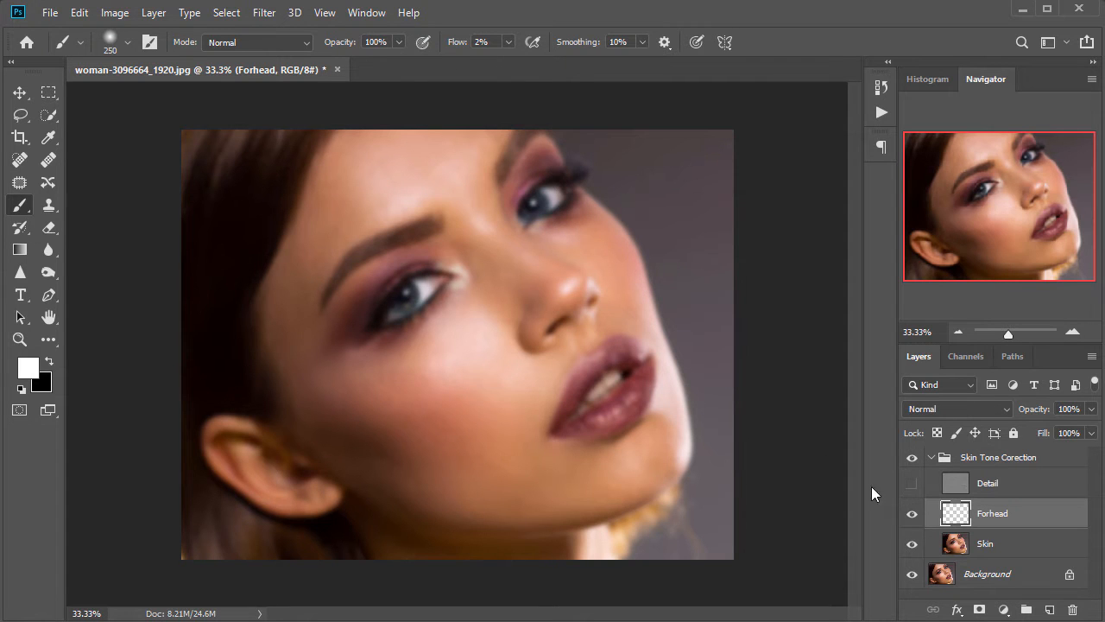
key(ctrl+plus)
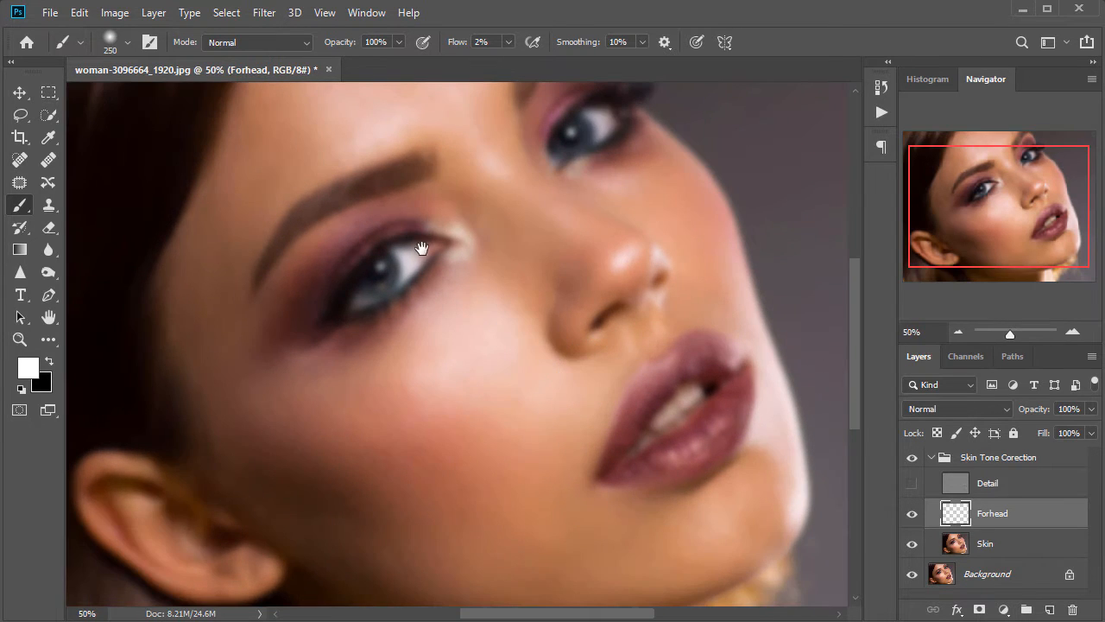
drag(421, 248, 426, 358)
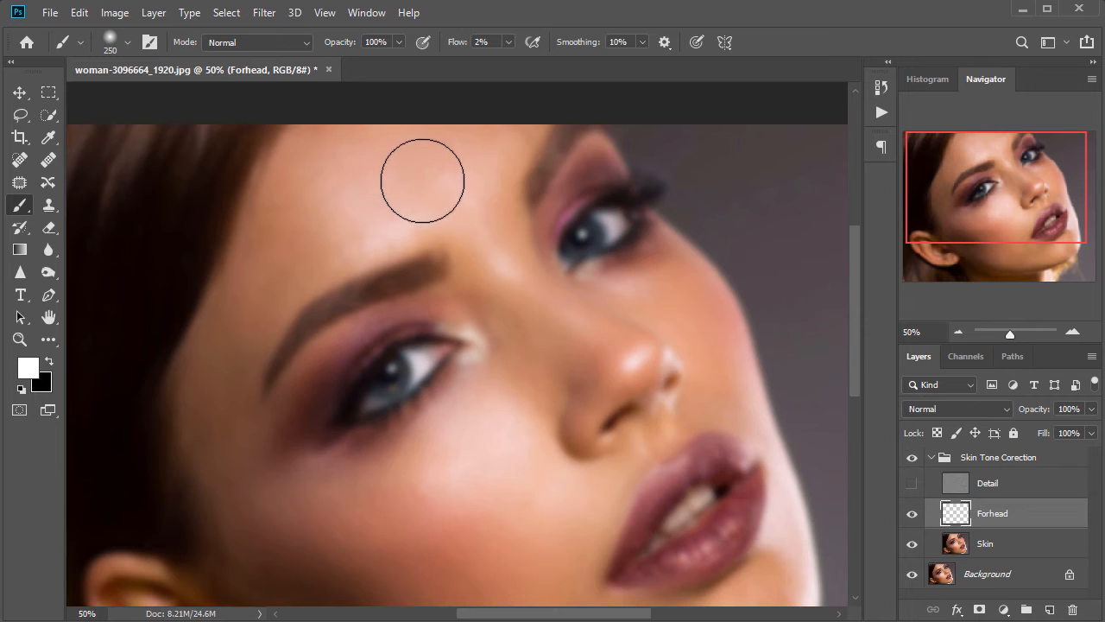
key(bracketleft)
key(bracketleft)
key(bracketleft)
key(bracketleft)
key(bracketleft)
key(bracketleft)
alt+click(511, 147)
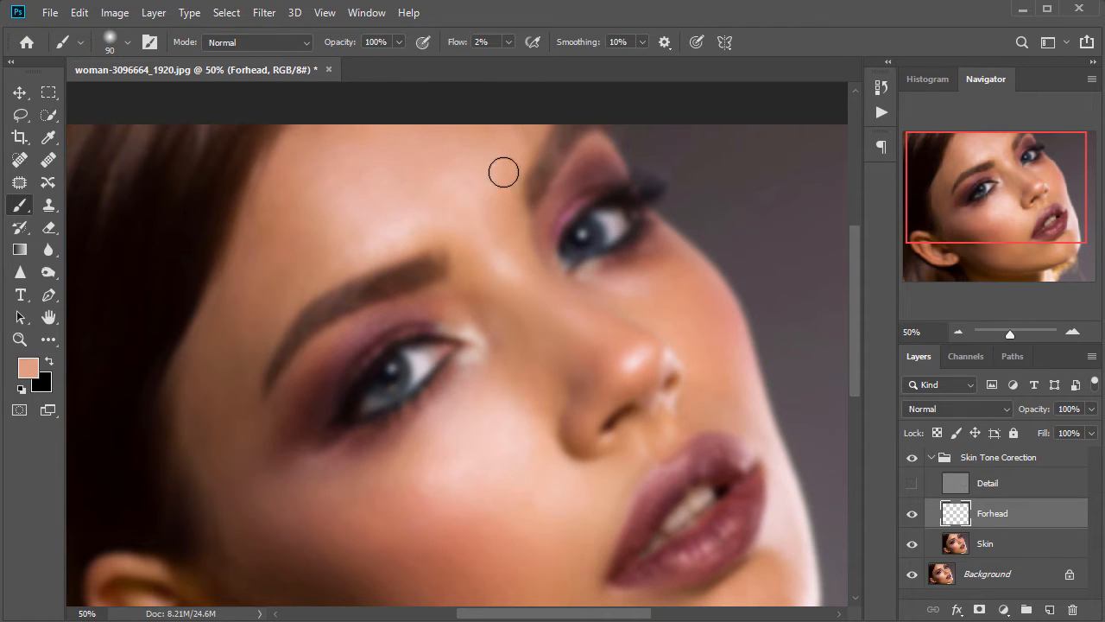
mouse_move(504, 173)
mouse_down()
mouse_move(496, 143)
mouse_move(521, 158)
mouse_up()
Even out the upper forehead with strokes of repeatedly sampled neighbouring skin tones.
alt+click(452, 162)
alt+click(444, 148)
mouse_move(433, 146)
mouse_down()
mouse_move(522, 136)
mouse_move(423, 139)
mouse_move(511, 162)
mouse_up()
alt+click(470, 203)
drag(465, 212, 474, 182)
alt+click(506, 175)
mouse_move(515, 131)
mouse_down()
mouse_move(493, 223)
mouse_move(436, 174)
mouse_up()
Enlarge the brush to 150 px and sample fresh skin tones to blend the middle of the forehead.
key(bracketright)
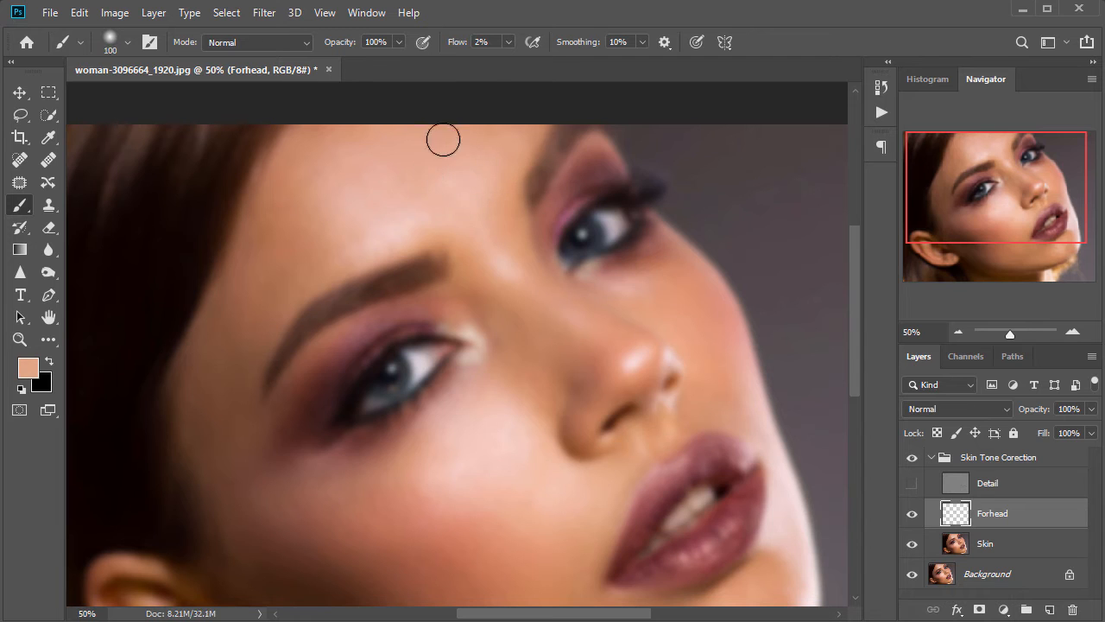
key(bracketright)
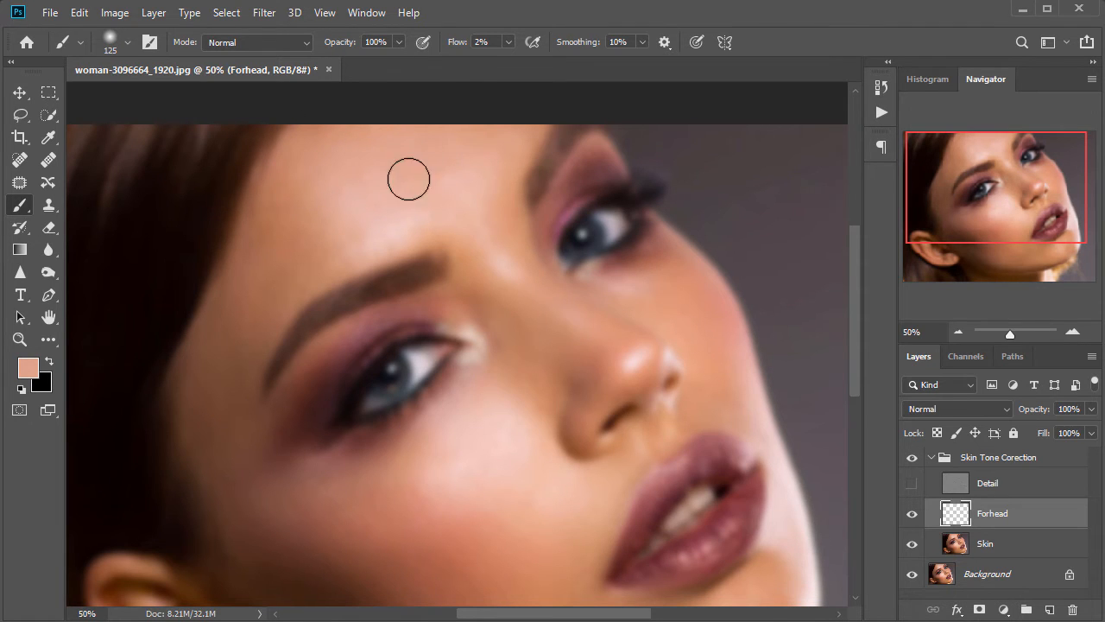
alt+click(386, 214)
key(bracketright)
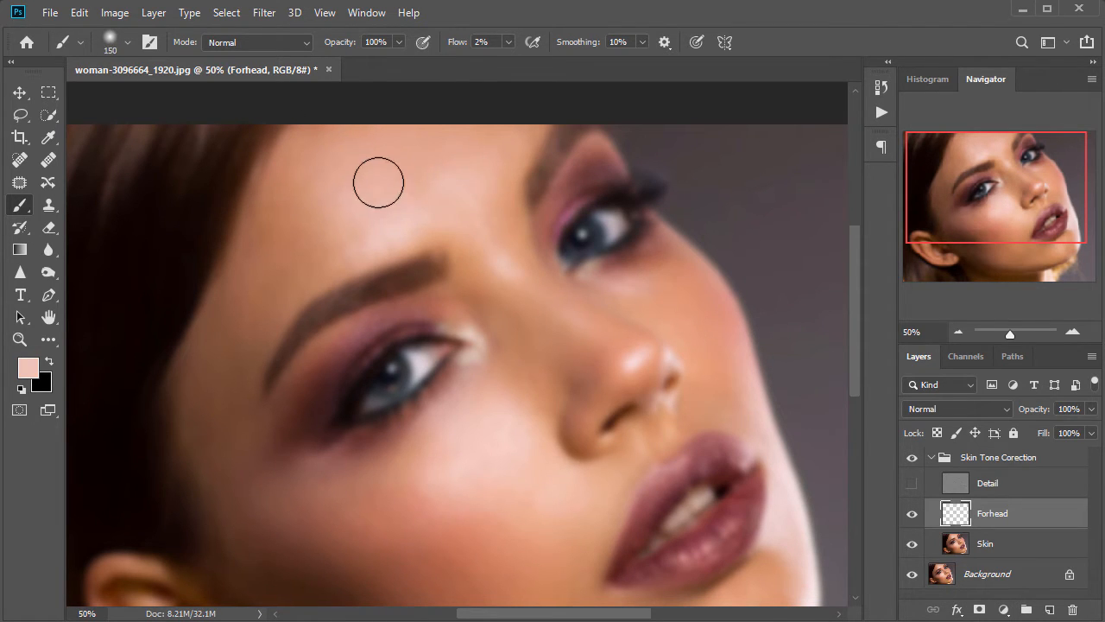
alt+click(378, 183)
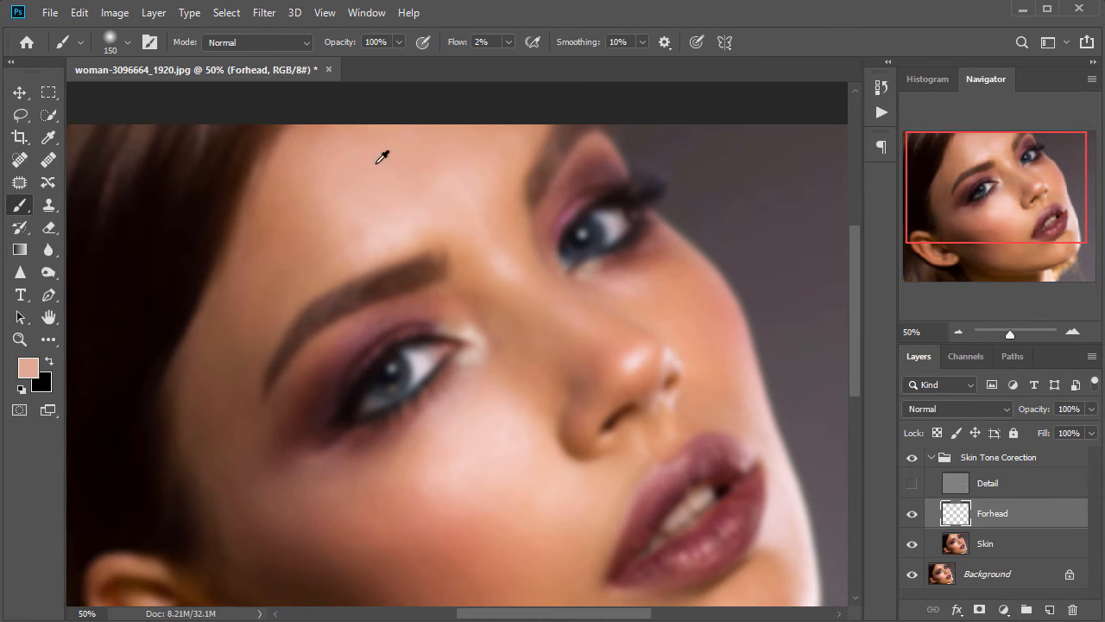
alt+click(451, 185)
Retouch the skin above the near eyebrow with a brush of 80 to 90 px, and toggle the Detail layer to check the blend.
key(bracketleft)
key(bracketleft)
key(bracketleft)
key(bracketleft)
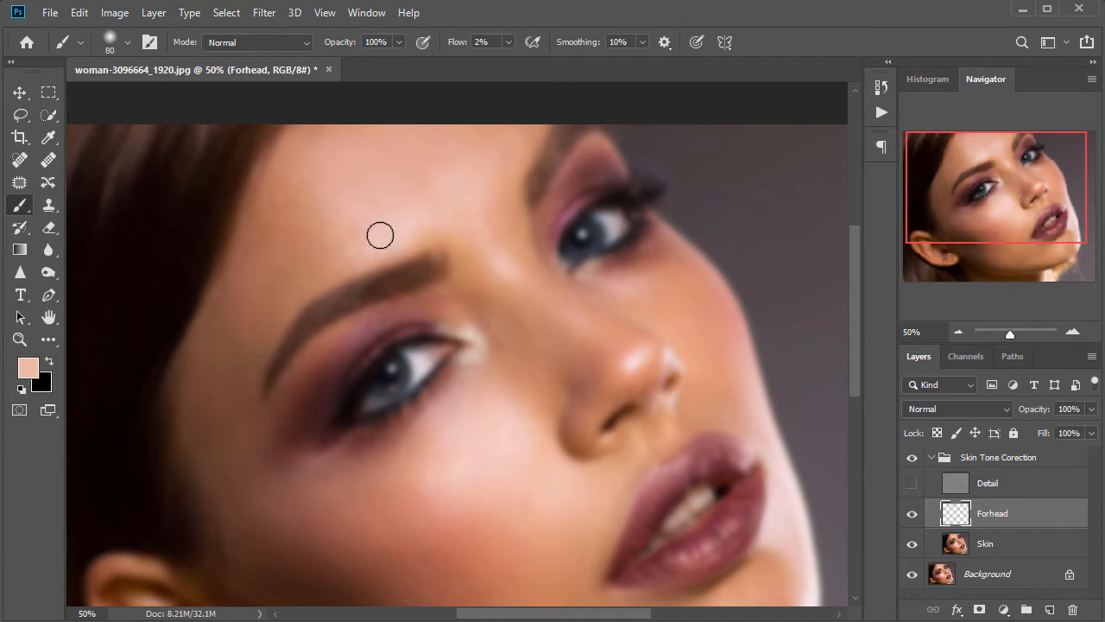
key(bracketright)
click(912, 483)
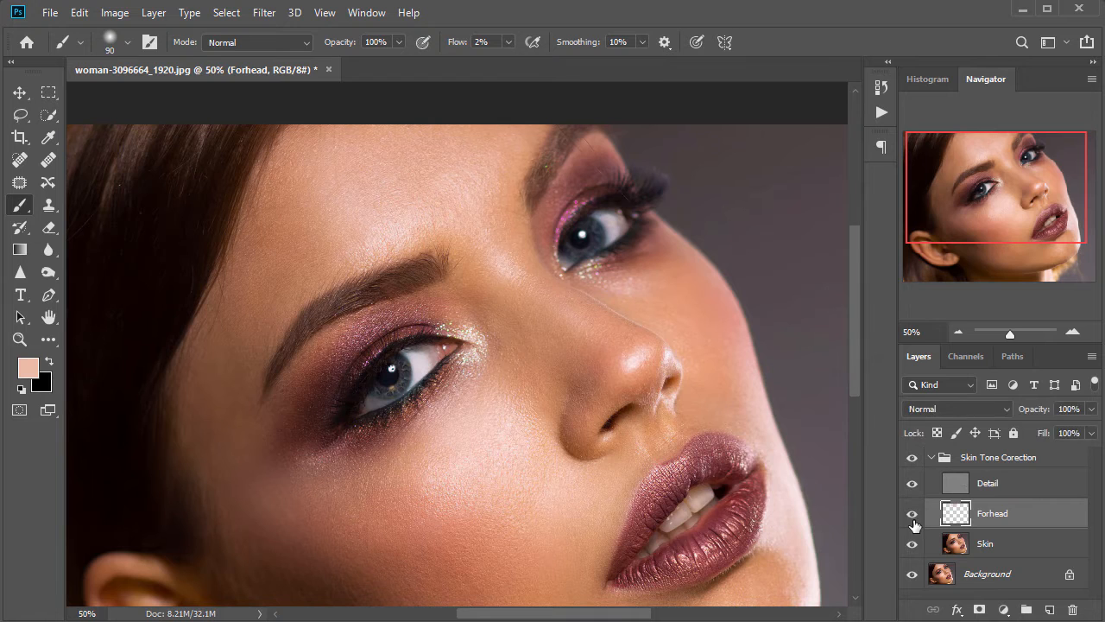
click(913, 485)
Hide the Detail layer, enlarge the brush to 150 px and blend sampled skin tone into the upper forehead.
drag(448, 256, 466, 307)
key(bracketright)
key(bracketright)
key(bracketright)
alt+click(464, 186)
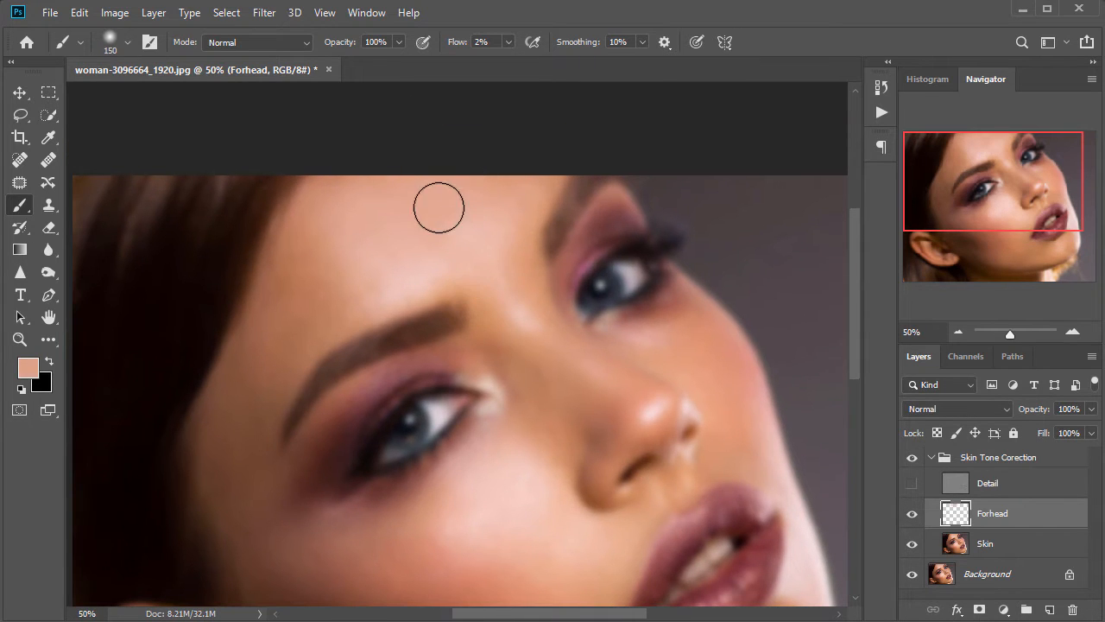
Reduce the brush to 80 px and paint sampled skin tone from above the near eyebrow towards the middle of the forehead.
key(bracketleft)
key(bracketleft)
key(bracketleft)
key(bracketleft)
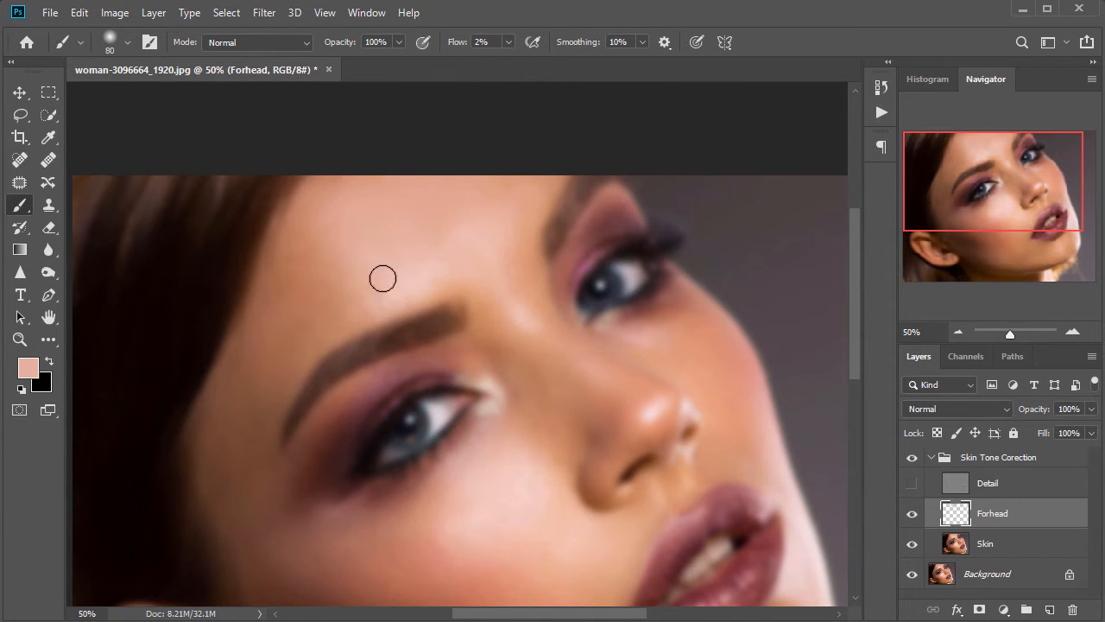
alt+click(388, 301)
mouse_move(411, 281)
mouse_down()
mouse_move(448, 277)
mouse_move(474, 230)
mouse_up()
Enlarge the brush to 125 px and blend sampled skin tones along the hairline side and upper edge of the forehead.
alt+click(305, 288)
key(bracketright)
key(bracketright)
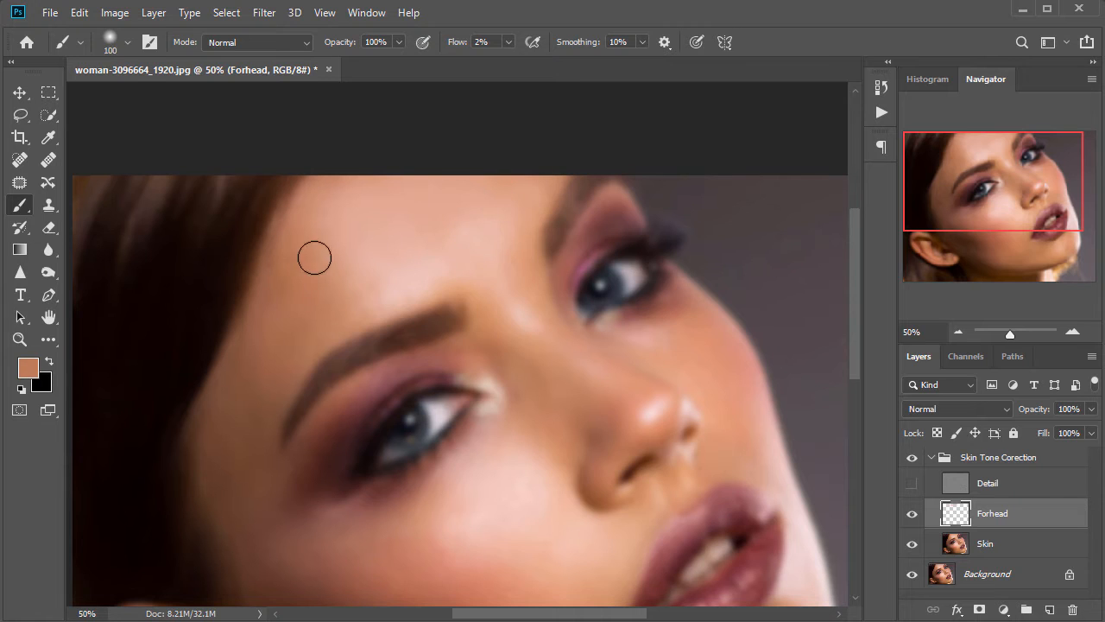
key(bracketright)
alt+click(399, 203)
drag(328, 192, 468, 165)
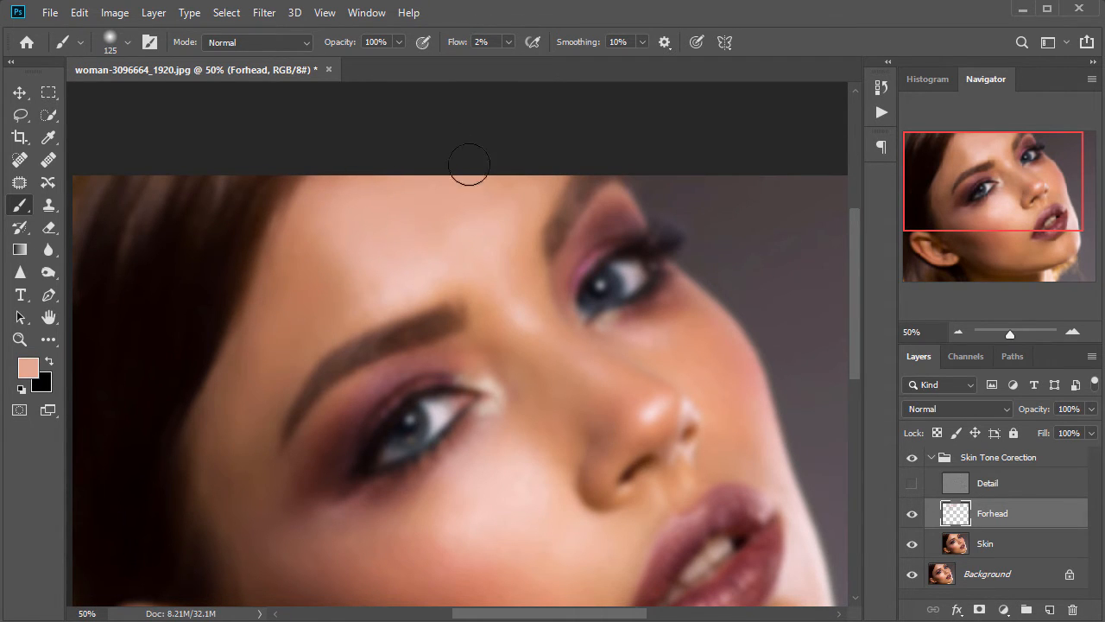
Smooth the transition from the temple to the forehead with strokes of repeatedly sampled skin tones.
alt+click(313, 285)
mouse_move(298, 252)
mouse_down()
mouse_move(289, 319)
mouse_move(241, 405)
mouse_move(296, 356)
mouse_up()
alt+click(248, 409)
mouse_move(242, 420)
mouse_down()
mouse_move(284, 269)
mouse_move(243, 388)
mouse_up()
alt+click(296, 281)
mouse_move(297, 281)
mouse_down()
mouse_move(306, 198)
mouse_move(390, 237)
mouse_up()
Blend the middle of the forehead and the skin beside the hairline with freshly sampled tones.
alt+click(389, 238)
drag(365, 296, 380, 135)
alt+click(272, 290)
drag(273, 290, 261, 362)
drag(298, 143, 304, 331)
alt+click(324, 302)
drag(397, 260, 425, 224)
alt+click(432, 224)
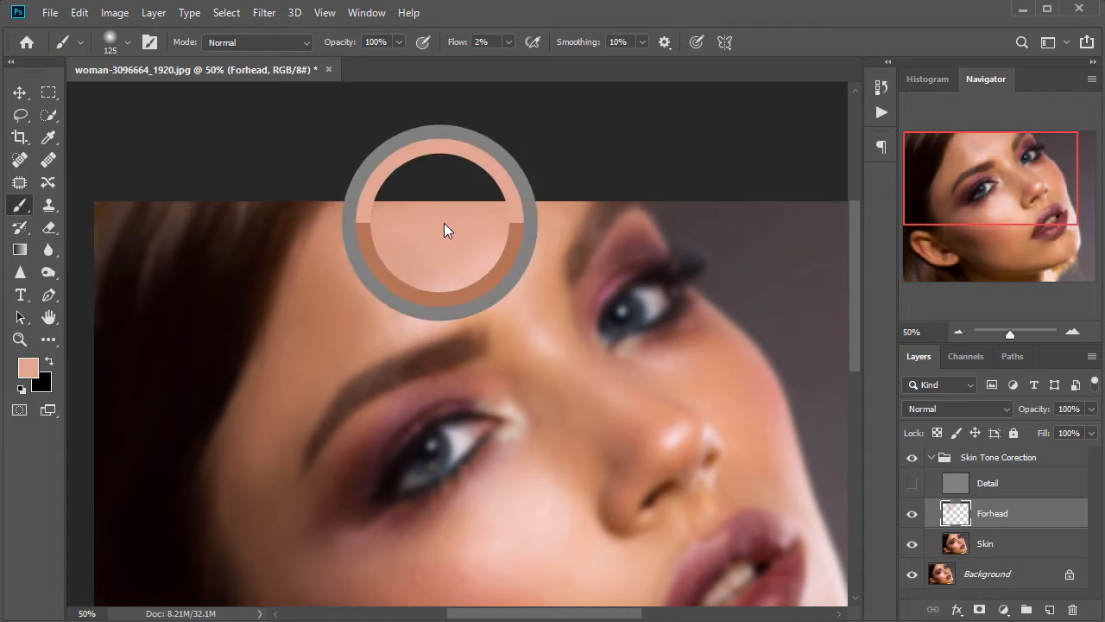
Show the Detail layer and inspect the retouched forehead together with its skin texture.
click(913, 485)
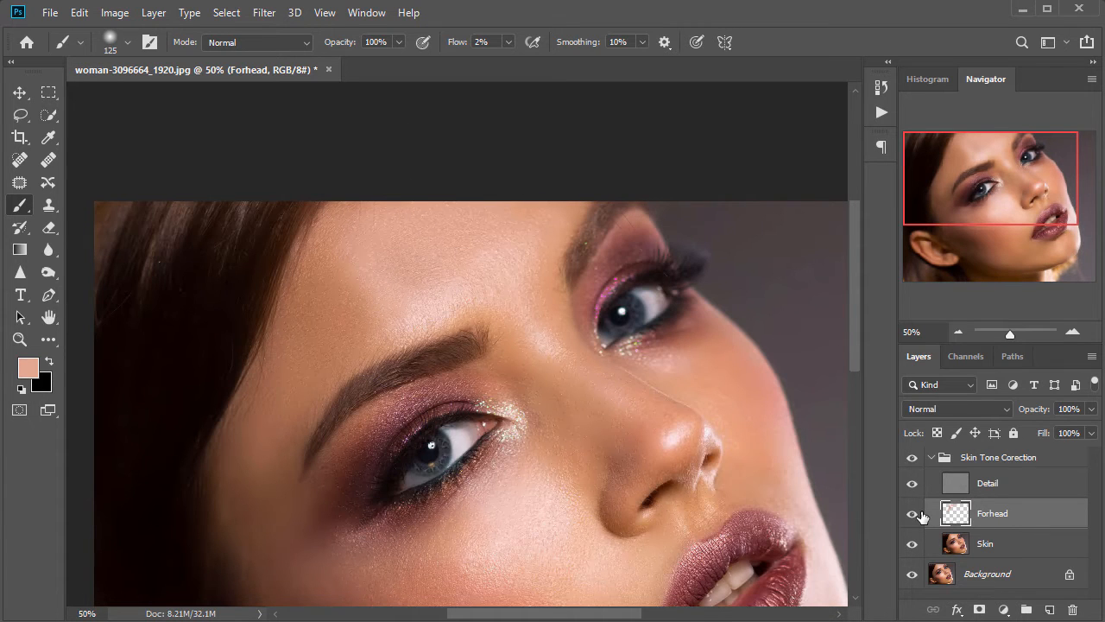
key(ctrl+minus)
key(ctrl+plus)
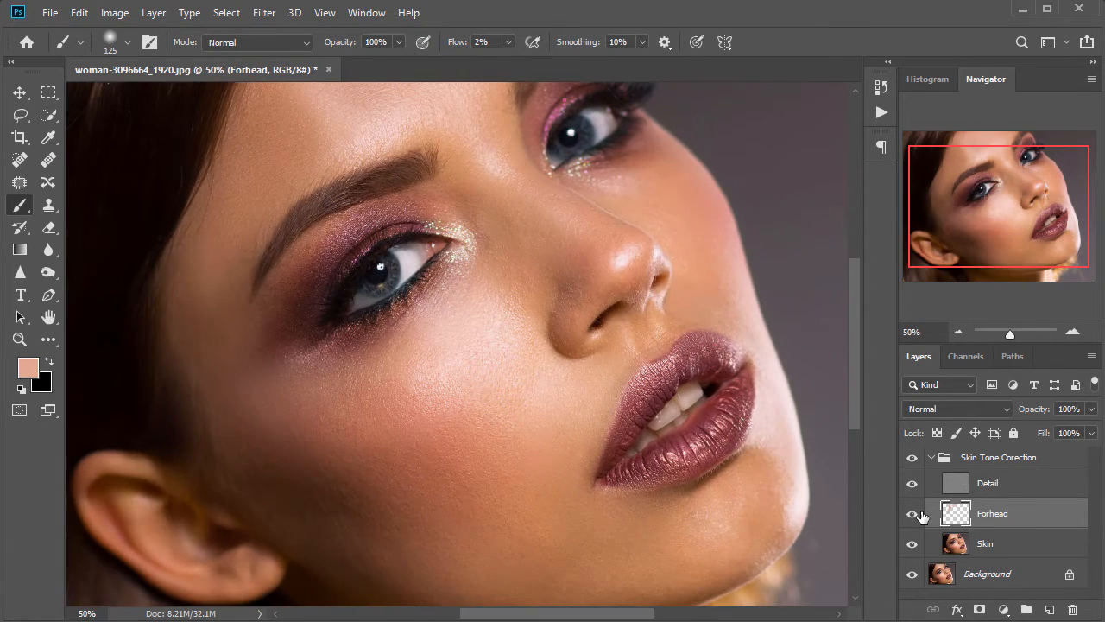
drag(423, 278, 445, 331)
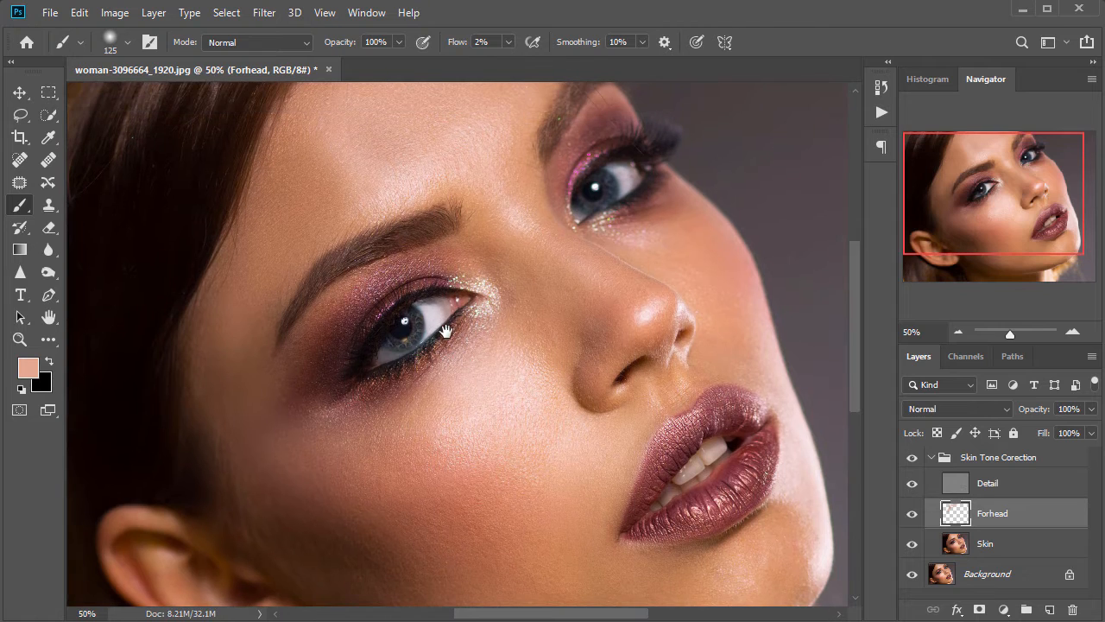
Hide the Detail and Skin layers and toggle the Forhead layer to compare the whole portrait with and without the correction.
click(912, 483)
click(912, 484)
click(912, 543)
click(912, 485)
click(913, 512)
click(913, 512)
key(ctrl+minus)
key(ctrl+plus)
key(ctrl+minus)
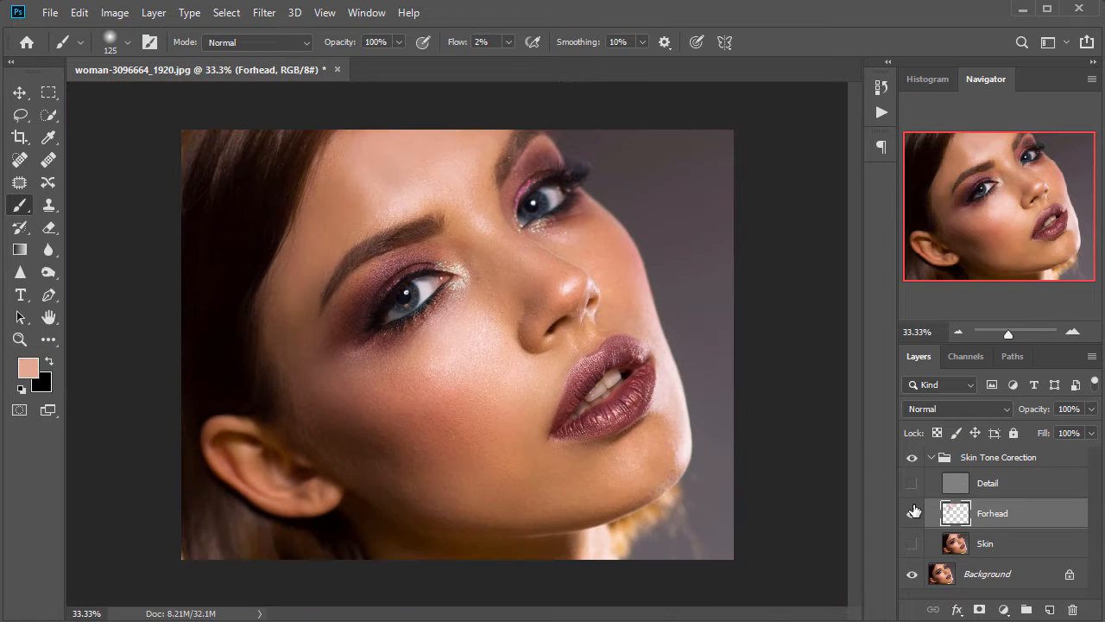
click(913, 512)
click(913, 512)
click(914, 512)
click(914, 512)
click(913, 512)
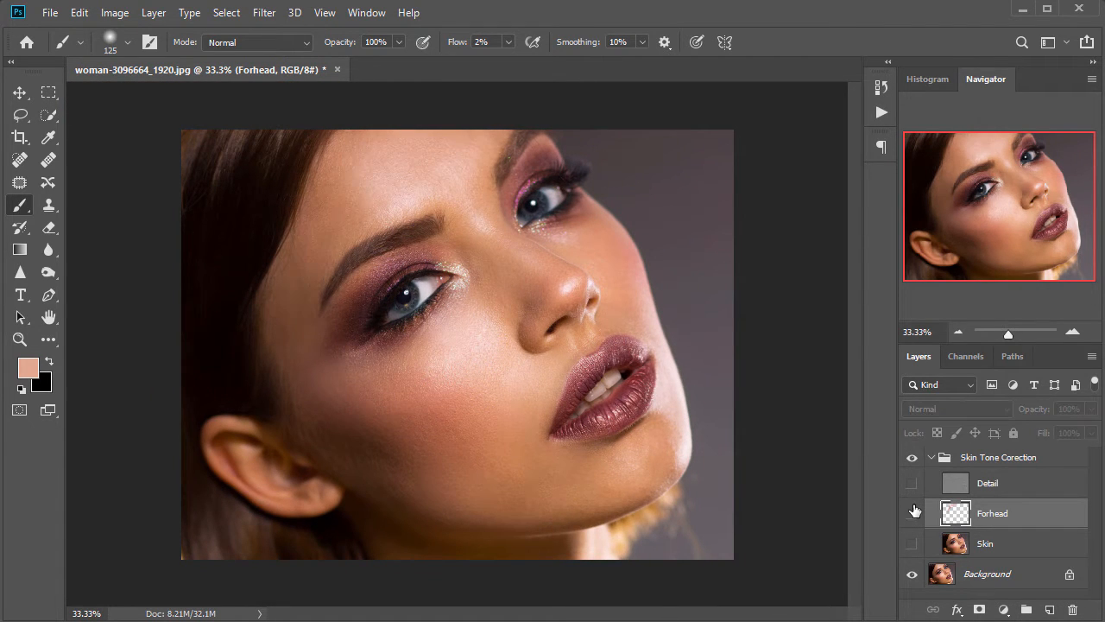
click(914, 512)
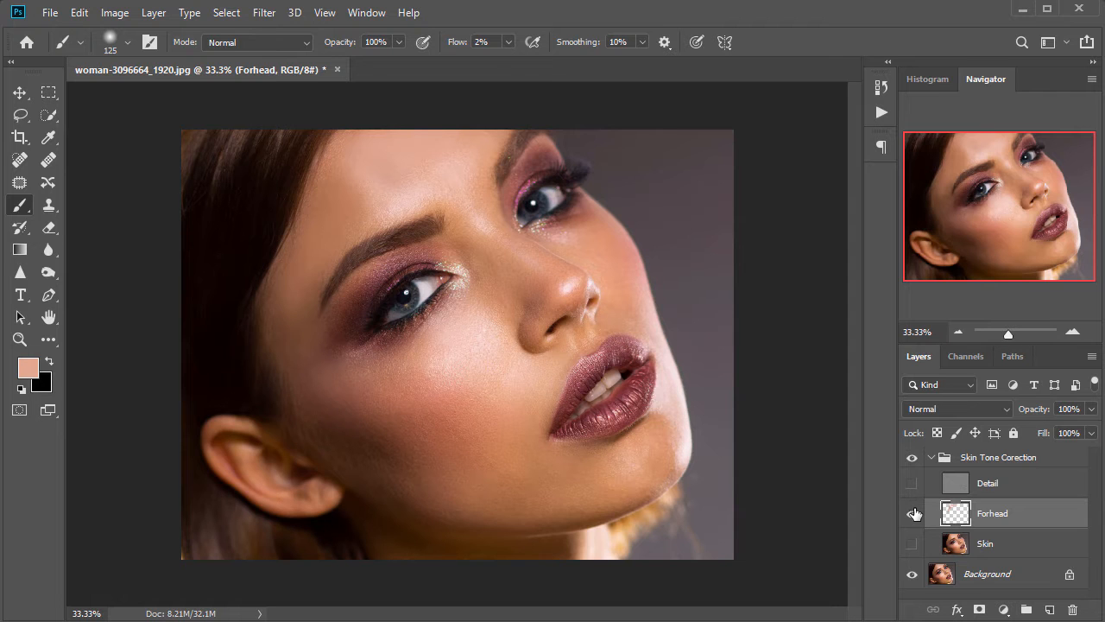
click(914, 515)
Examine the forehead up close while toggling the Forhead layer, leaving that layer shown.
key(ctrl+plus)
key(ctrl+plus)
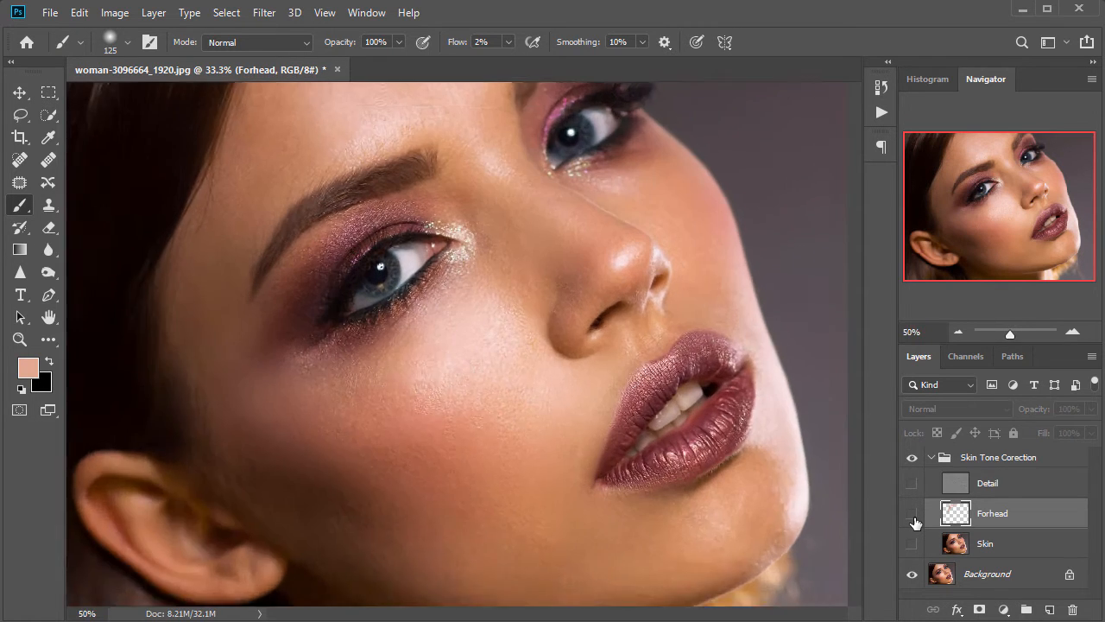
drag(415, 367, 571, 527)
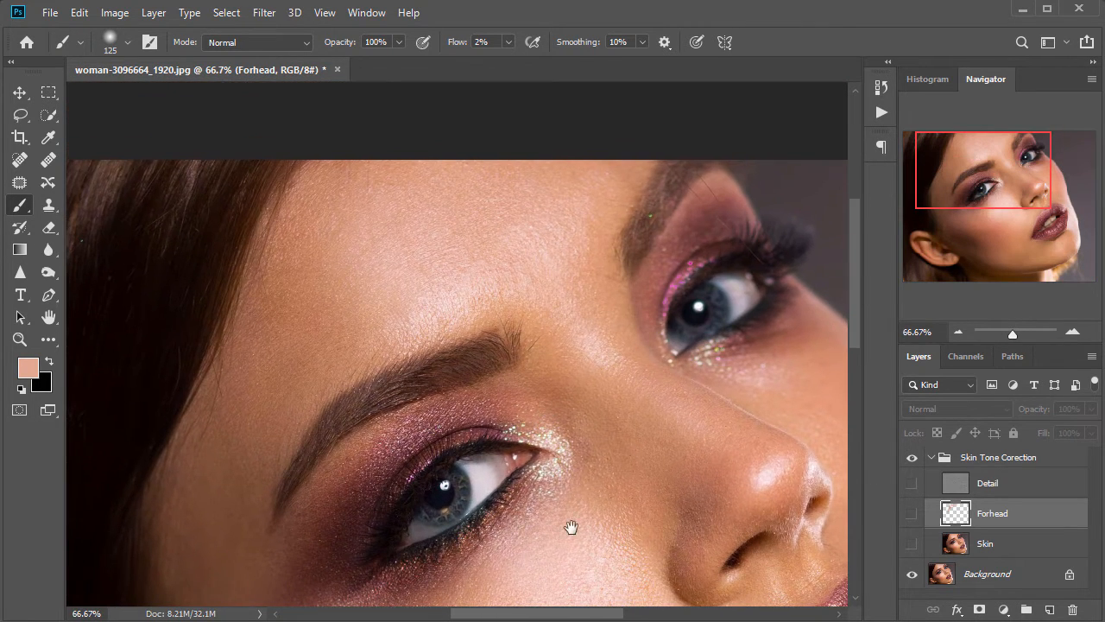
click(916, 514)
click(915, 514)
click(915, 515)
key(ctrl+minus)
key(ctrl+minus)
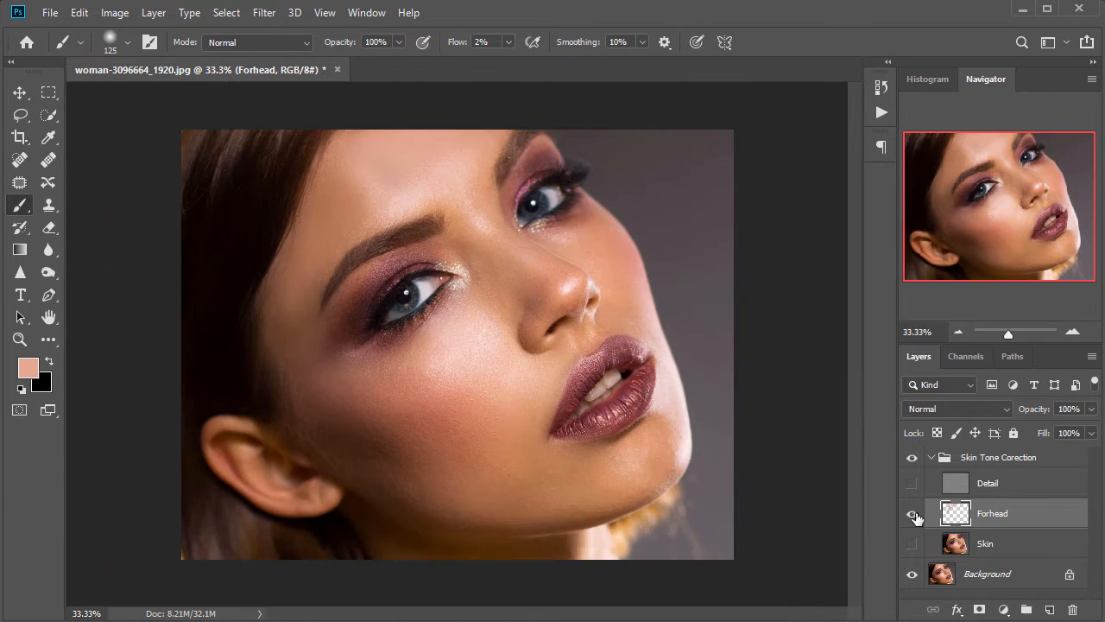
Make the Skin and Detail layers visible again.
click(912, 544)
key(ctrl+plus)
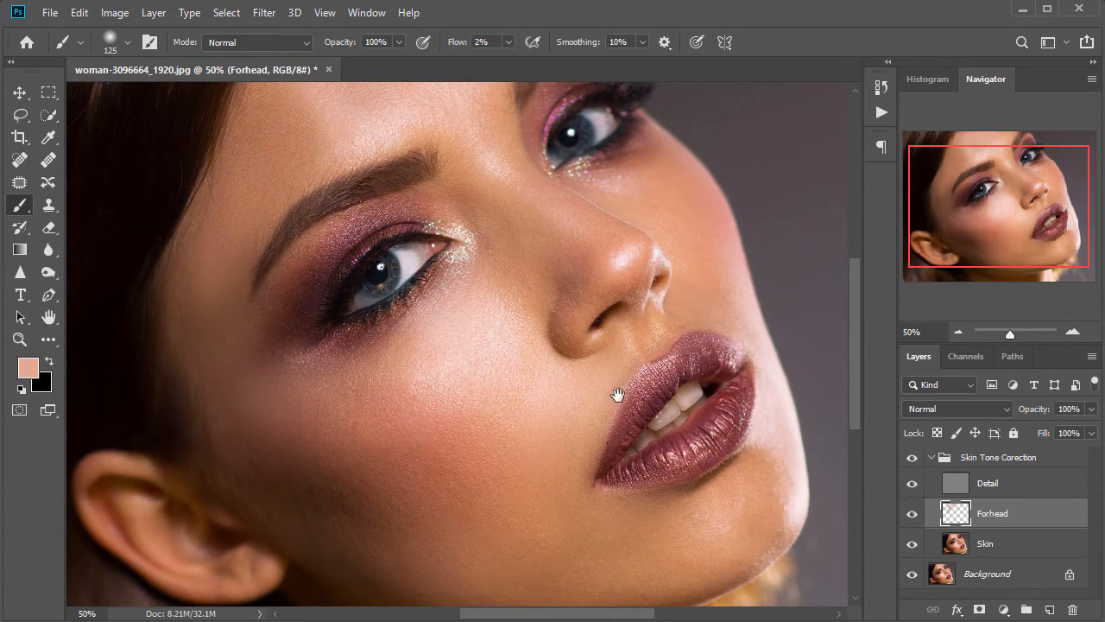
drag(617, 396, 650, 479)
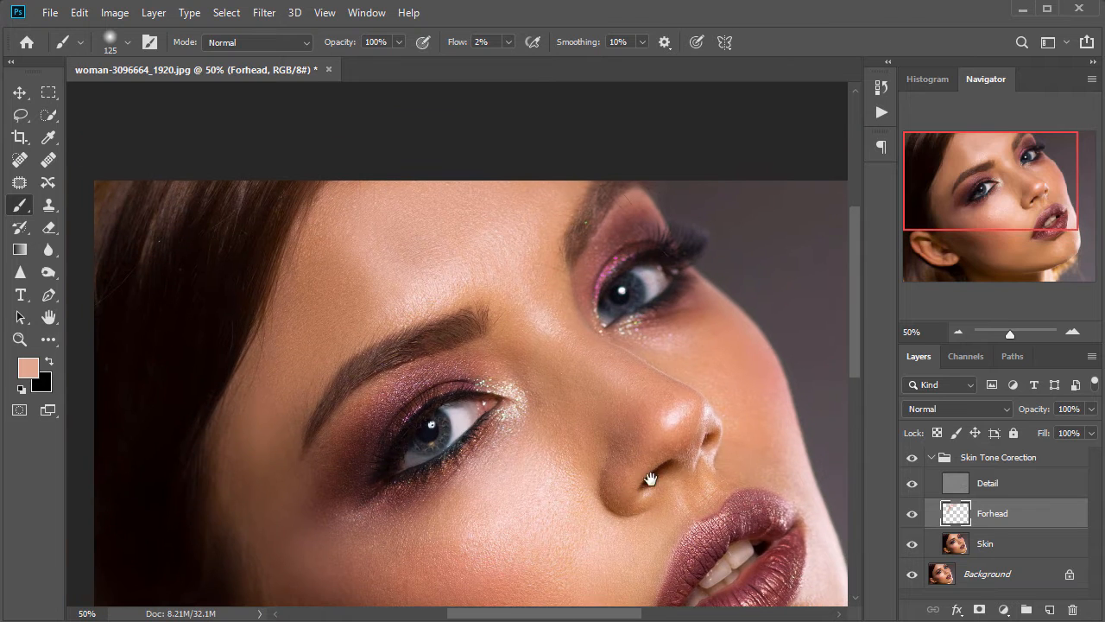
Hide the Detail layer, reduce the brush to 100 px and blend sampled tones into the hairline side of the forehead.
click(912, 484)
key(ctrl+plus)
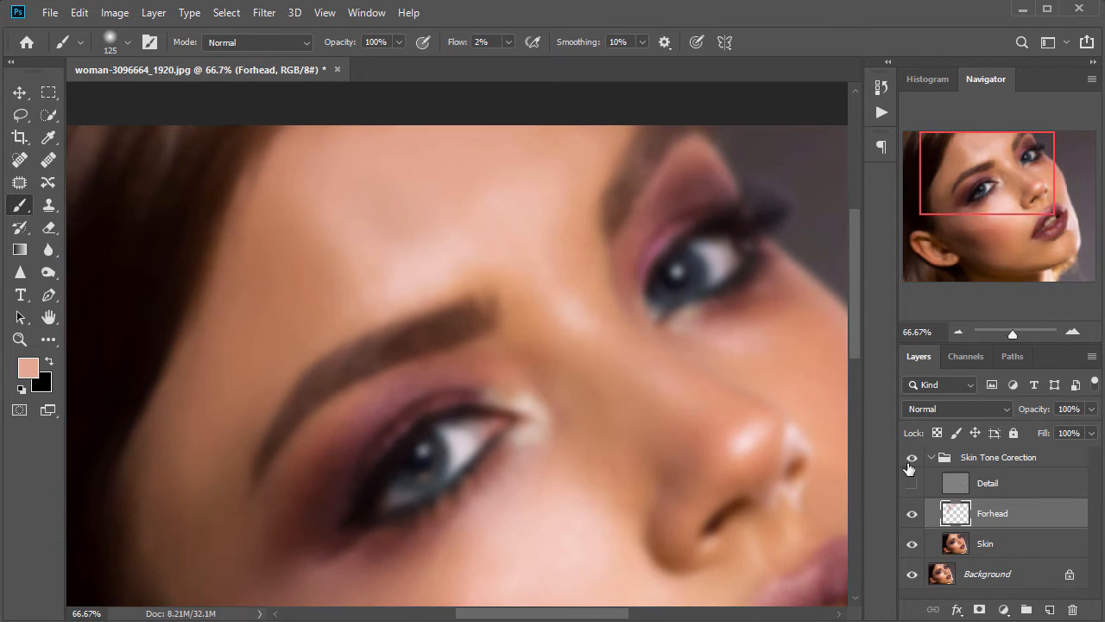
alt+click(339, 222)
key(bracketleft)
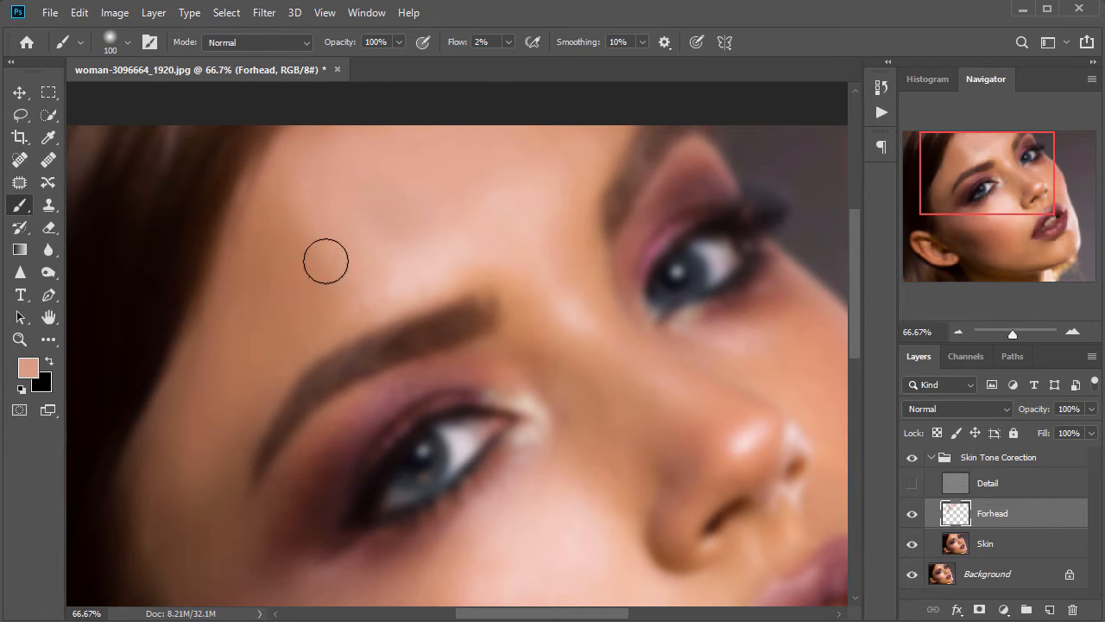
alt+click(360, 178)
alt+click(302, 246)
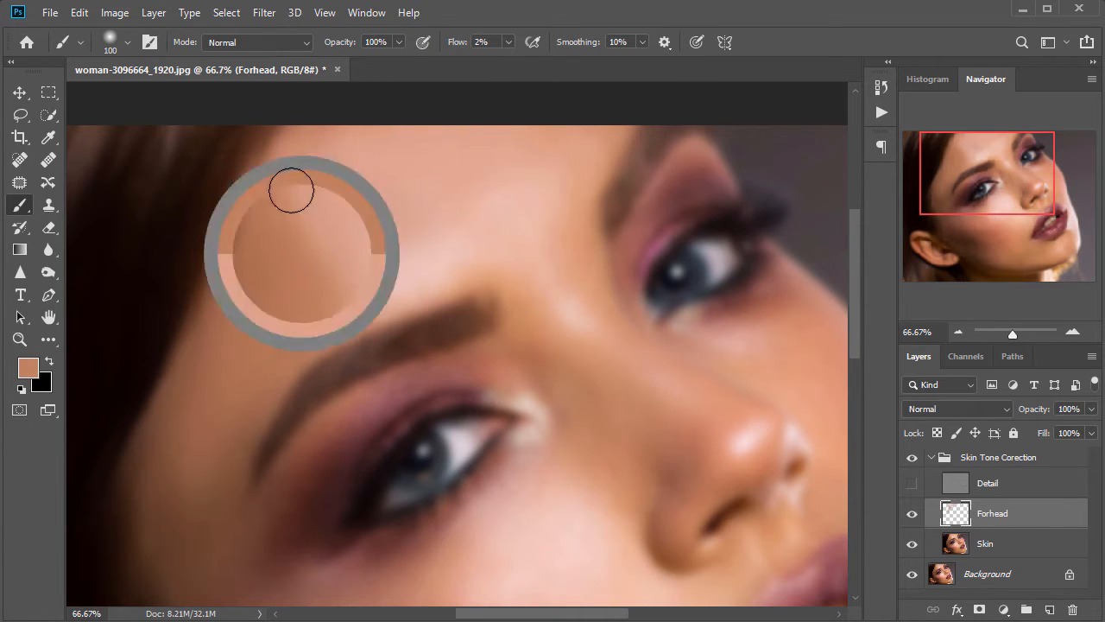
Add a new layer above Forhead and name it Nose.
scroll(697, 370, down, 3)
click(1048, 610)
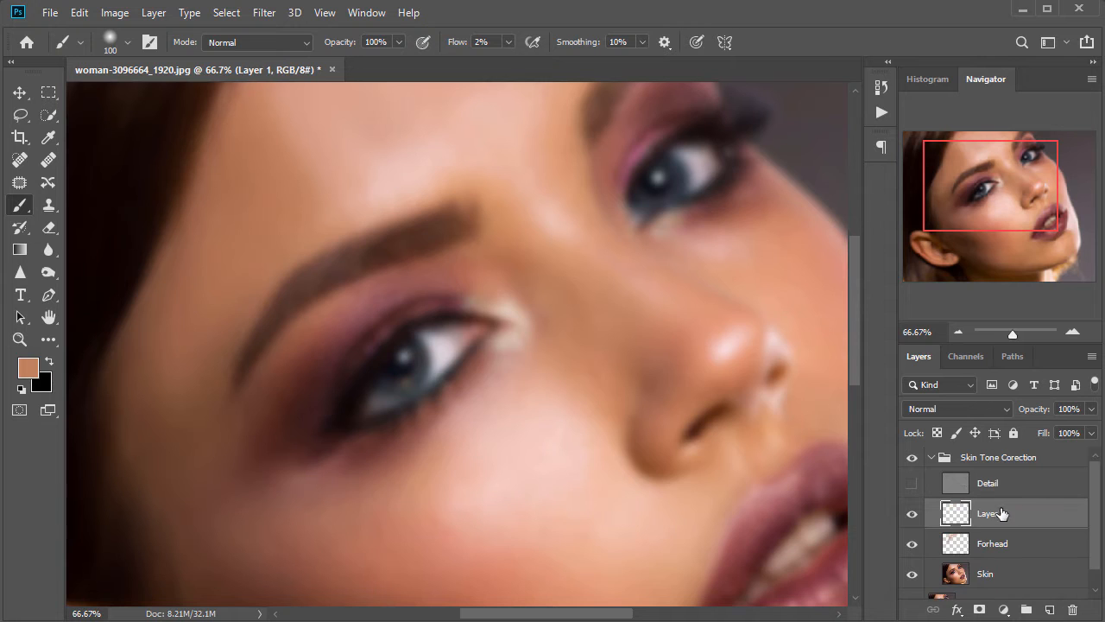
click(1002, 509)
text(Nose)
key(Return)
Sample the skin on the nose bridge and paint over the bridge with an 80 px brush on the Nose layer.
drag(550, 132, 420, 176)
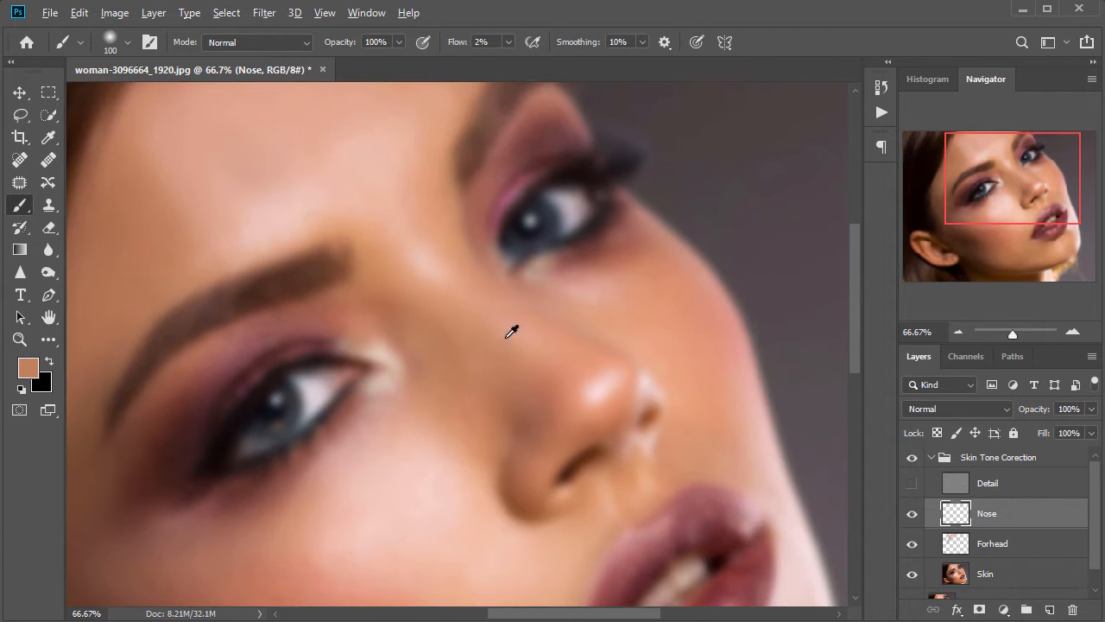
alt+click(507, 337)
key(bracketleft)
key(bracketleft)
key(bracketleft)
key(bracketleft)
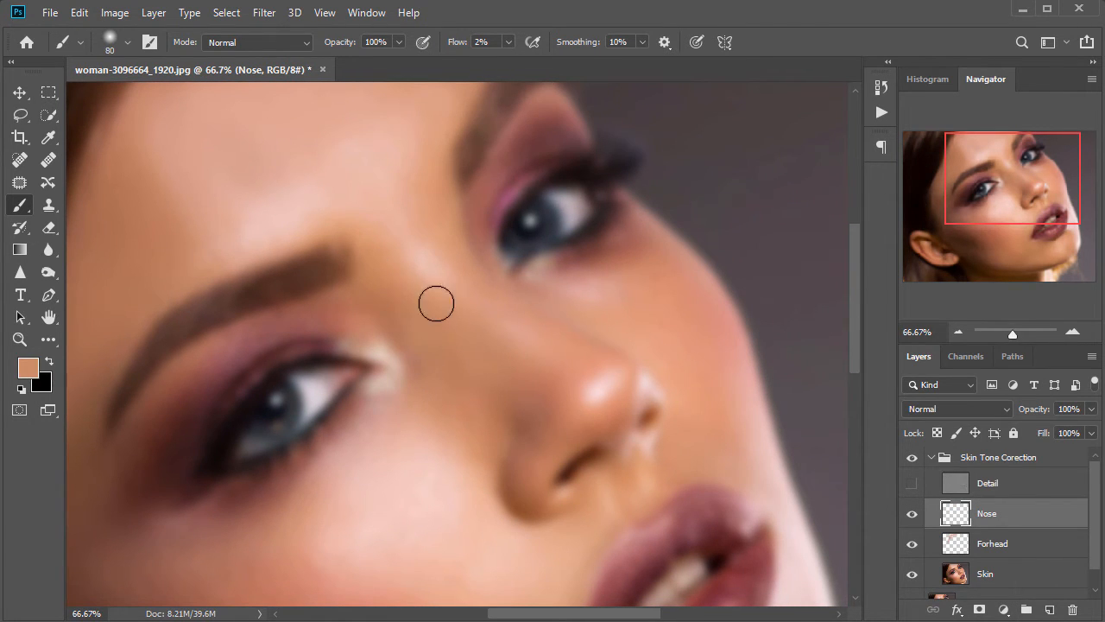
Enlarge the brush to 125 px and blend sampled skin tones along the shaded side of the nose.
key(bracketright)
key(bracketright)
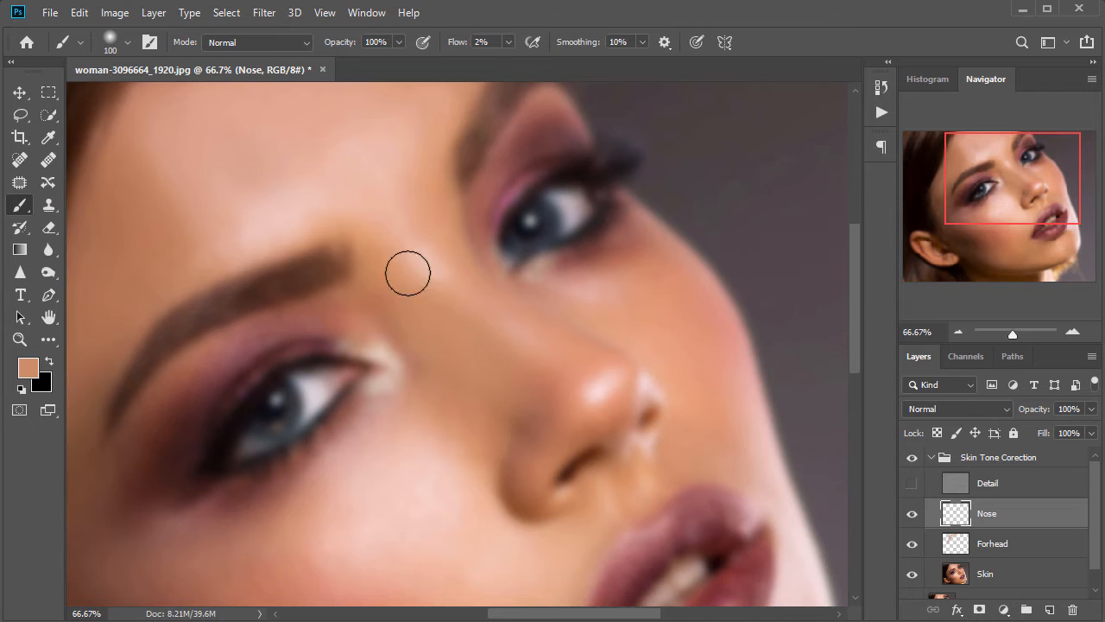
key(bracketright)
alt+click(481, 387)
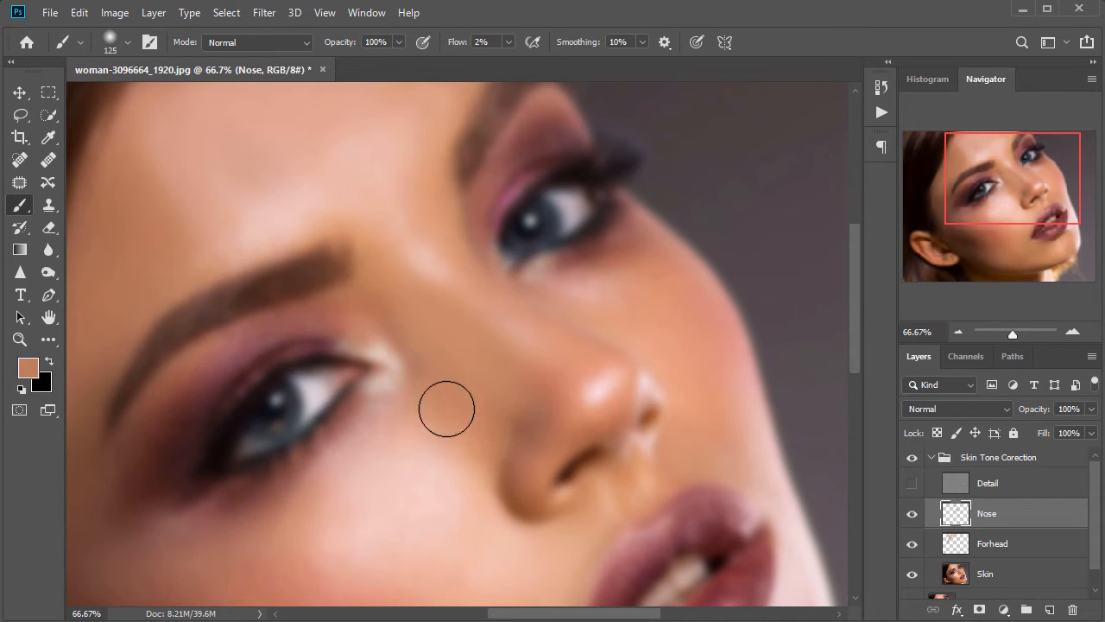
alt+click(446, 410)
mouse_move(446, 409)
mouse_down()
mouse_move(434, 425)
mouse_move(449, 453)
mouse_up()
Reduce the brush to 70 px and even out the nose from bridge to tip with repeatedly sampled tones.
key(bracketleft)
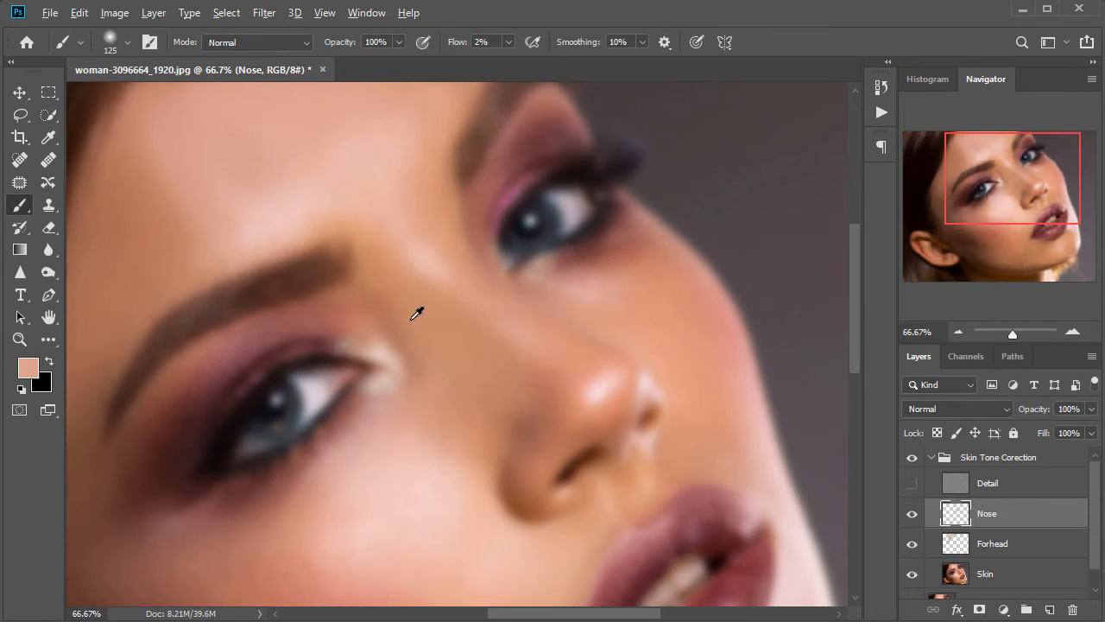
key(bracketleft)
key(bracketleft)
key(bracketleft)
alt+click(423, 238)
alt+click(487, 308)
alt+click(551, 411)
alt+click(557, 427)
alt+click(559, 358)
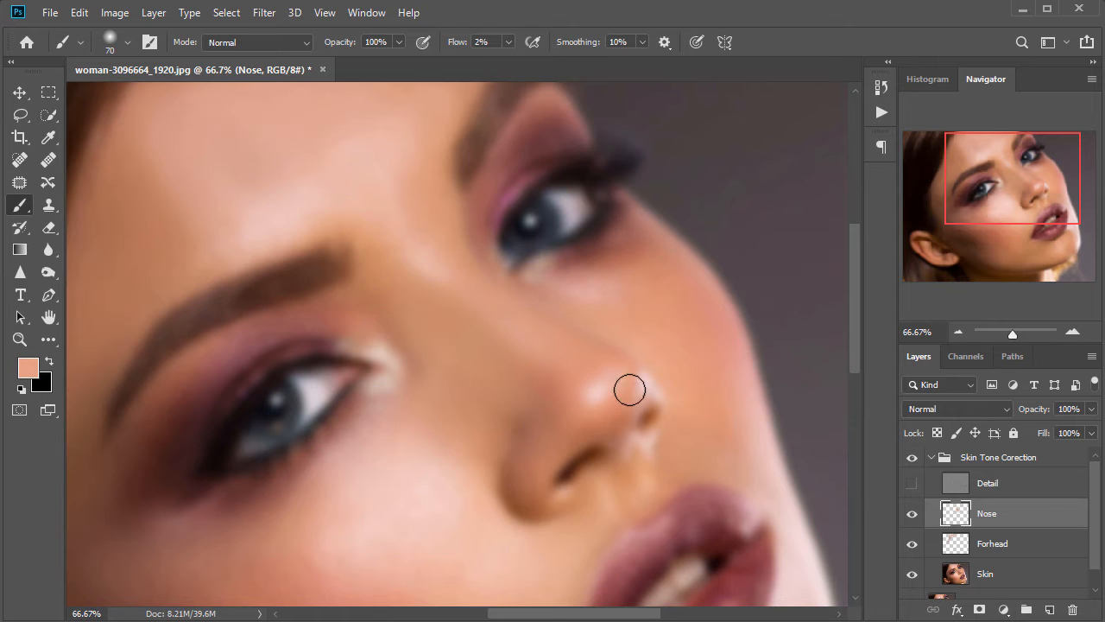
Check the nose retouch with the Detail layer shown and the Nose layer toggled, and hide Detail again.
key(ctrl+minus)
click(911, 484)
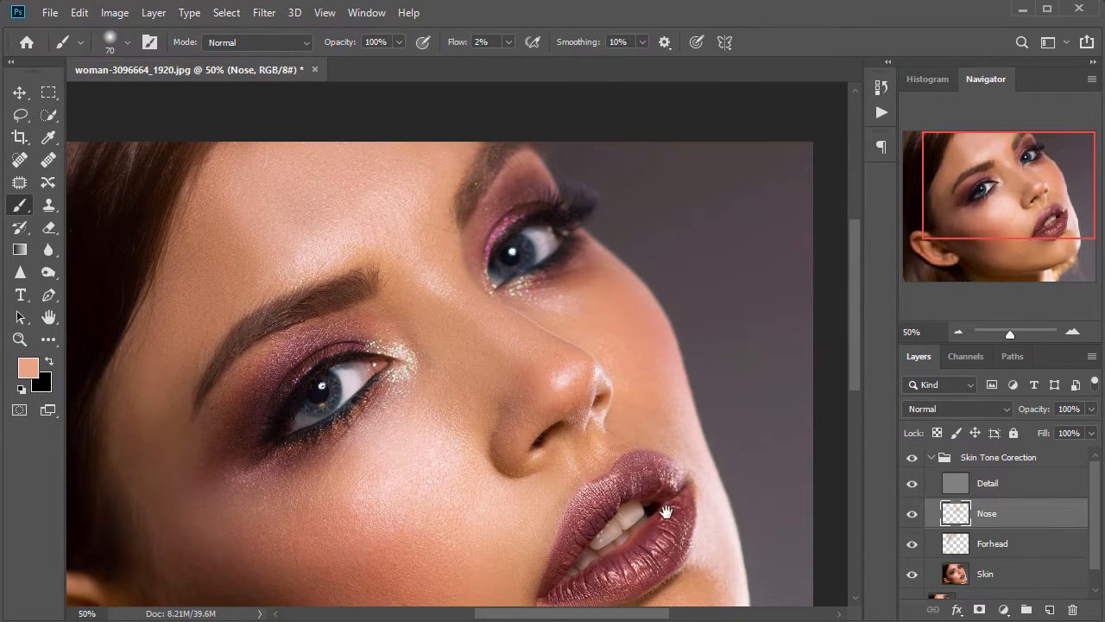
drag(666, 511, 671, 455)
click(912, 514)
click(911, 484)
drag(423, 392, 423, 340)
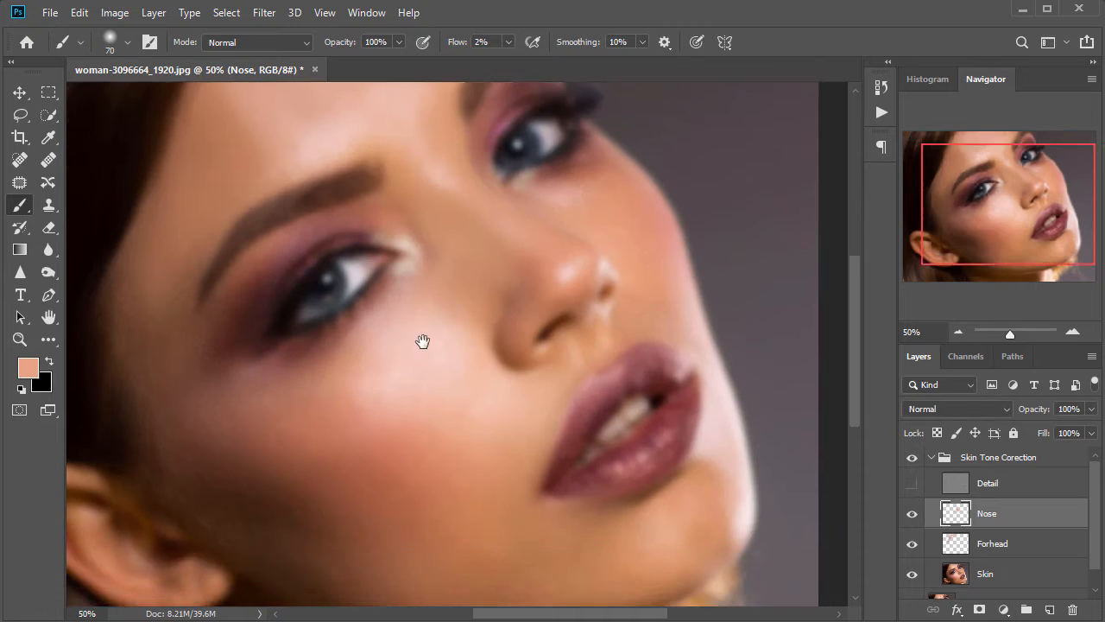
Add a new layer above Nose and name it Left Check Bones.
click(1049, 609)
double_click(998, 513)
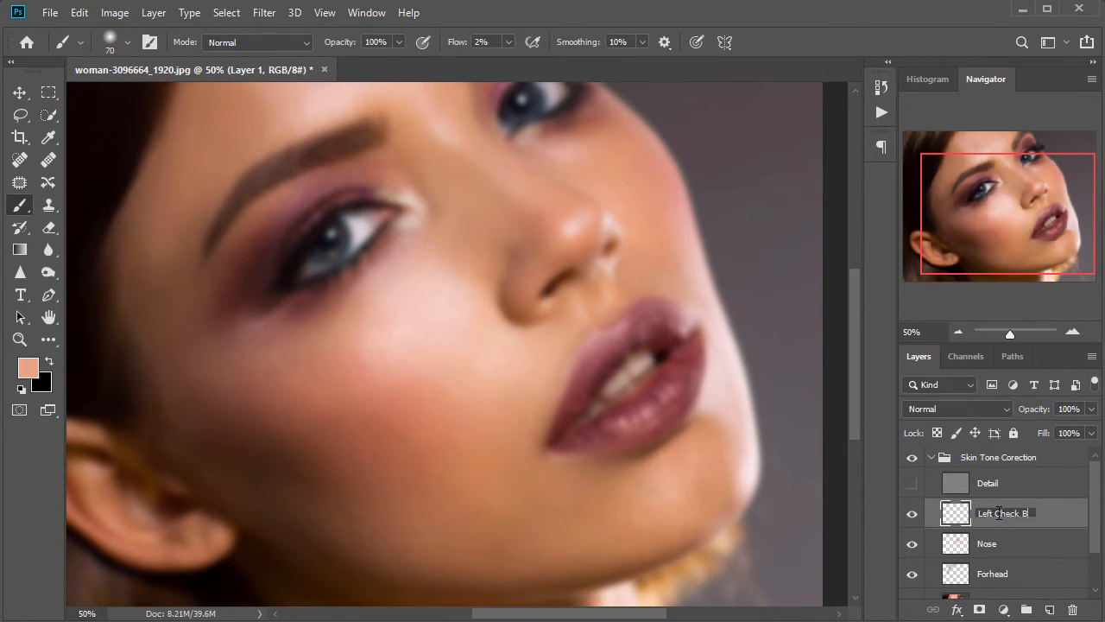
key(Return)
Enlarge the brush to 200 px and paint sampled skin tones over the near cheek on the Left Check Bones layer.
alt+click(186, 258)
mouse_move(343, 403)
mouse_down()
mouse_move(353, 345)
mouse_move(285, 321)
mouse_move(310, 355)
mouse_up()
key(])
key(])
key(])
key(])
key(])
key(])
key(])
alt+click(295, 347)
alt+click(375, 351)
alt+click(361, 387)
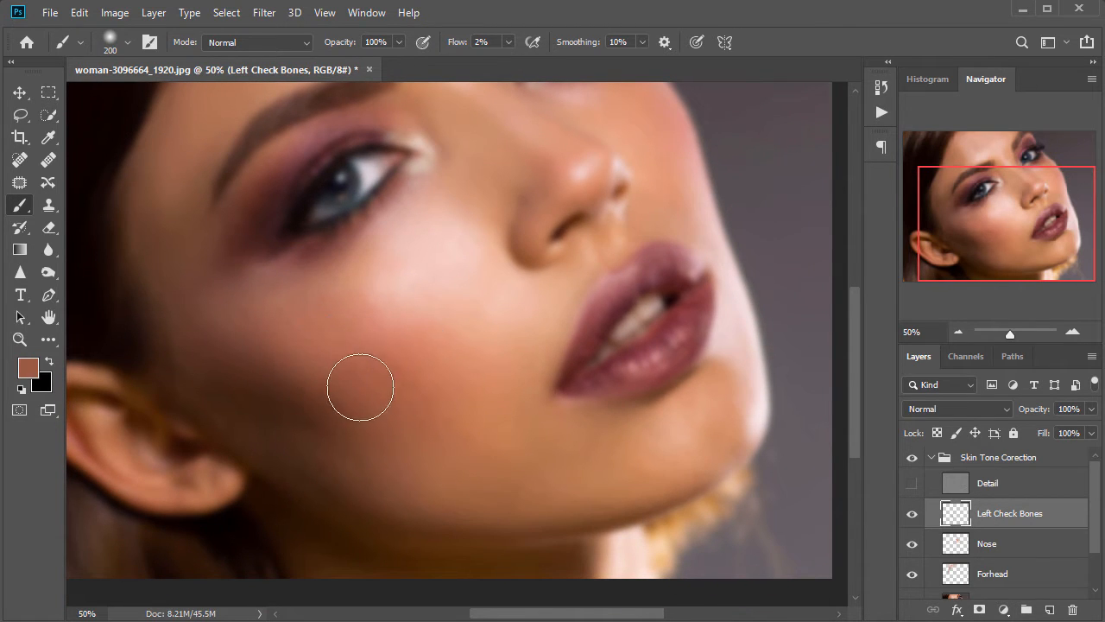
Blend the lower part of the near cheek towards the jaw with sampled skin tones.
alt+click(336, 403)
alt+click(437, 438)
drag(372, 378, 412, 375)
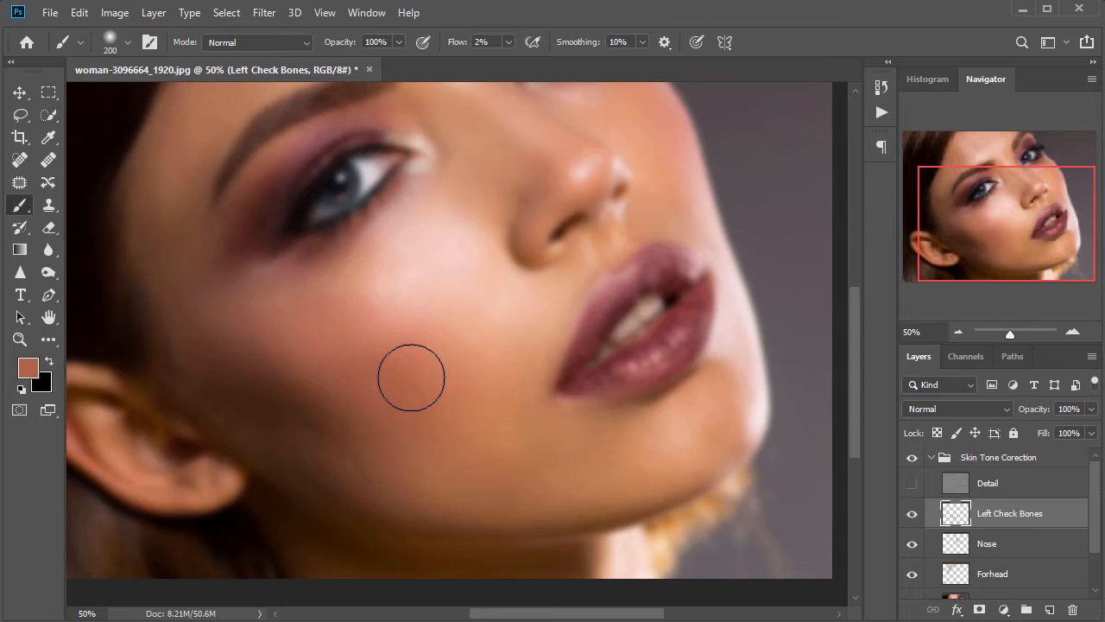
alt+click(357, 474)
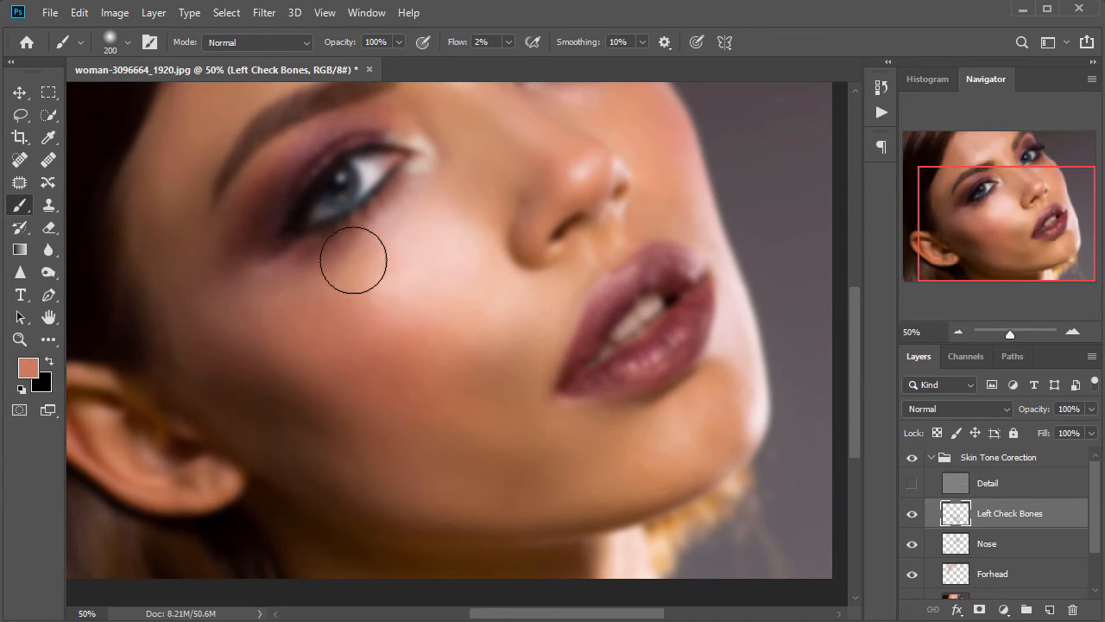
Blend the cheek highlight below the near eye into the blush with sampled tones, reducing the brush to 150 px.
alt+click(420, 234)
alt+click(406, 302)
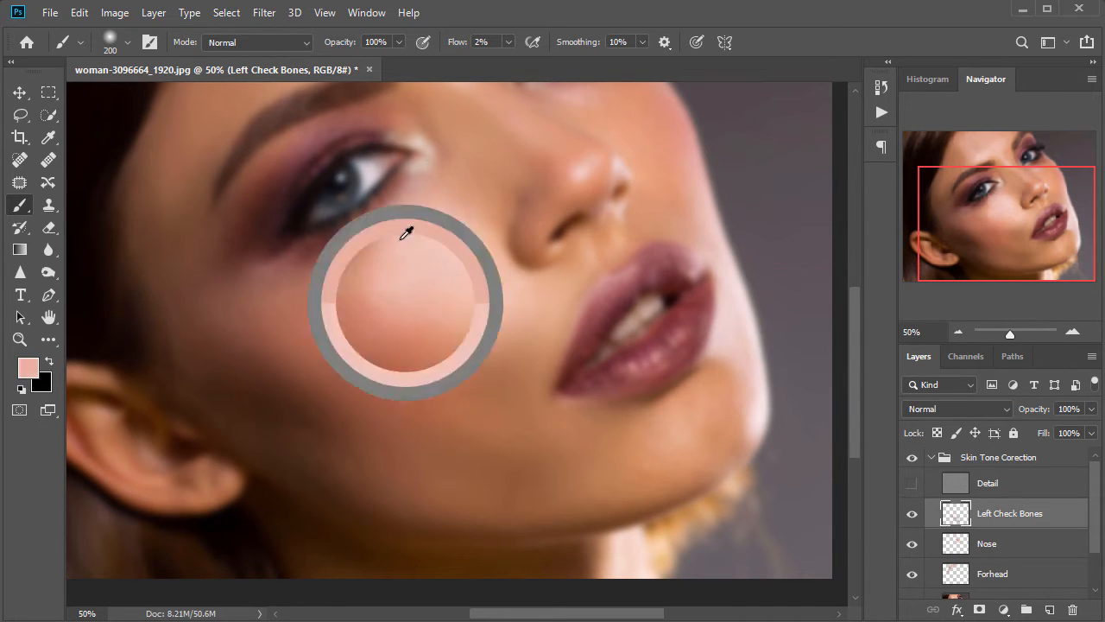
key(bracketleft)
key(bracketleft)
alt+click(450, 350)
alt+click(354, 292)
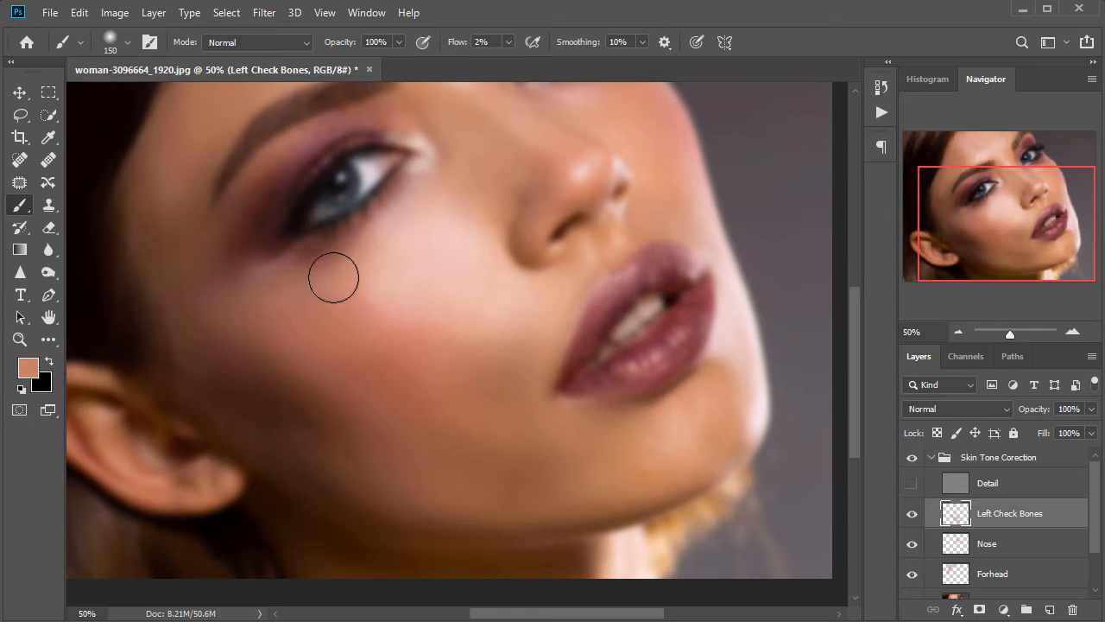
Blend the near cheek highlight and the skin beside the mouth with sampled tones, reducing the brush to 90 px.
alt+click(385, 241)
key(bracketleft)
key(bracketleft)
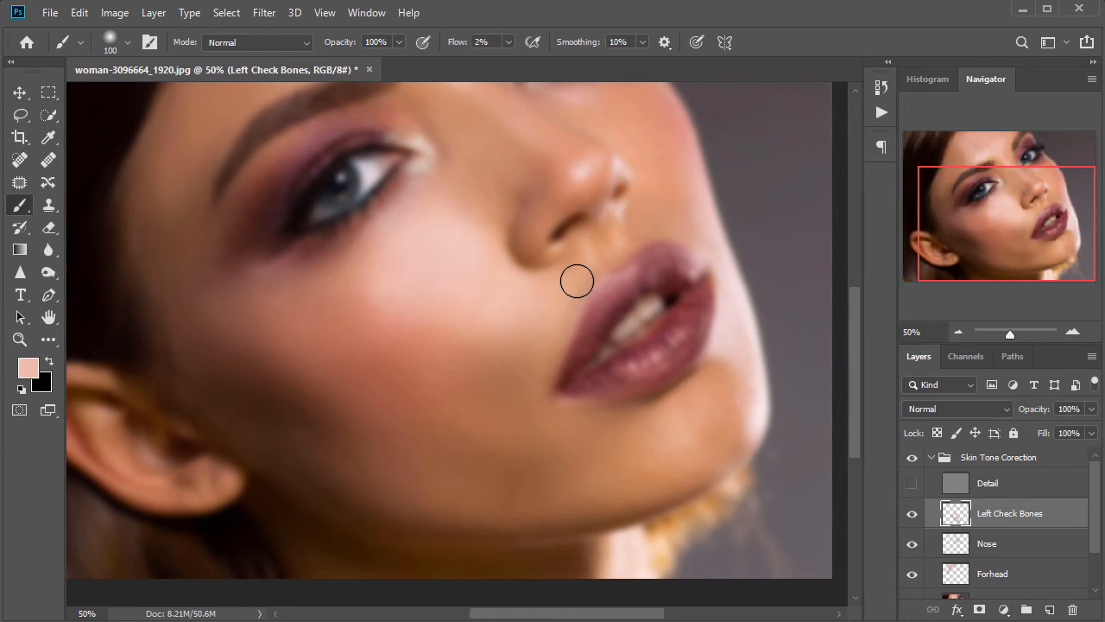
key(bracketleft)
alt+click(576, 282)
alt+click(548, 366)
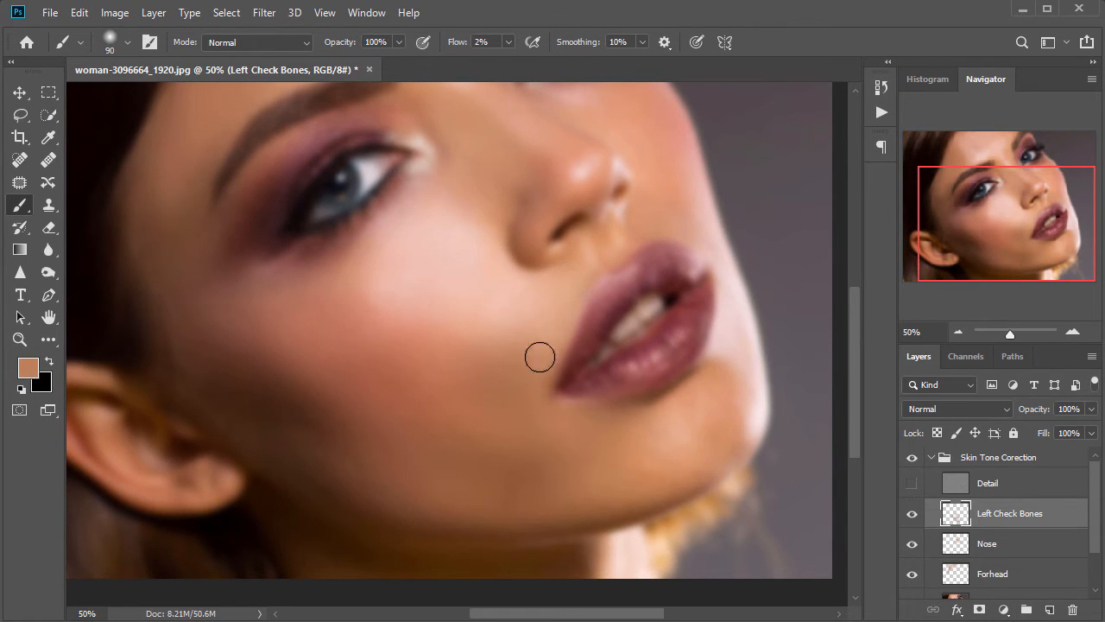
Enlarge the brush to 125 px and even out the lower cheek near the mouth corner with sampled skin tones.
alt+click(518, 382)
key(bracketright)
key(bracketright)
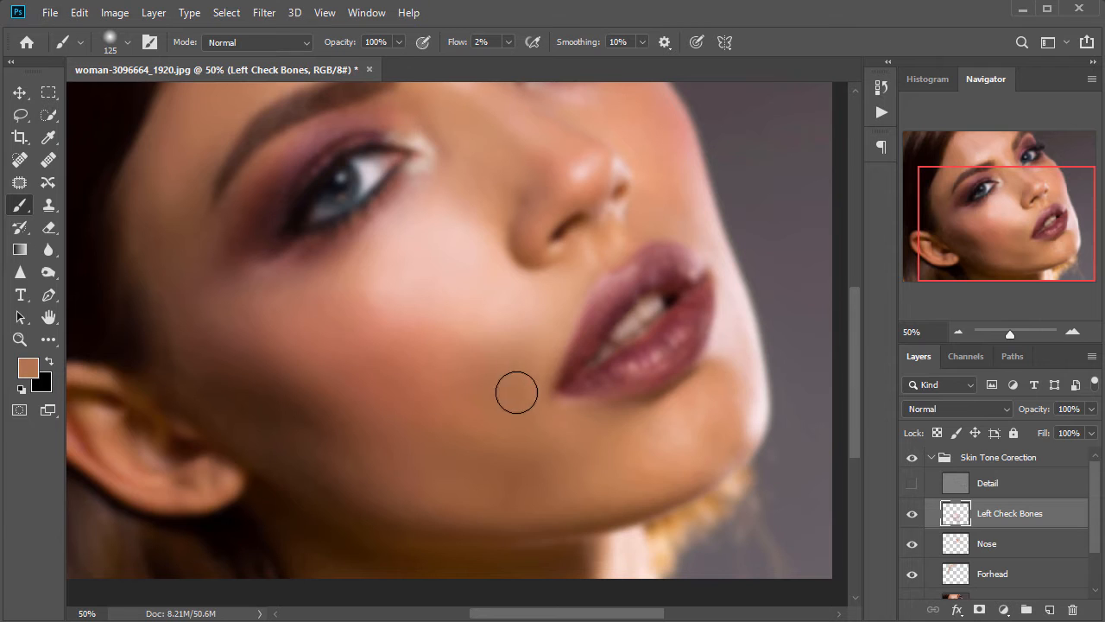
alt+click(525, 459)
alt+click(502, 442)
alt+click(484, 362)
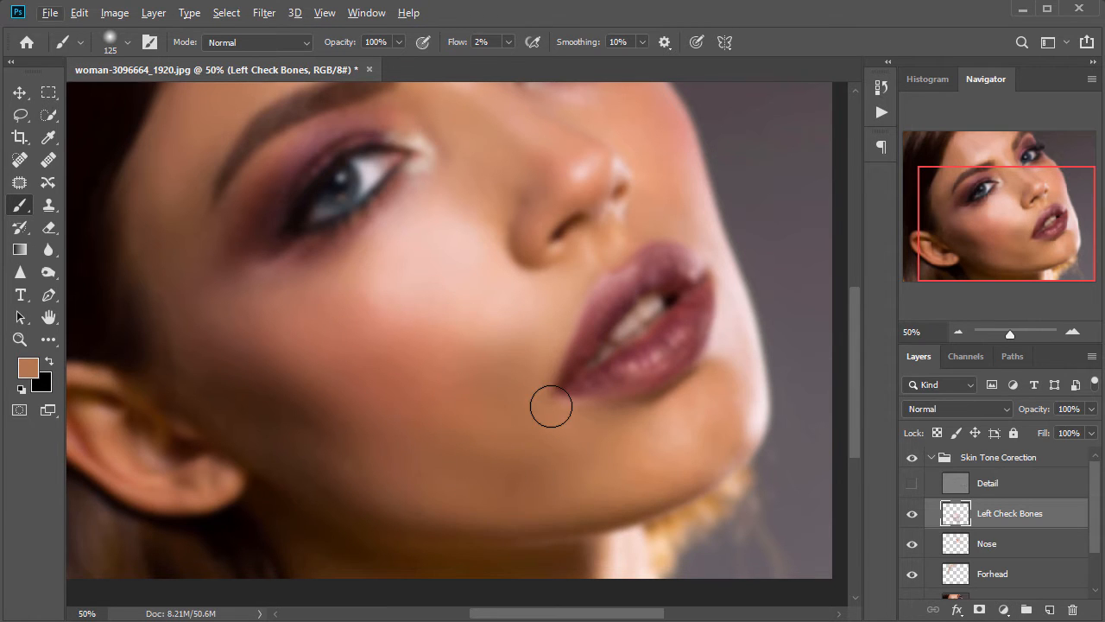
Enlarge the brush to 175 px and blend the broad transitions across the near cheek and jaw with sampled tones.
key(ctrl+minus)
key(bracketright)
key(bracketright)
alt+click(418, 378)
alt+click(402, 421)
alt+click(465, 341)
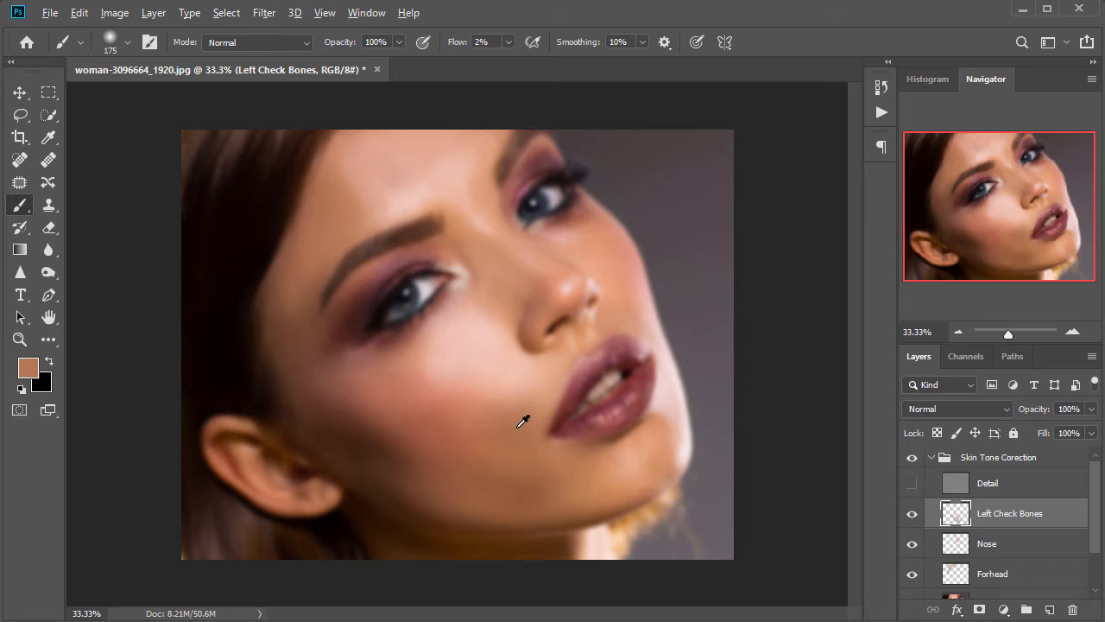
alt+click(528, 504)
Show the Detail layer, compare the face with and without Left Check Bones, and hide Detail again.
click(911, 482)
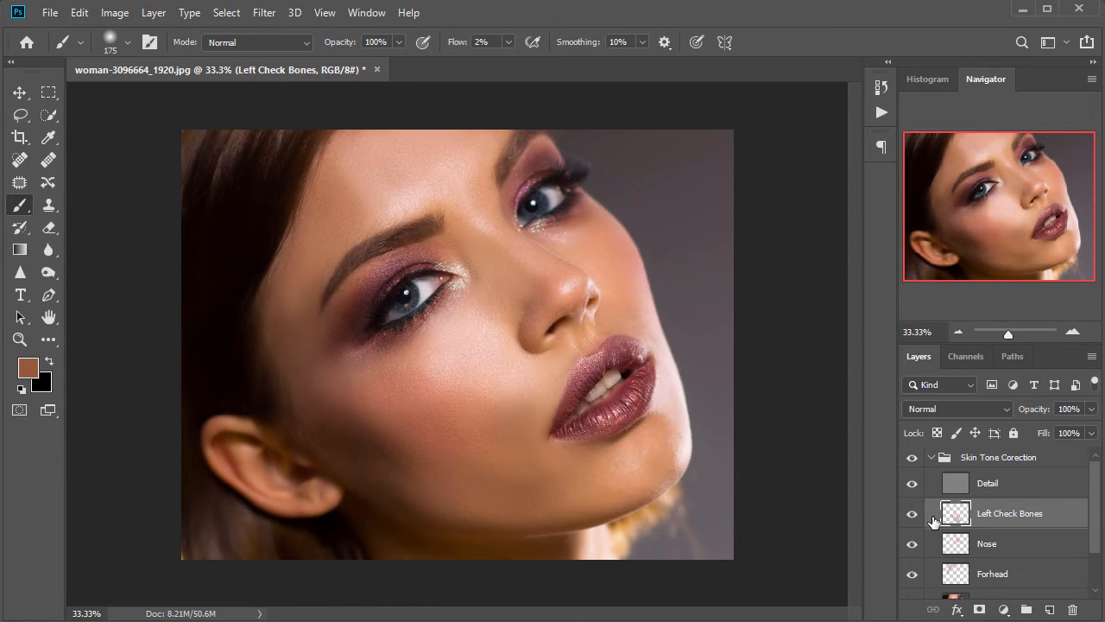
click(911, 515)
click(912, 518)
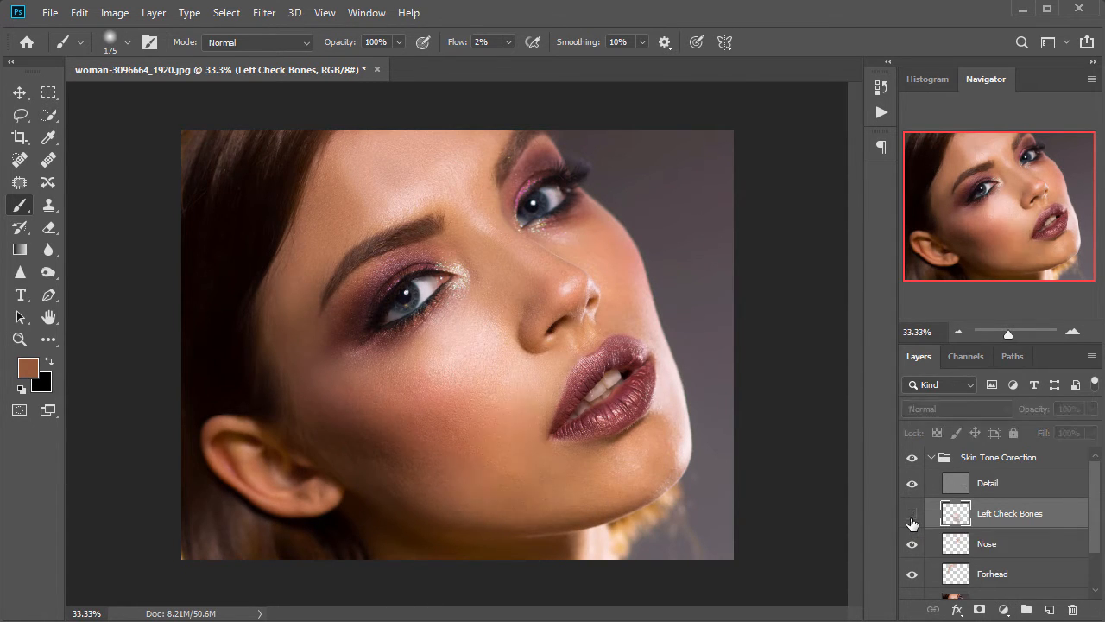
click(911, 518)
click(912, 518)
click(912, 518)
click(912, 486)
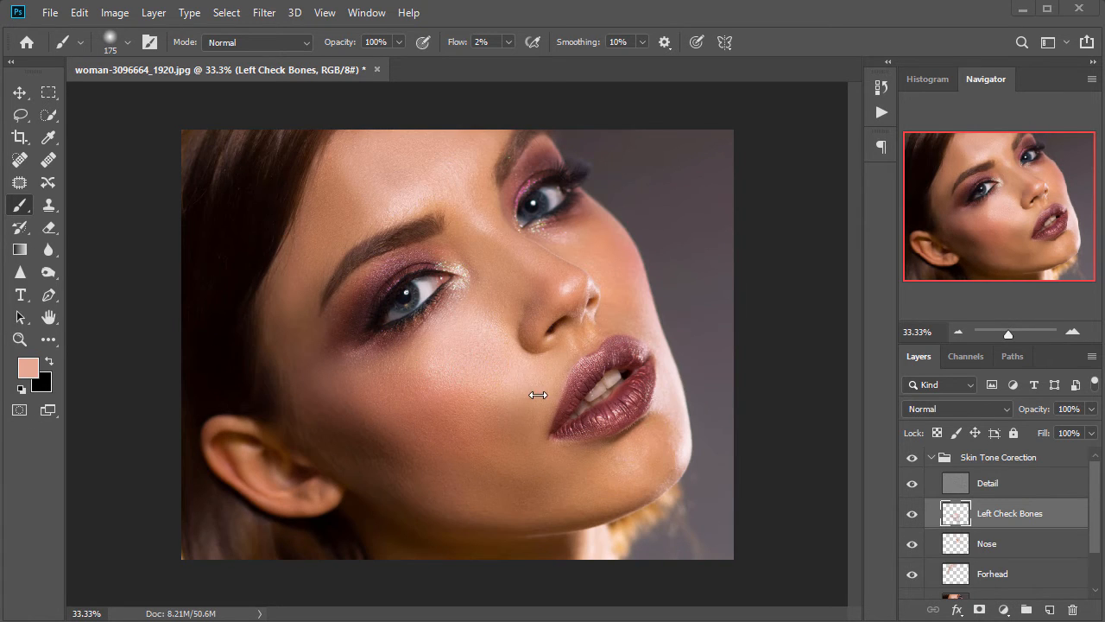
Reduce the brush to 100 px and smooth the chin, lower cheek and skin beside the lips with sampled tones.
key(ctrl+plus)
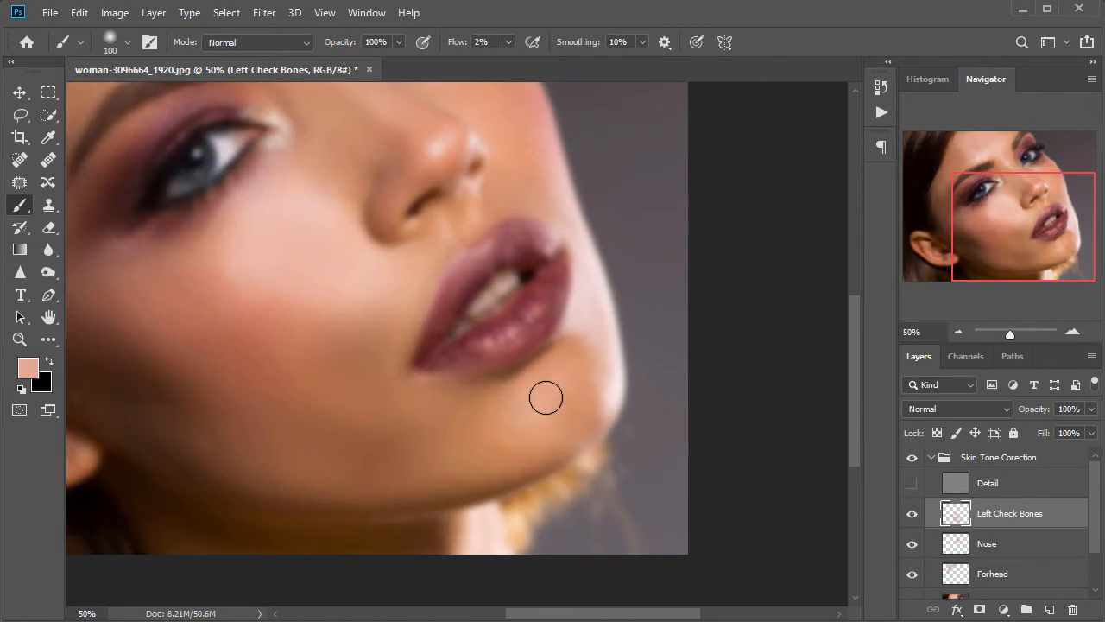
alt+click(516, 444)
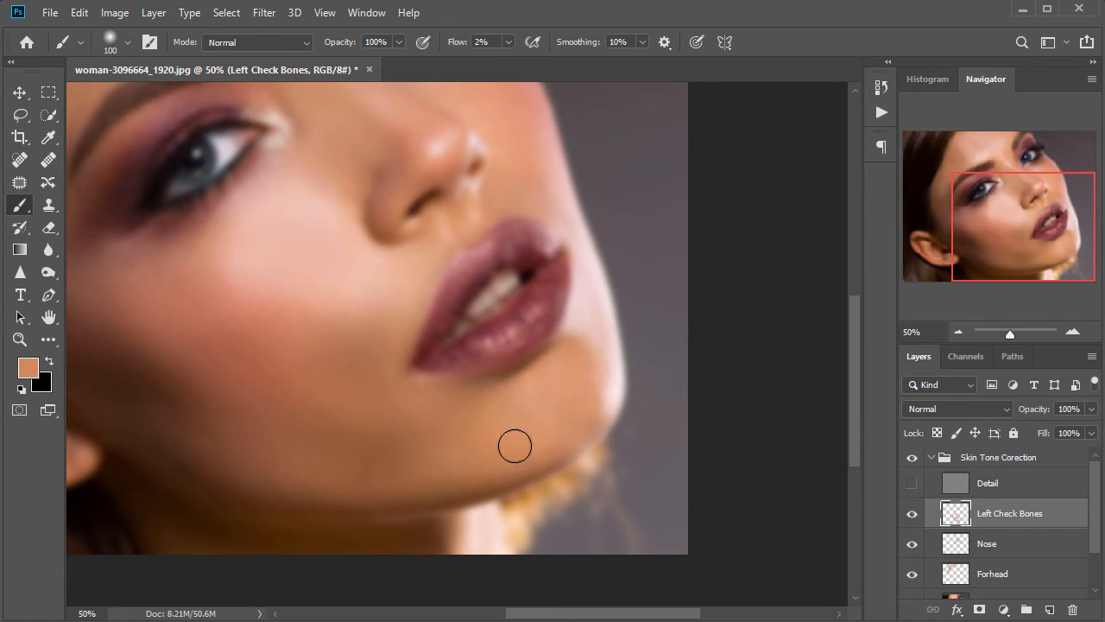
alt+click(518, 447)
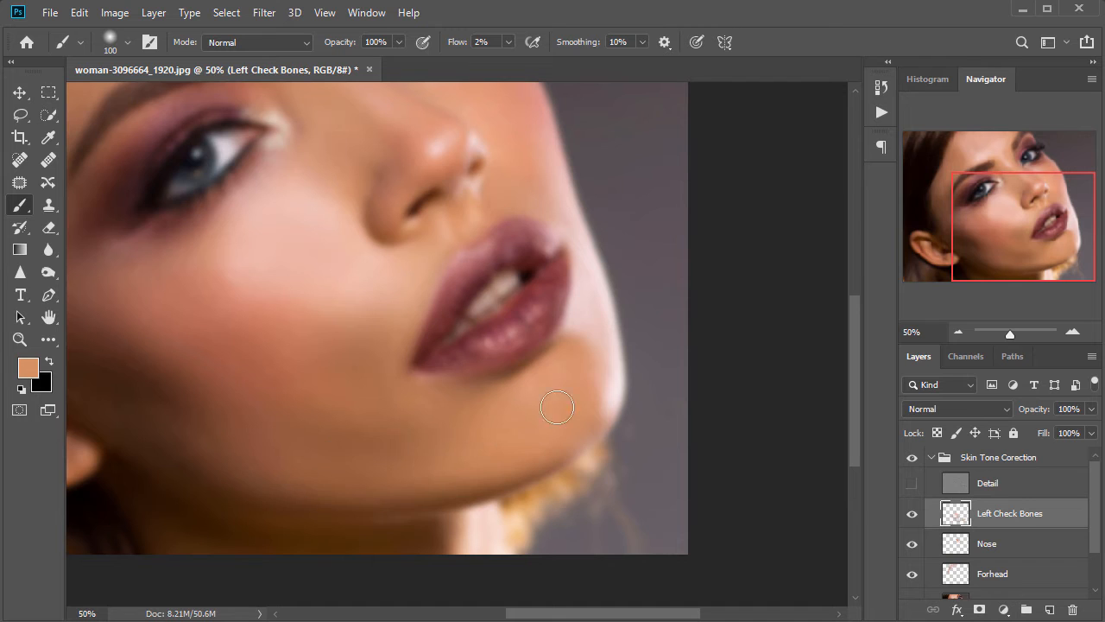
alt+click(357, 393)
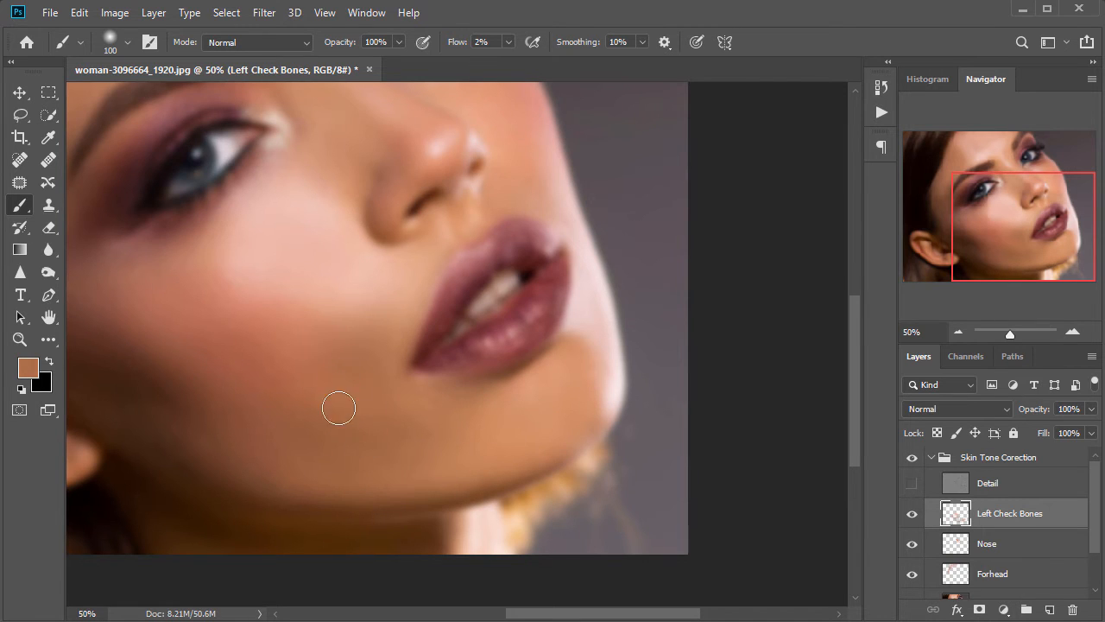
alt+click(407, 302)
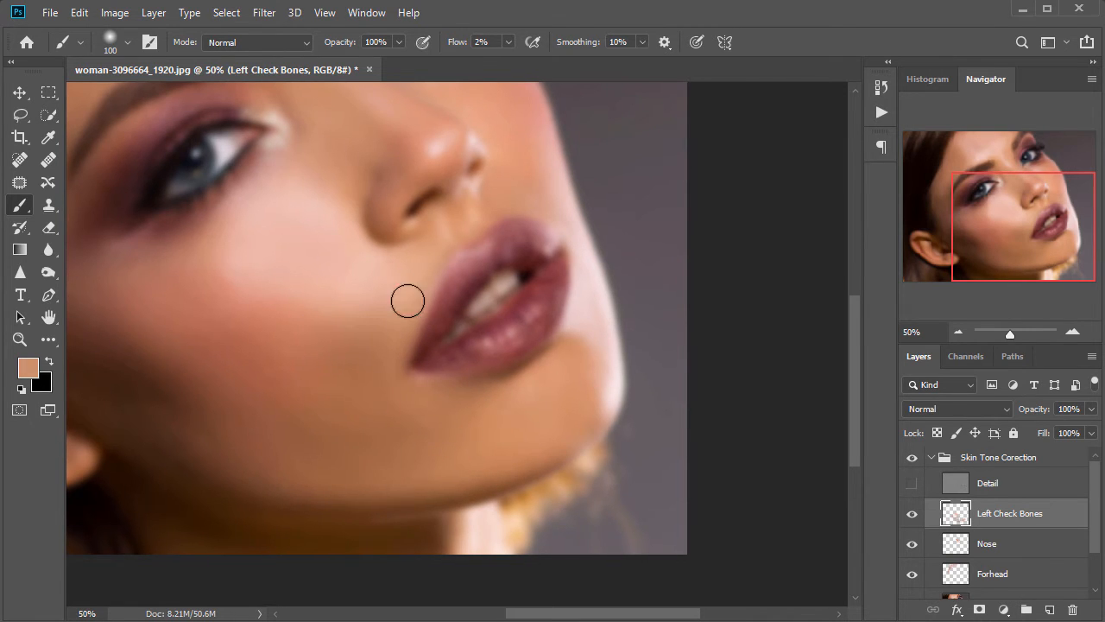
Sample the far cheek's skin tone and add a new layer named Righ C B above Left Check Bones.
drag(527, 257, 476, 375)
alt+click(502, 304)
click(1050, 609)
double_click(1004, 518)
text(Righ)
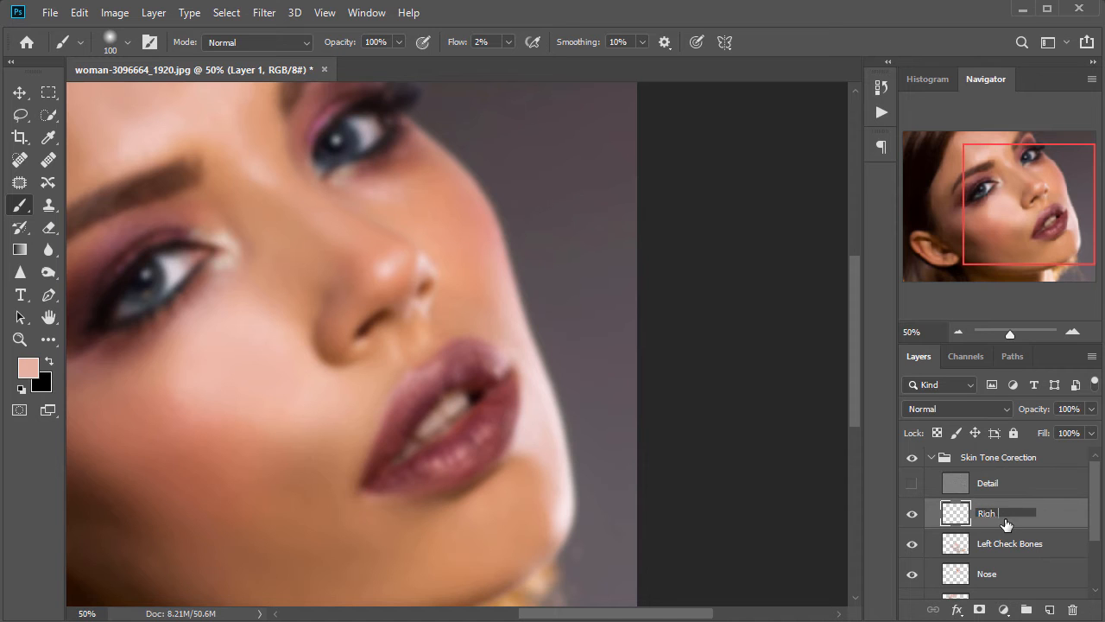
text( C B)
key(Return)
Paint a sampled skin tone over the far cheek beside the nose on Righ C B, reducing the brush to 60 px.
scroll(423, 353, up, 3)
alt+click(463, 344)
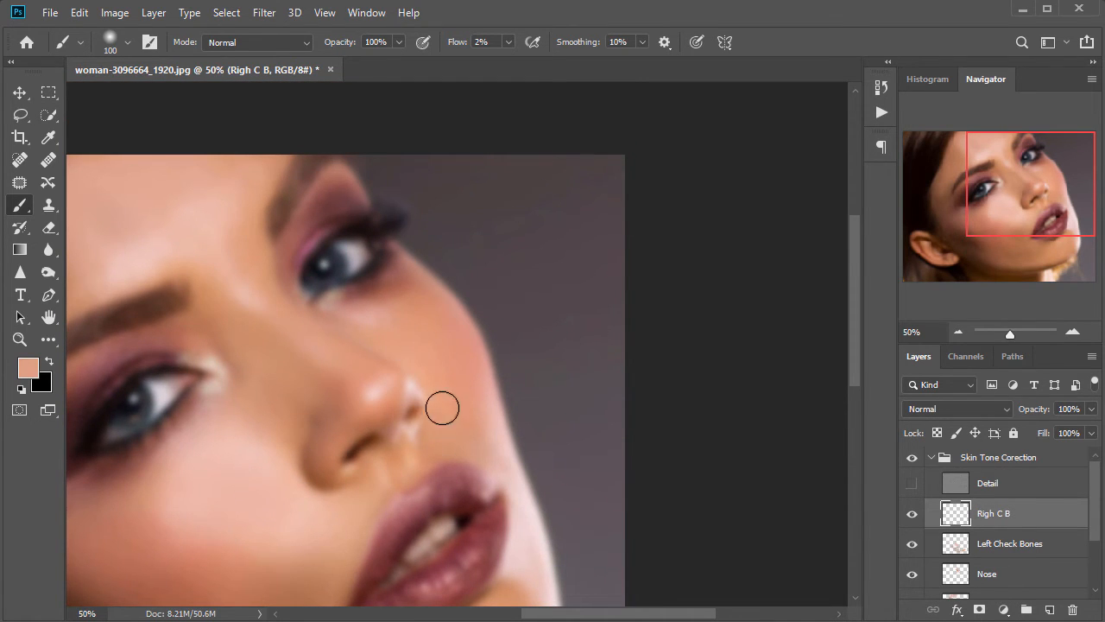
key(bracketleft)
key(bracketleft)
key(bracketleft)
key(bracketleft)
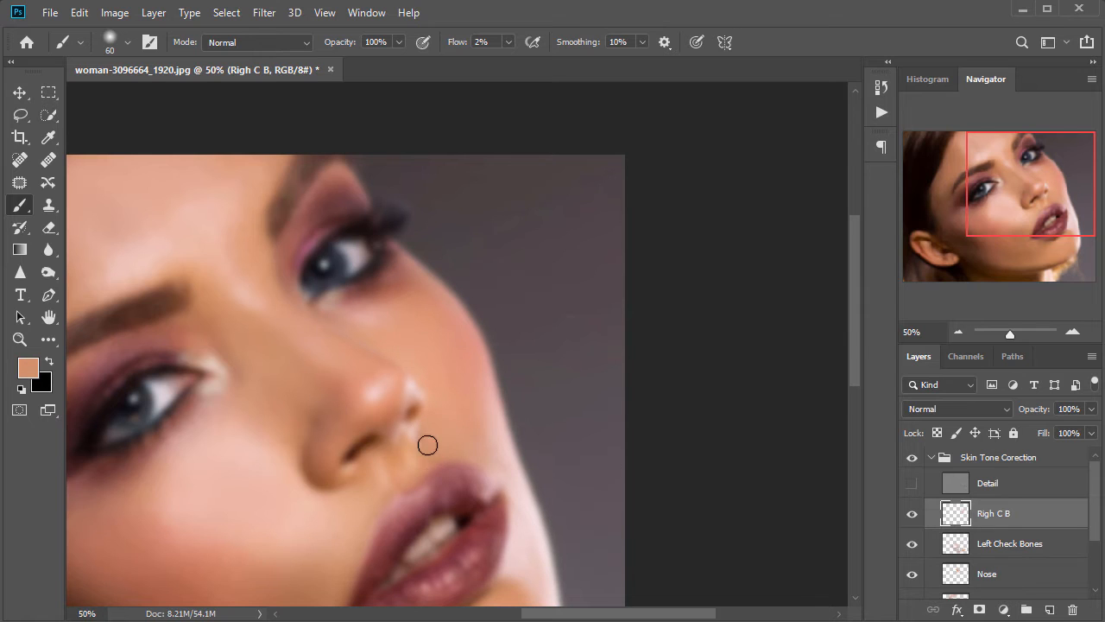
Blend the area above the lip and the far cheek with sampled tones, enlarging the brush to 150 px.
alt+click(377, 489)
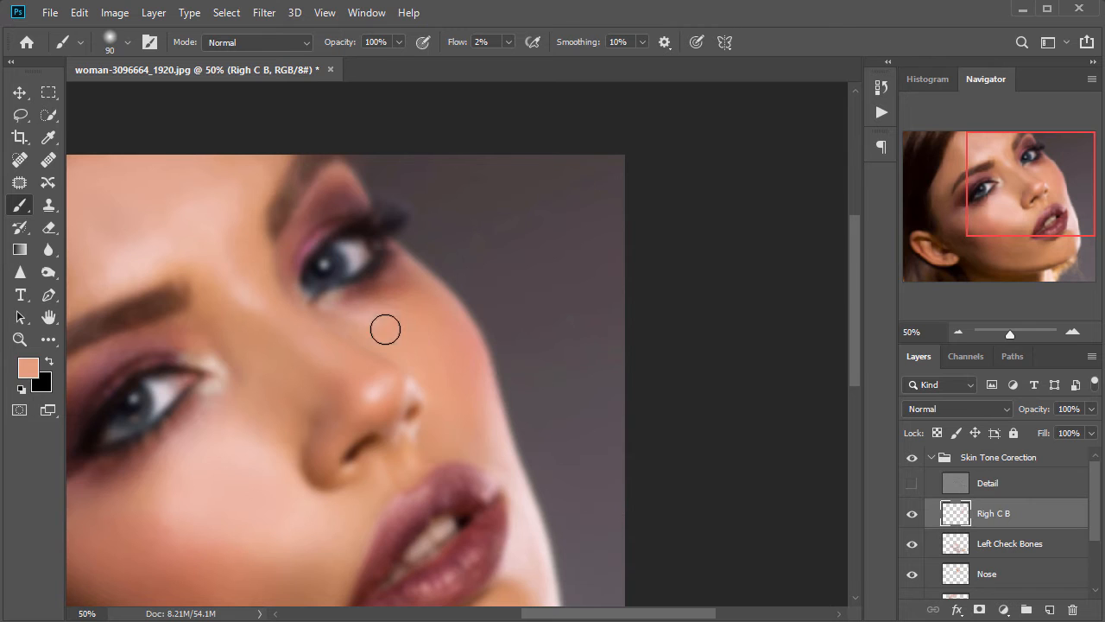
key(bracketright)
key(bracketright)
key(bracketright)
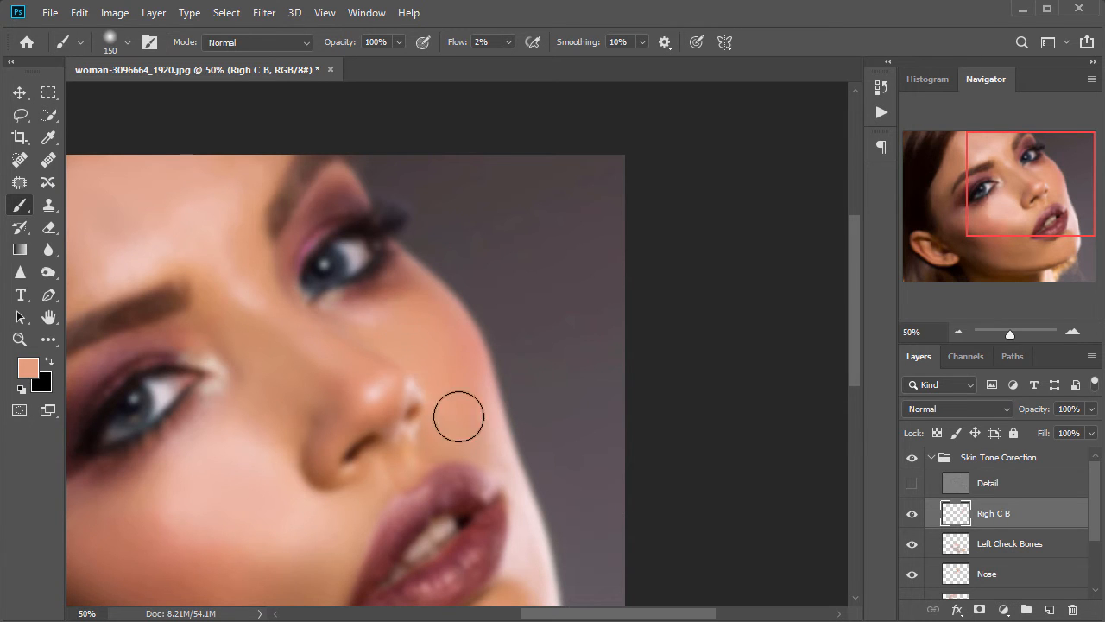
Make the Detail layer visible again and collapse the Skin Tone Corection group.
key(ctrl+minus)
click(912, 483)
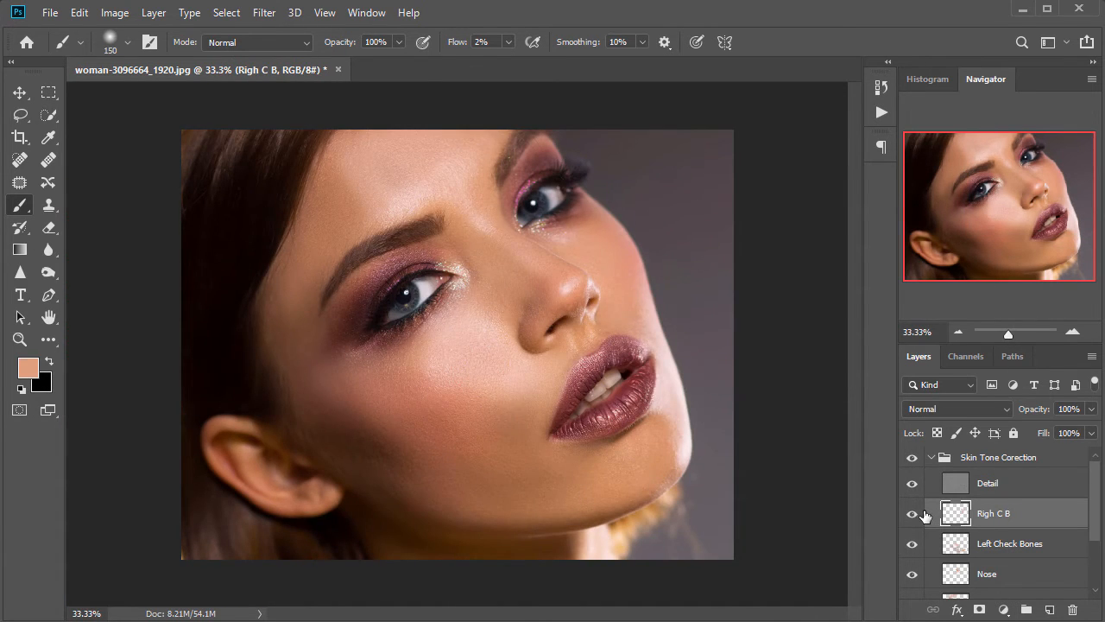
key(ctrl+minus)
click(931, 460)
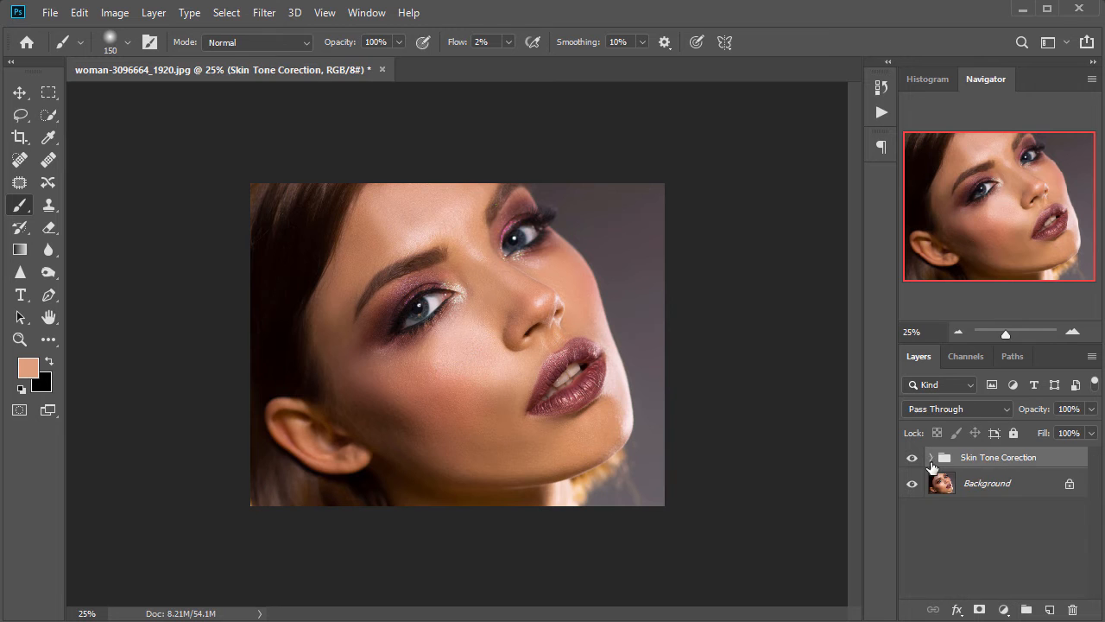
Rename the Skin Tone Corection group as Skin Color Corect.
double_click(1001, 461)
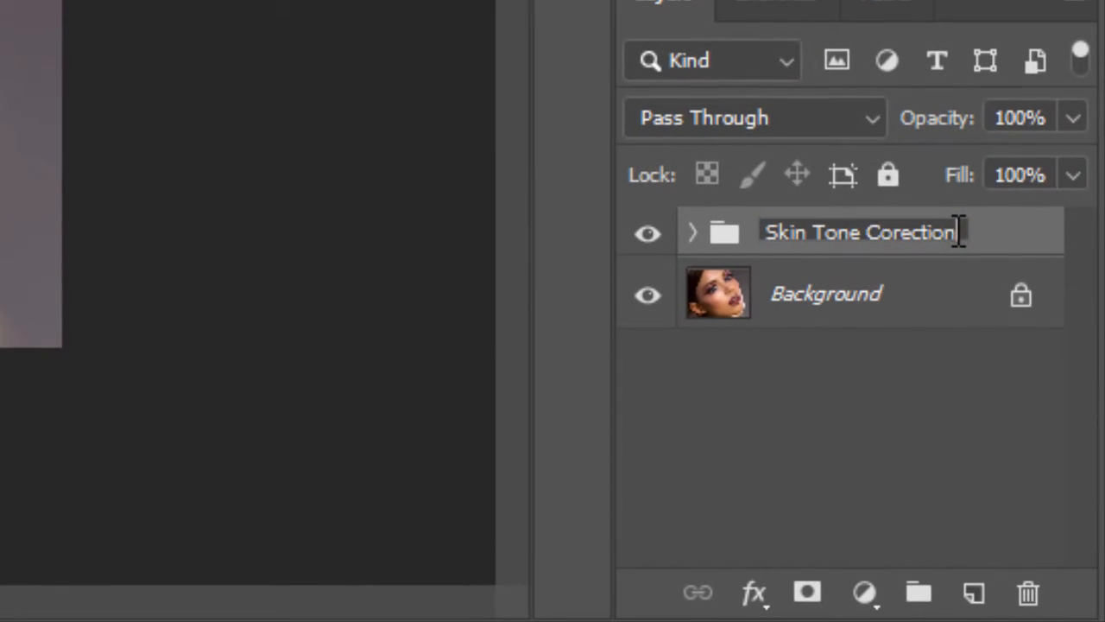
double_click(1043, 456)
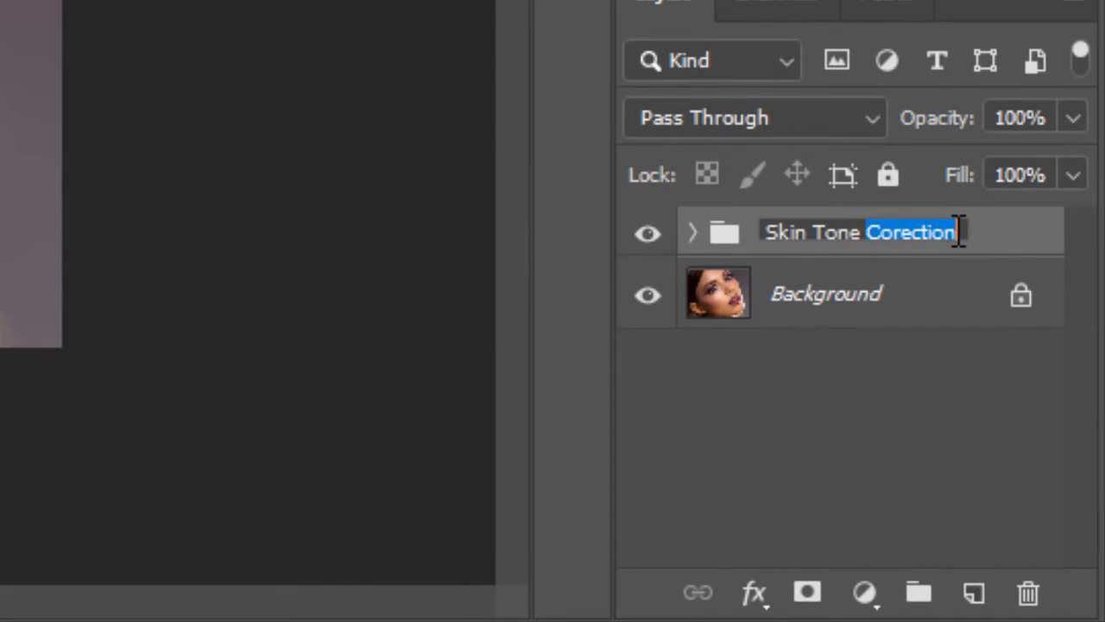
click(961, 234)
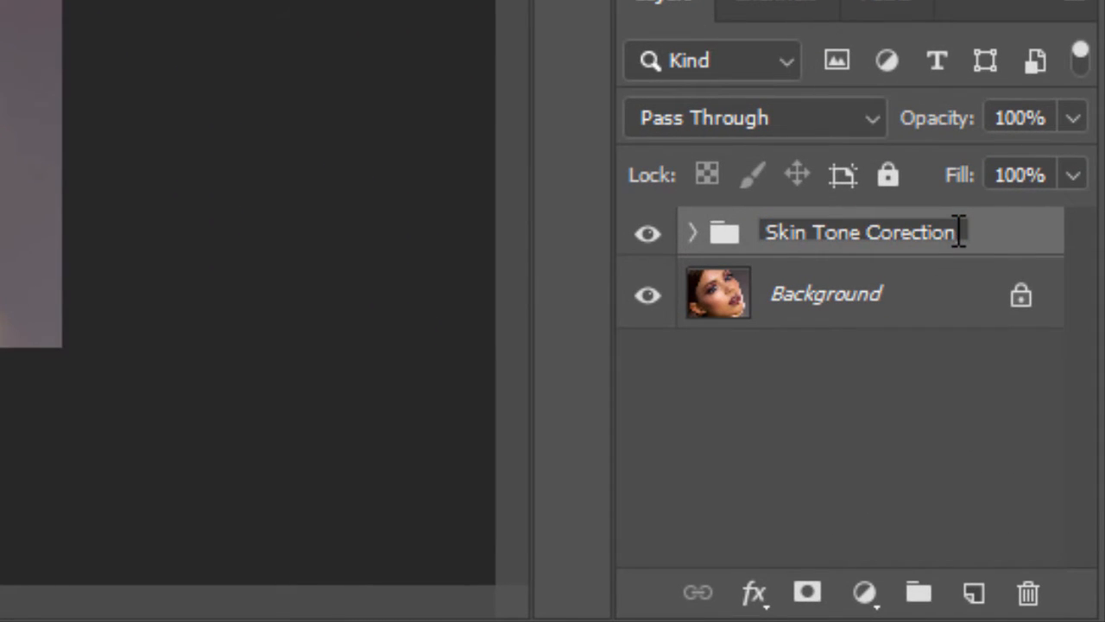
key(BackSpace)
key(BackSpace)
key(BackSpace)
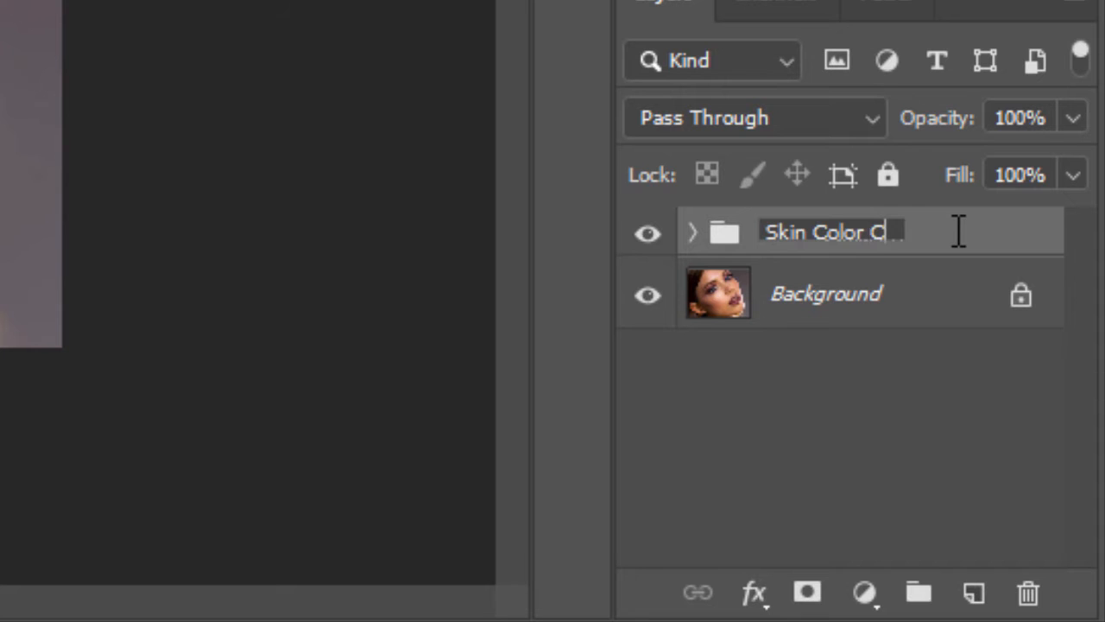
text(rect)
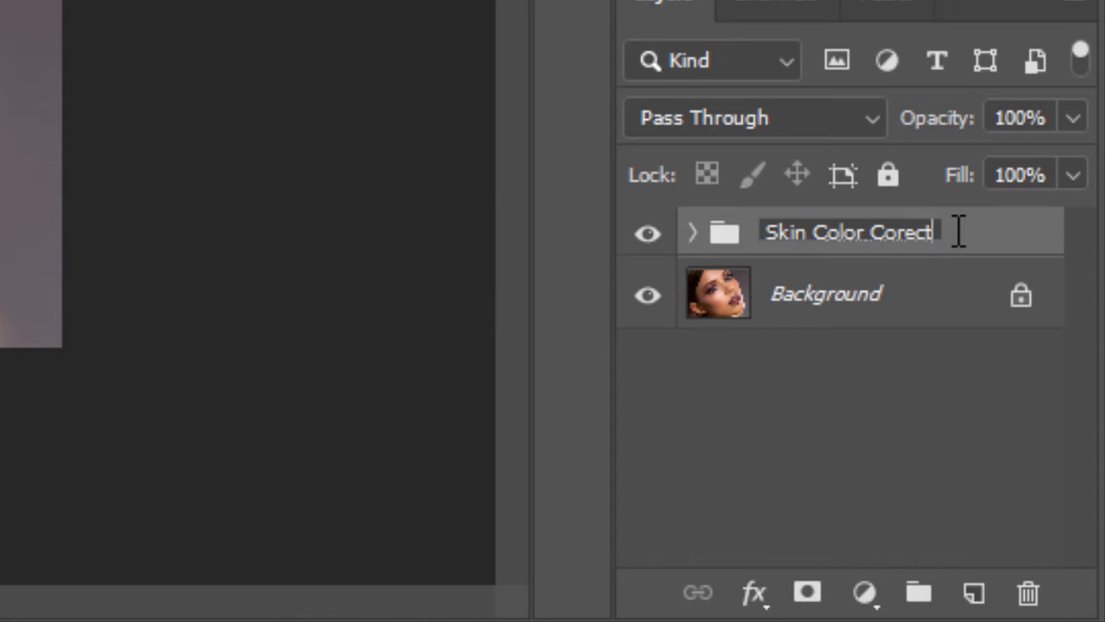
key(Return)
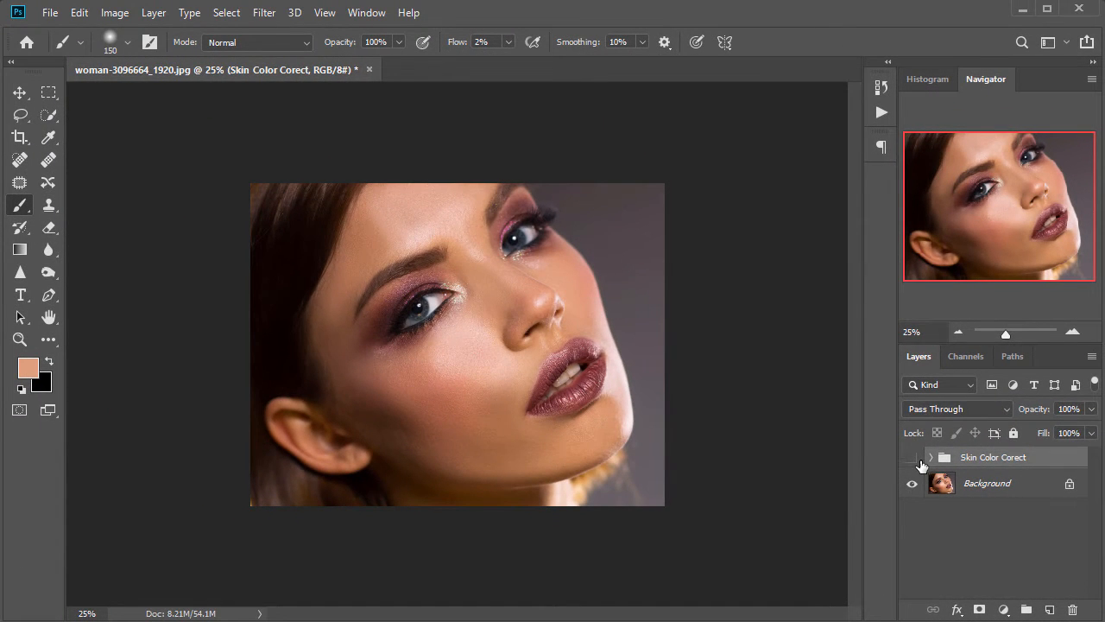
Compare the portrait before and after by switching the Skin Color Corect group's visibility off and on.
click(919, 461)
click(919, 461)
click(919, 461)
click(920, 460)
click(920, 461)
click(919, 461)
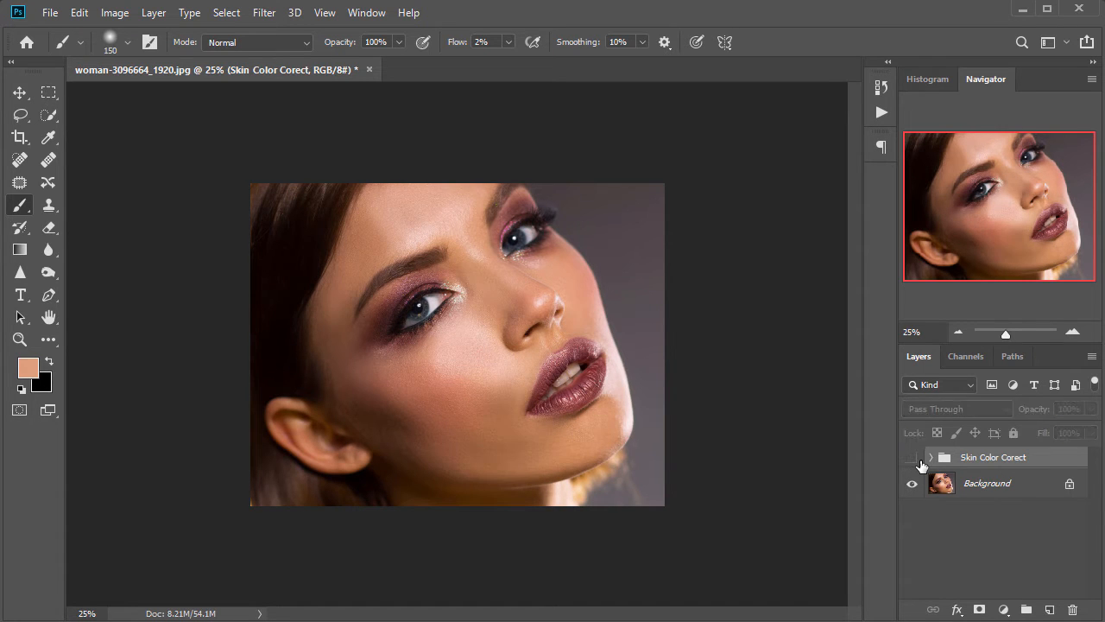
click(919, 461)
key(ctrl+plus)
key(ctrl+plus)
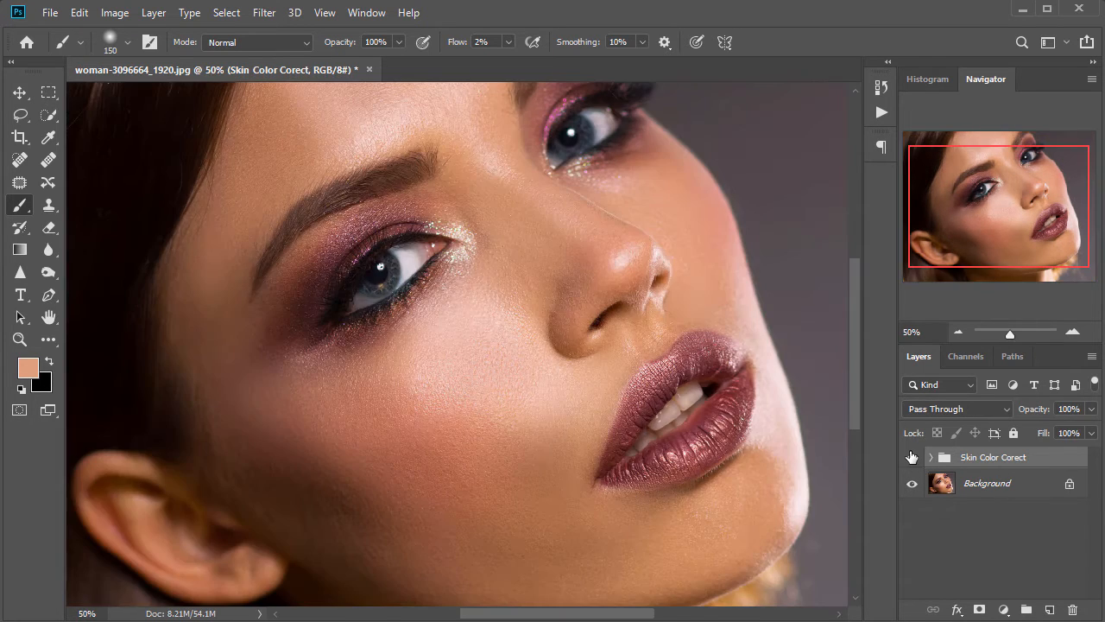
Merge the Skin Color Corect group with the Background layer.
key(ctrl+minus)
click(983, 493)
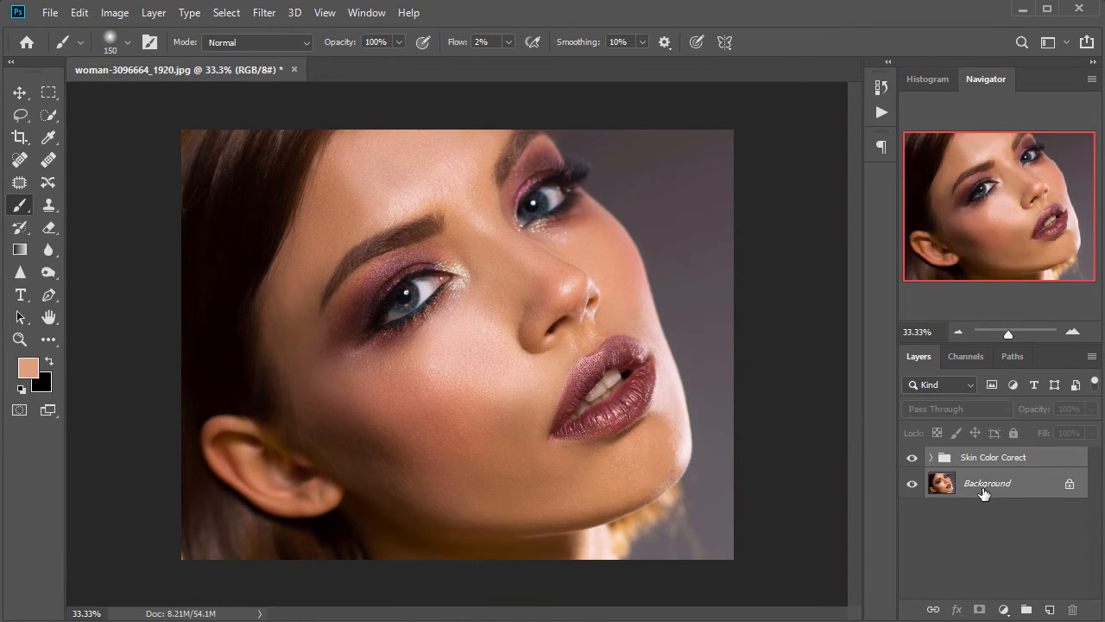
key(ctrl+e)
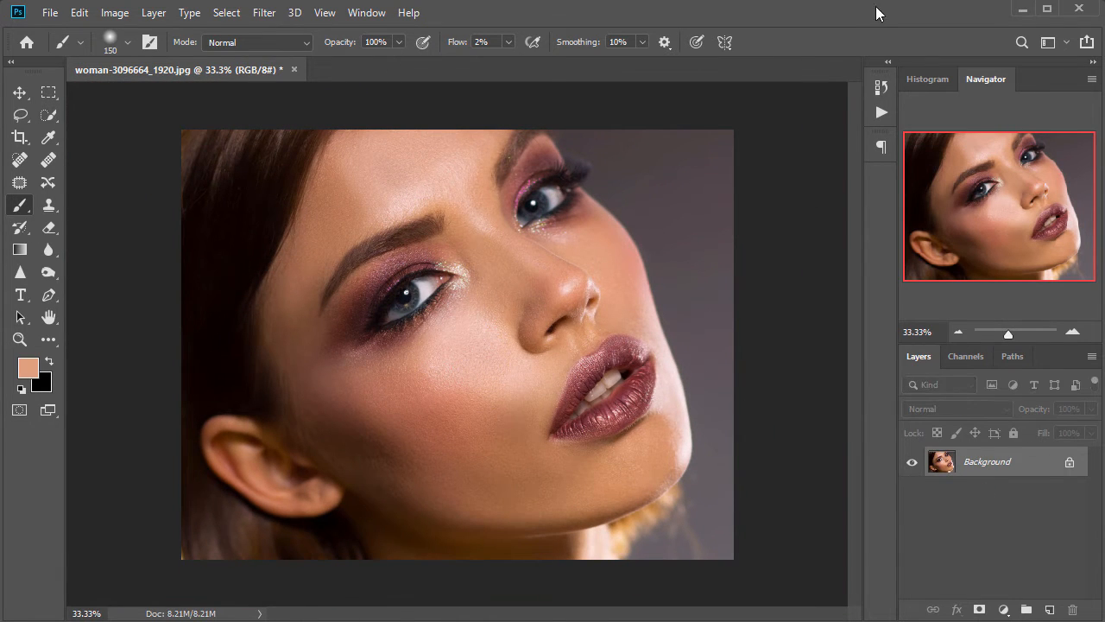
Run the Frequency Separation action on the merged Background layer.
click(888, 64)
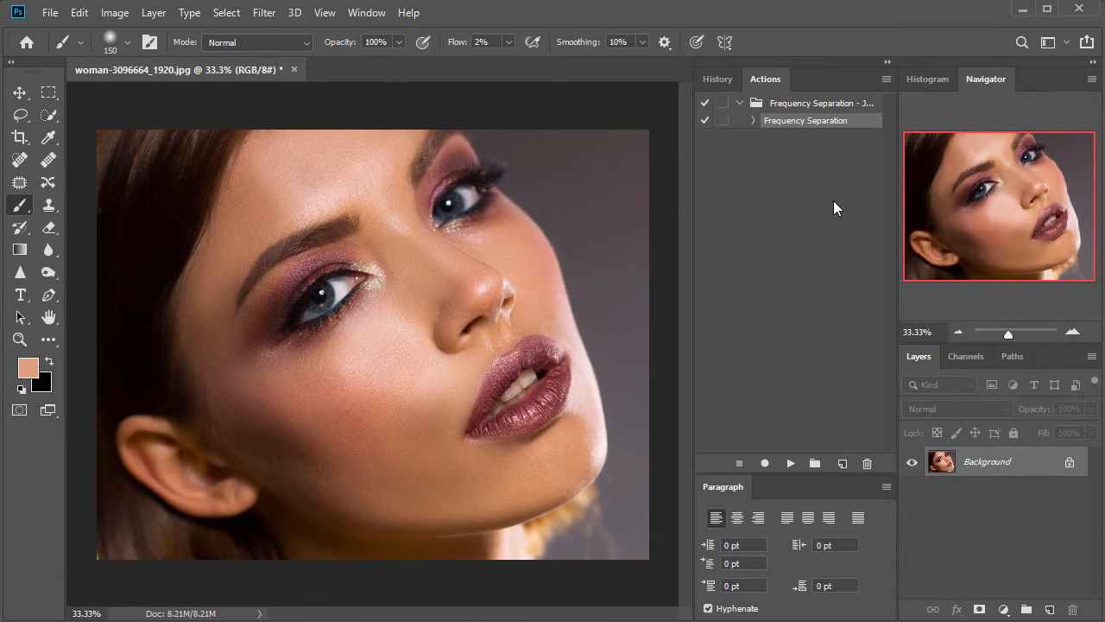
click(790, 466)
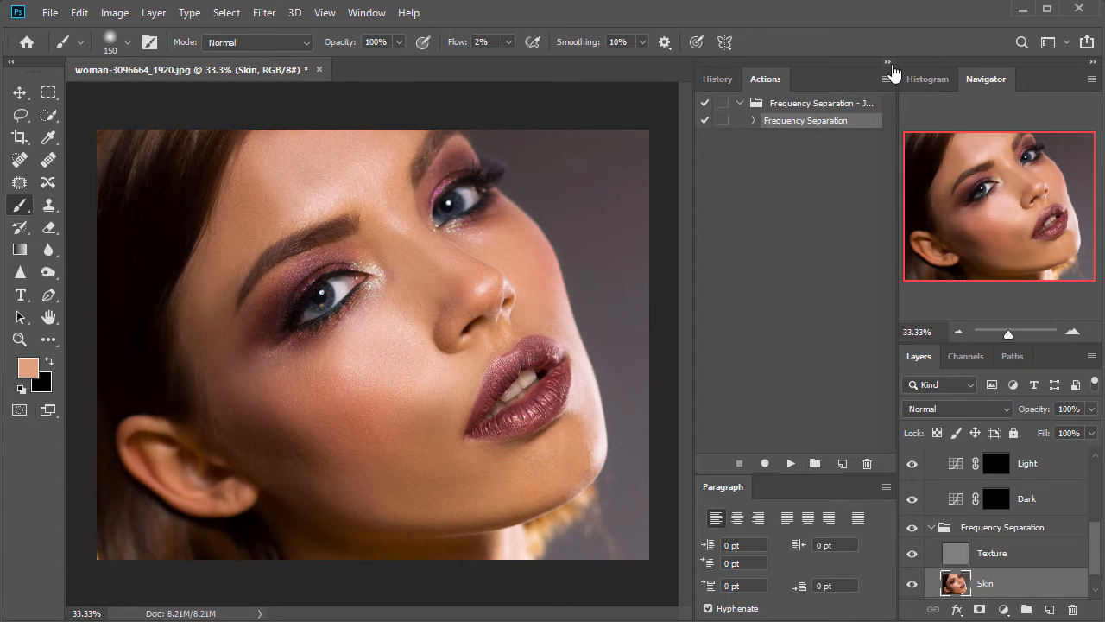
click(888, 63)
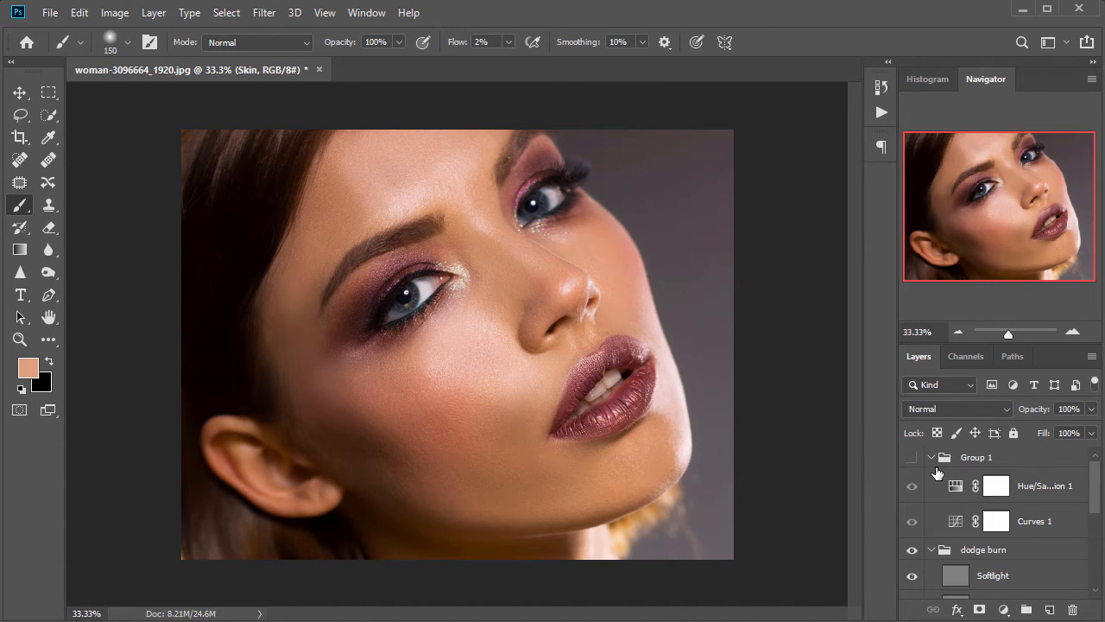
Make the Group 1 adjustment group visible to show the portrait in black and white, and locate the Skin layer.
click(913, 458)
click(912, 458)
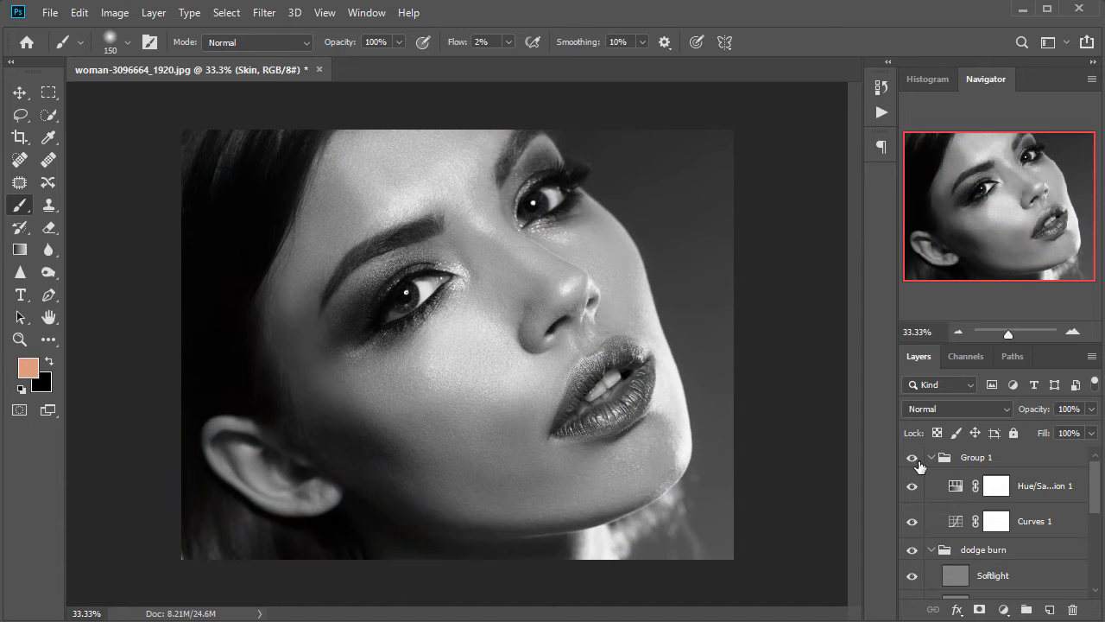
scroll(987, 527, down, 5)
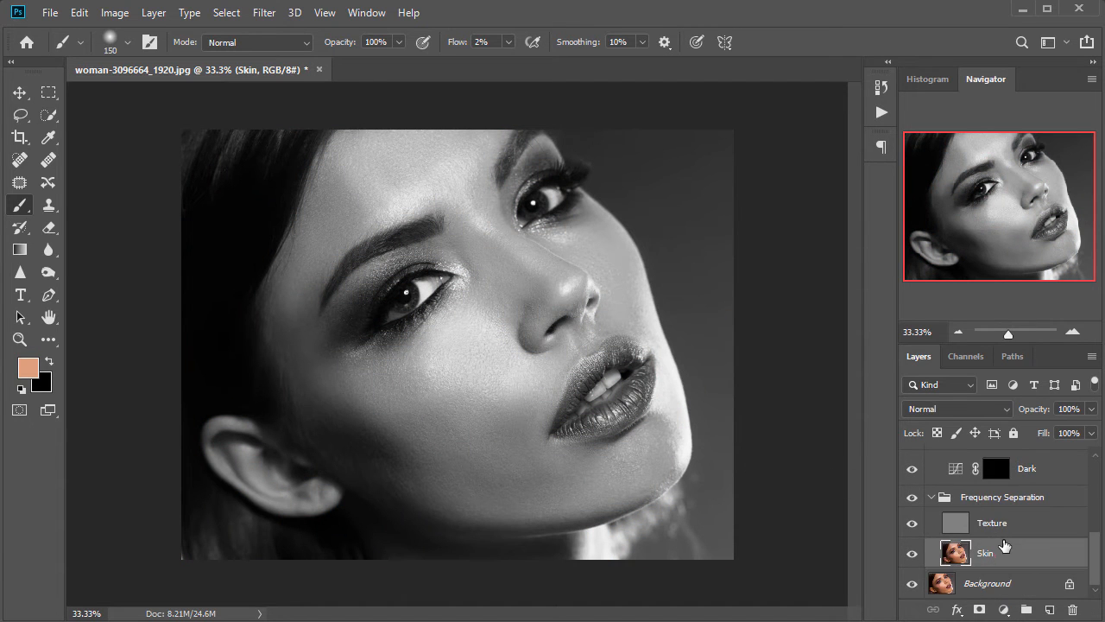
Lasso the near temple and forehead edge around the outer eyebrow on the Skin layer, and hide Group 1.
click(20, 115)
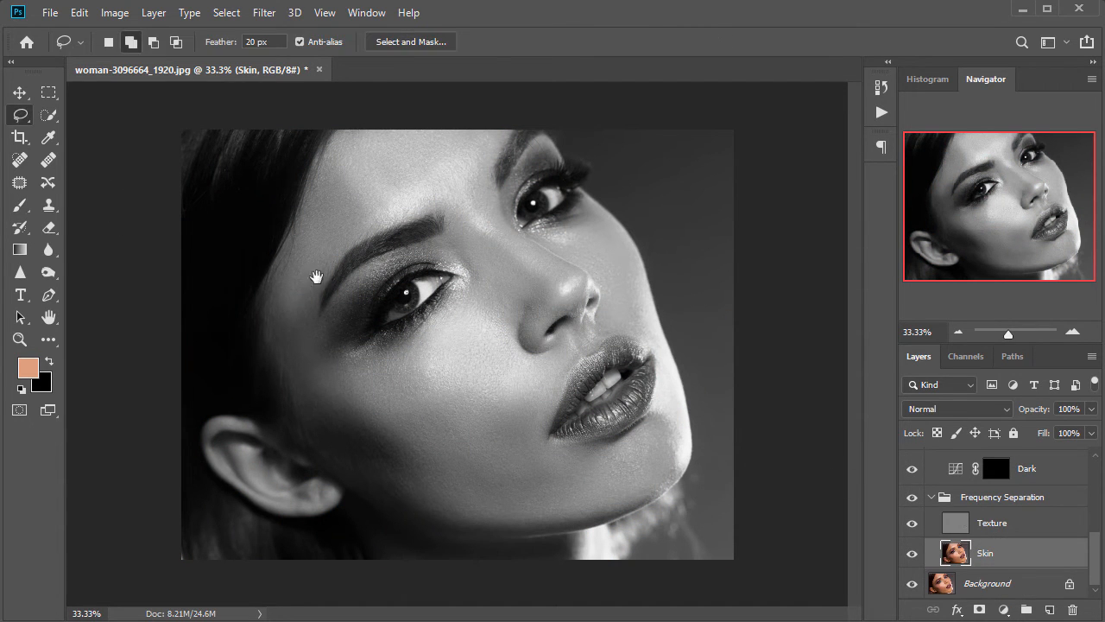
scroll(410, 155, up, 1)
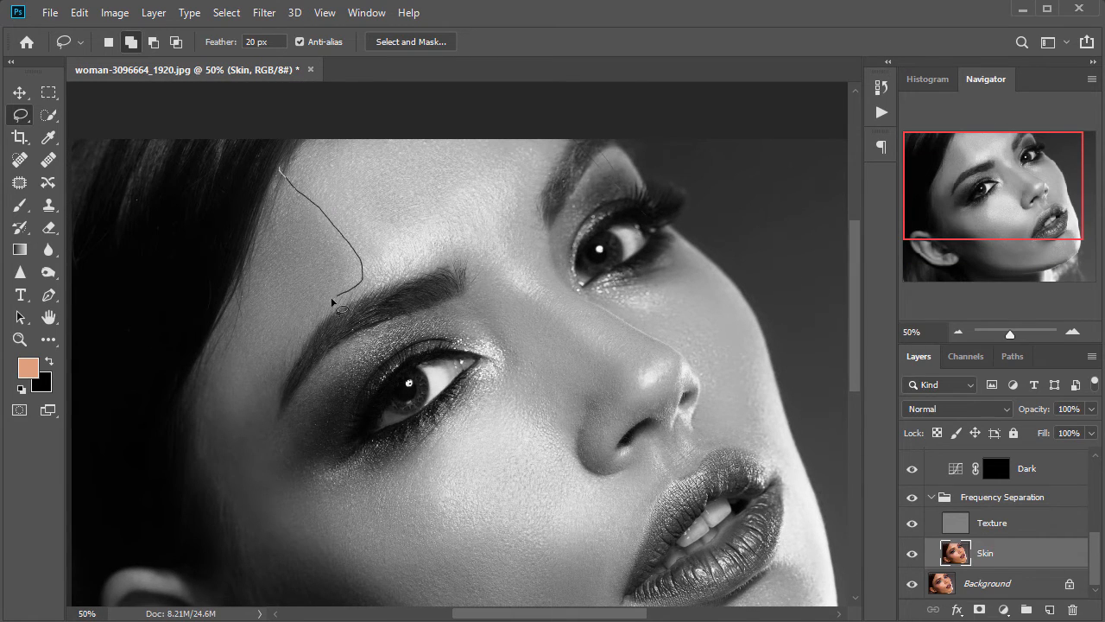
mouse_move(289, 486)
mouse_down()
mouse_move(204, 430)
mouse_move(245, 265)
mouse_move(287, 191)
mouse_up()
scroll(993, 527, up, 5)
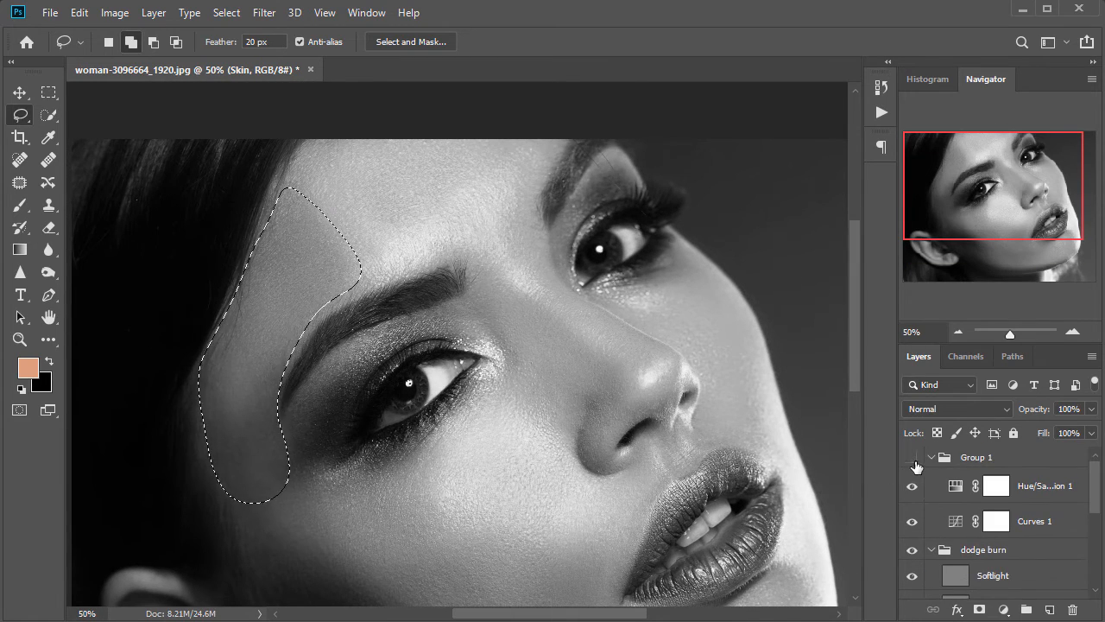
click(911, 457)
Apply a Gaussian Blur to the temple selection on the Skin layer and deselect it.
click(264, 12)
mouse_move(414, 208)
click(518, 274)
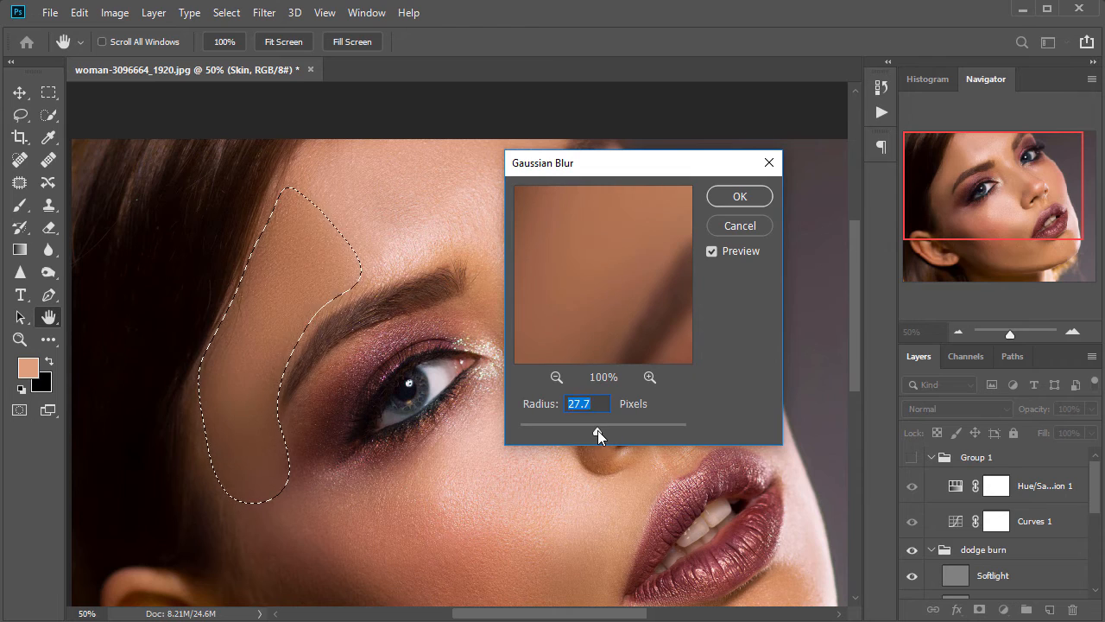
drag(589, 431, 593, 431)
click(740, 197)
key(ctrl+d)
Lasso the upper forehead, soften it with a Gaussian Blur of about 20.8 pixels, and deselect it.
drag(531, 345, 518, 328)
drag(279, 159, 307, 201)
mouse_move(401, 211)
mouse_down()
mouse_move(483, 106)
mouse_move(279, 153)
mouse_up()
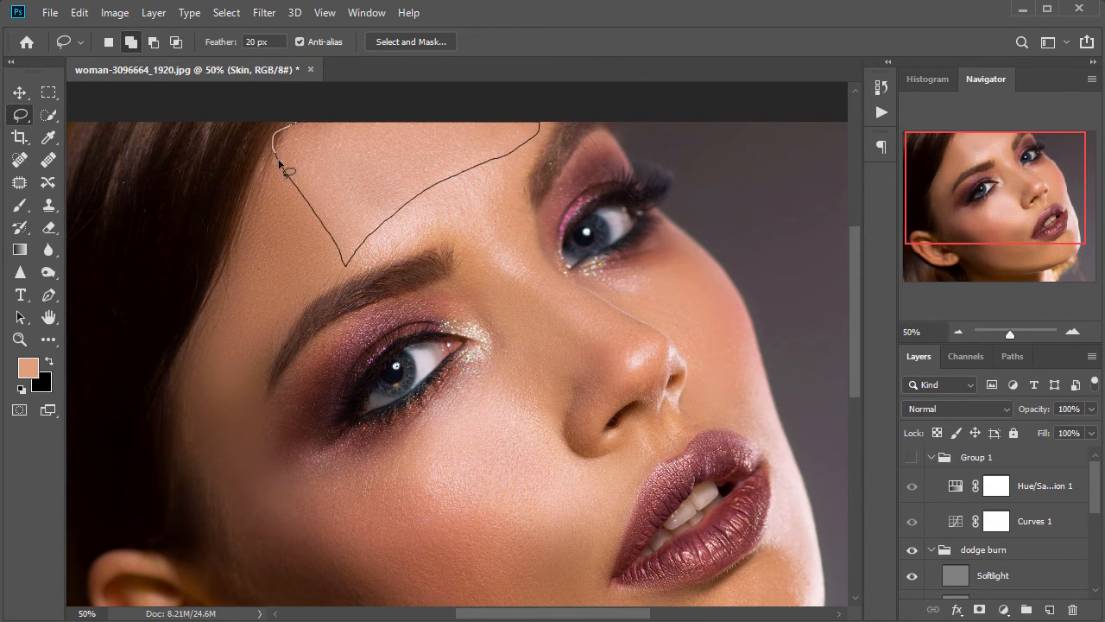
click(265, 13)
mouse_move(432, 208)
click(518, 274)
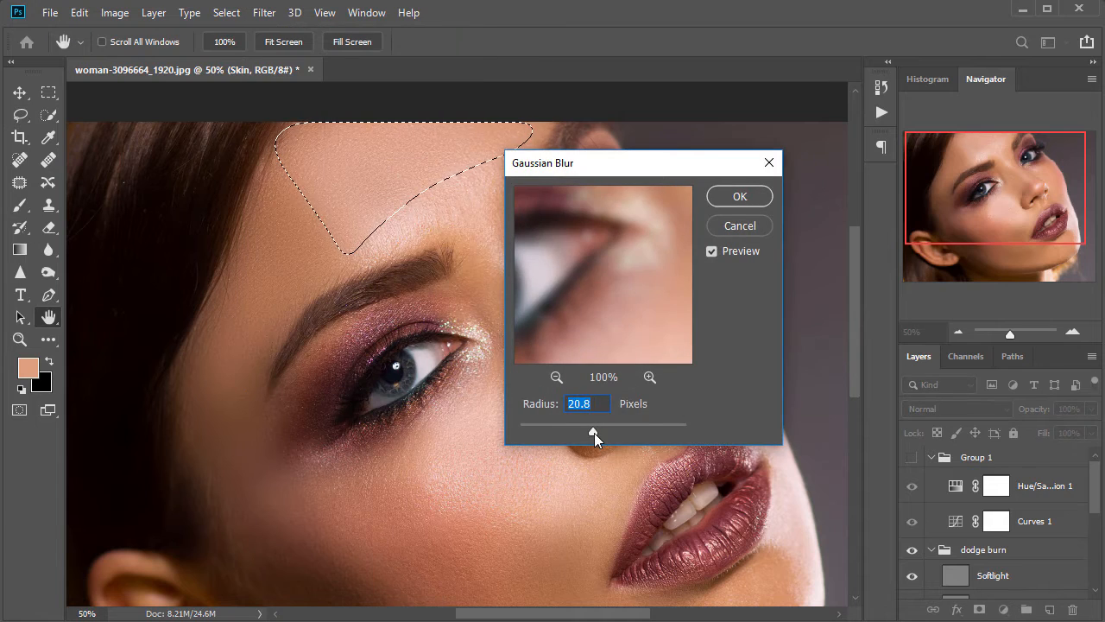
drag(592, 434, 594, 434)
click(735, 197)
key(ctrl+d)
Lasso the narrow highlight band above the near eyebrow, apply Gaussian Blur with the same radius, and deselect it.
drag(471, 223, 506, 164)
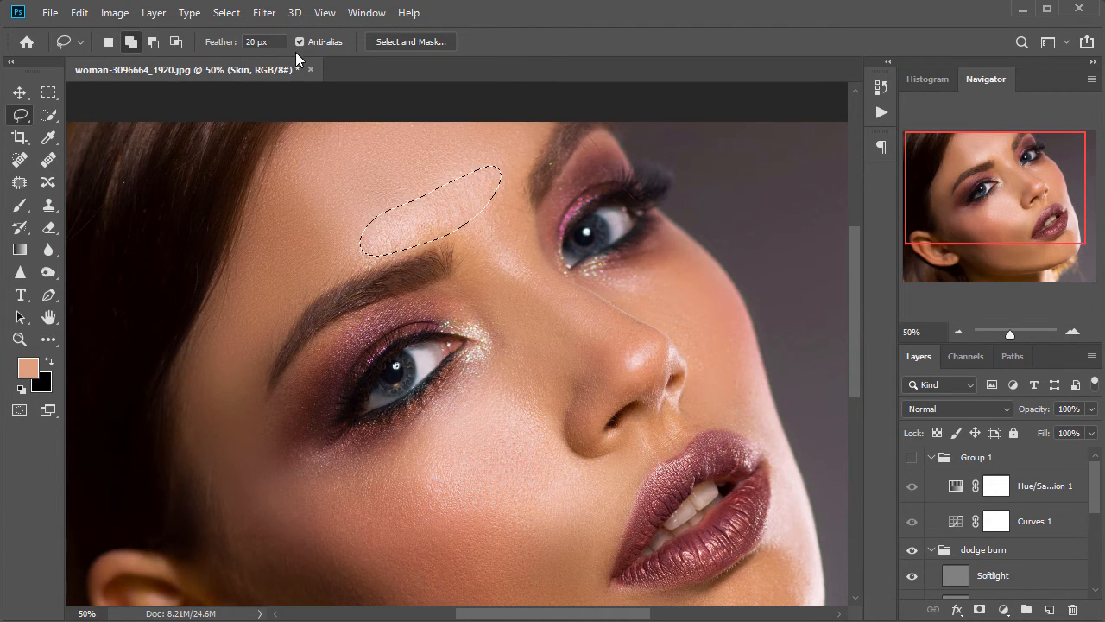
click(264, 12)
mouse_move(296, 208)
click(522, 285)
click(736, 197)
key(ctrl+d)
Lasso the area from between the eyebrows down the nose bridge to the tip, and apply a Gaussian Blur of about 22.2 pixels.
drag(451, 227, 586, 344)
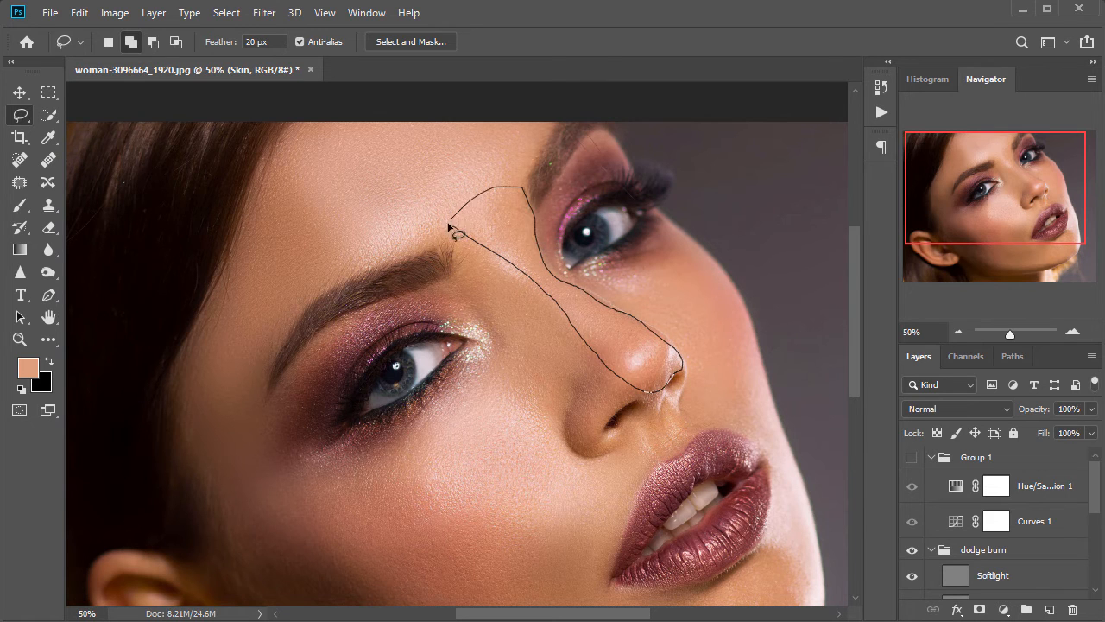
drag(451, 228, 452, 228)
click(265, 12)
mouse_move(370, 206)
click(522, 285)
drag(570, 161, 130, 153)
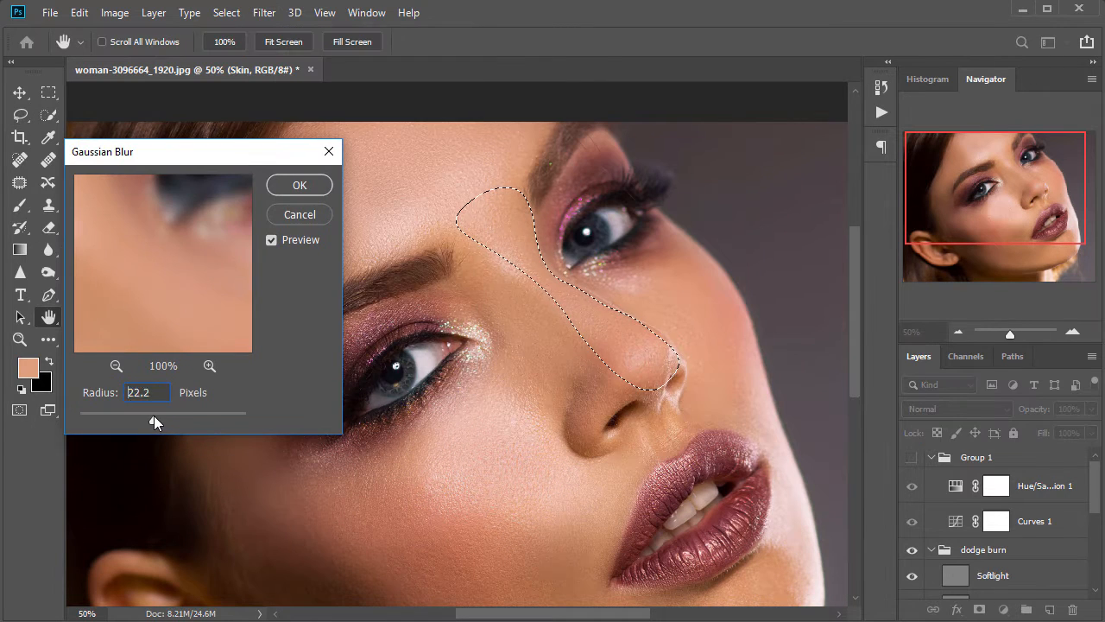
drag(151, 416, 152, 416)
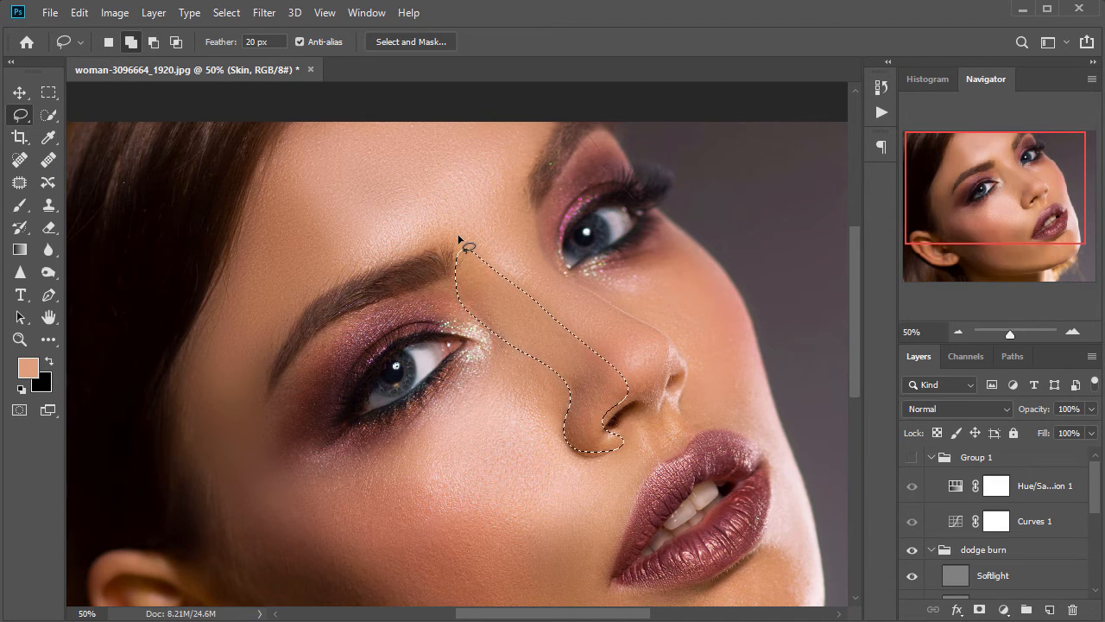
Apply a Gaussian Blur of about 19.4 pixels to the lassoed shaded side of the nose and nostril, and deselect it.
click(264, 13)
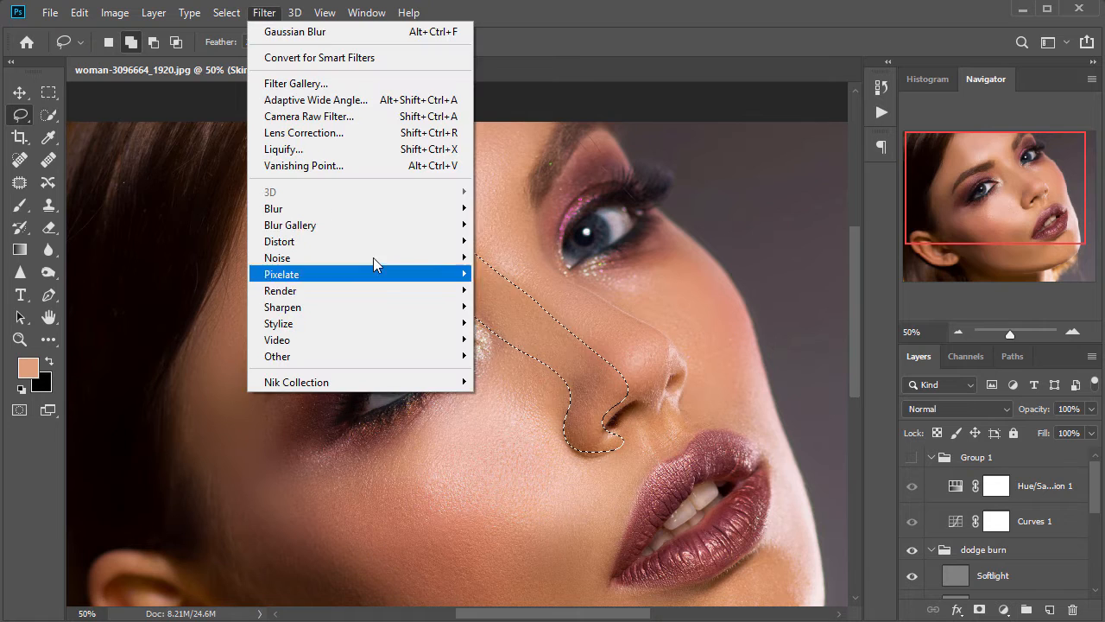
click(506, 276)
drag(949, 138, 794, 138)
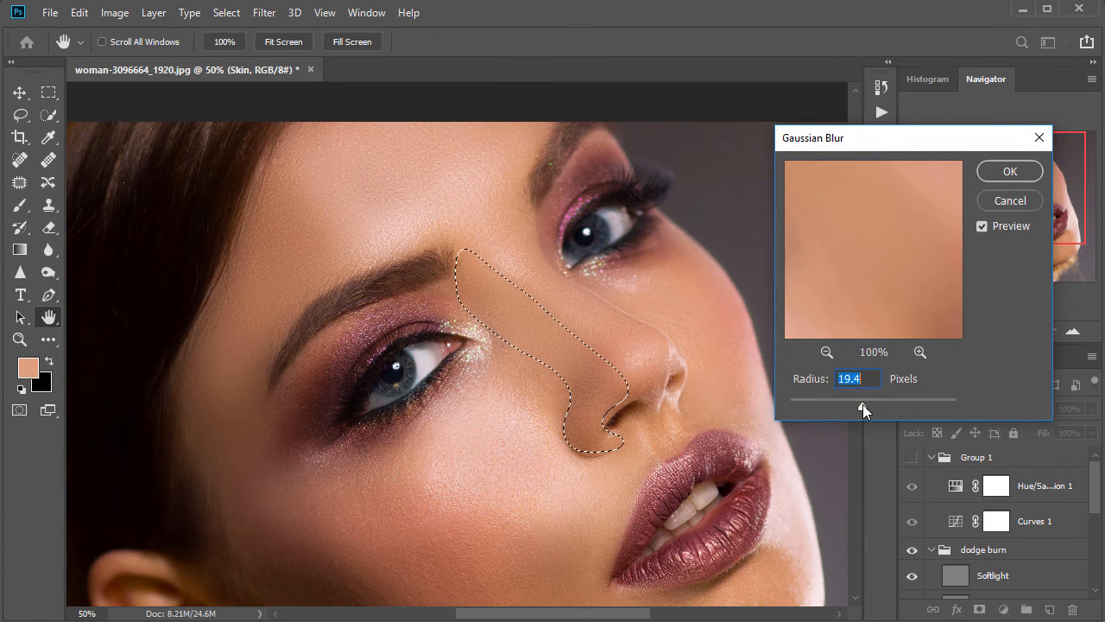
drag(862, 404, 859, 404)
key(Return)
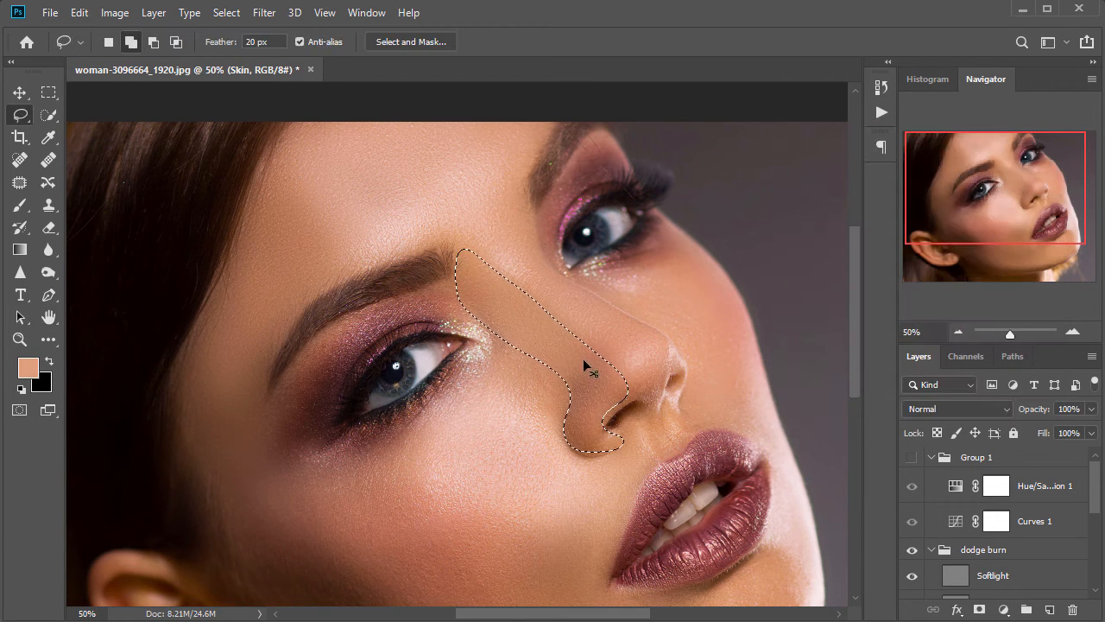
key(ctrl+d)
Lasso the outer cheek from below the near eye's outer corner down to the blush area on the Skin layer.
key(ctrl+minus)
scroll(932, 557, down, 3)
scroll(932, 557, down, 2)
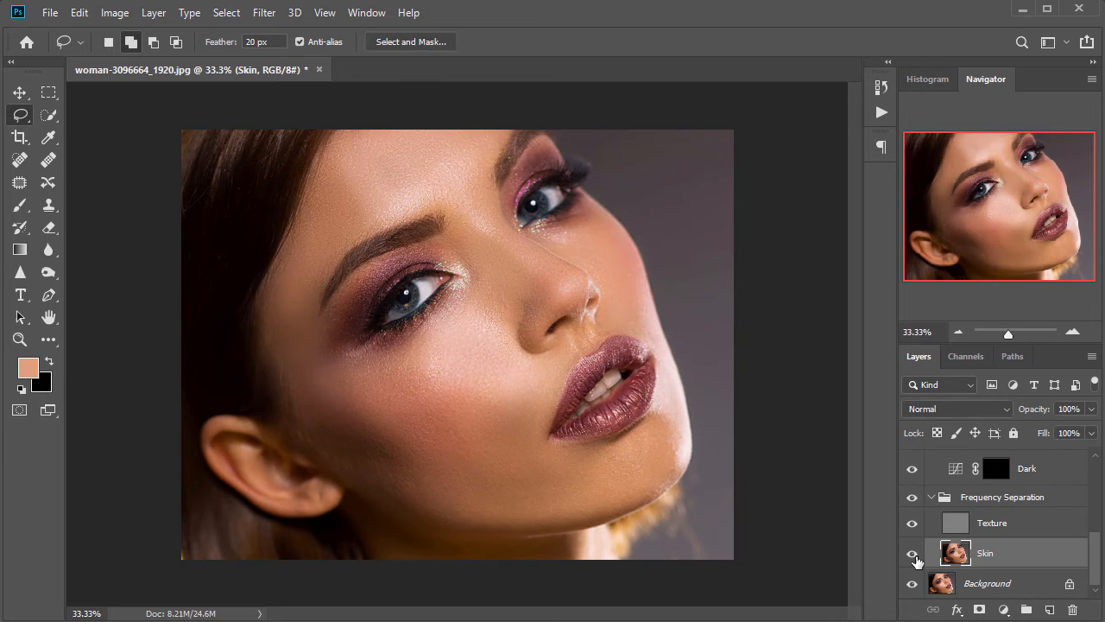
key(ctrl+plus)
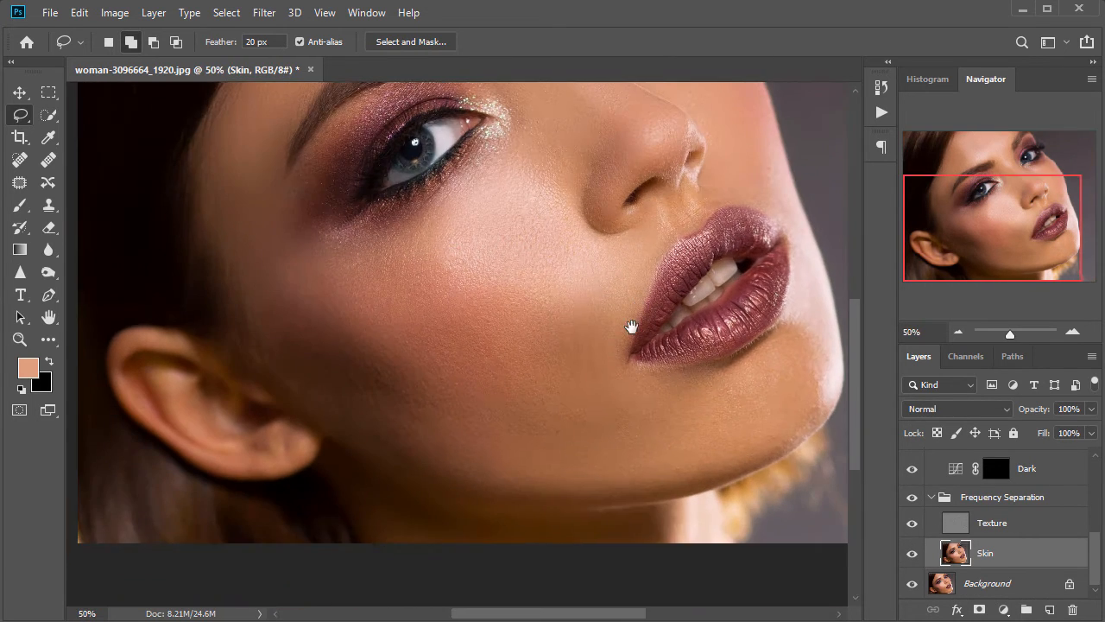
scroll(279, 250, up, 1)
mouse_move(274, 234)
mouse_down()
mouse_move(285, 374)
mouse_move(432, 441)
mouse_move(412, 321)
mouse_move(324, 309)
mouse_move(274, 240)
mouse_up()
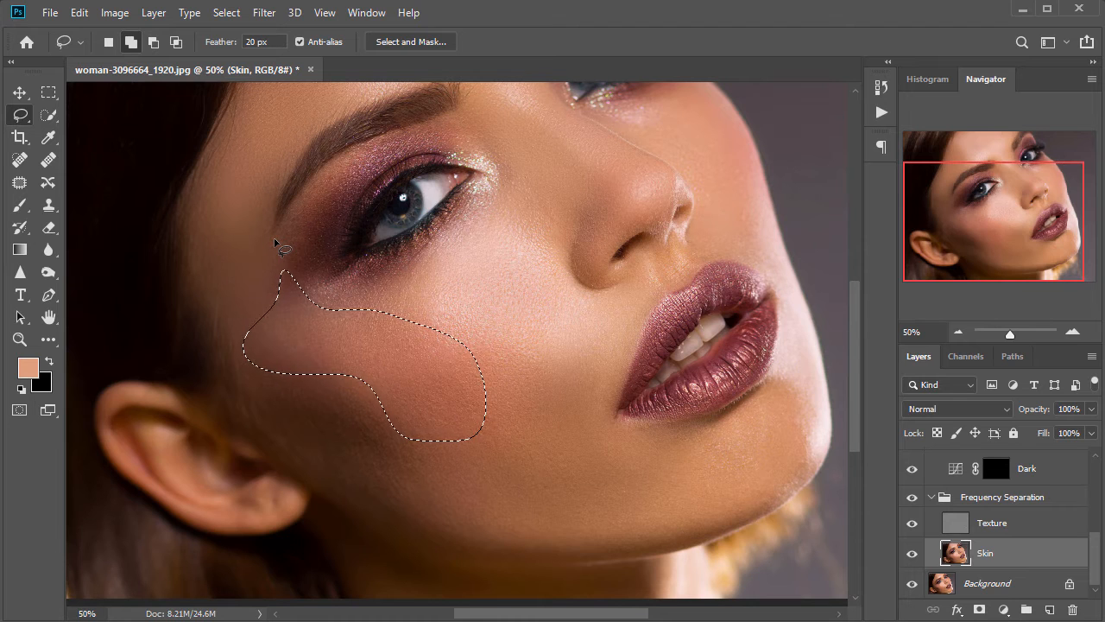
Apply a Gaussian Blur of about 22.2 pixels to the outer cheek selection and deselect it.
click(264, 12)
mouse_move(370, 208)
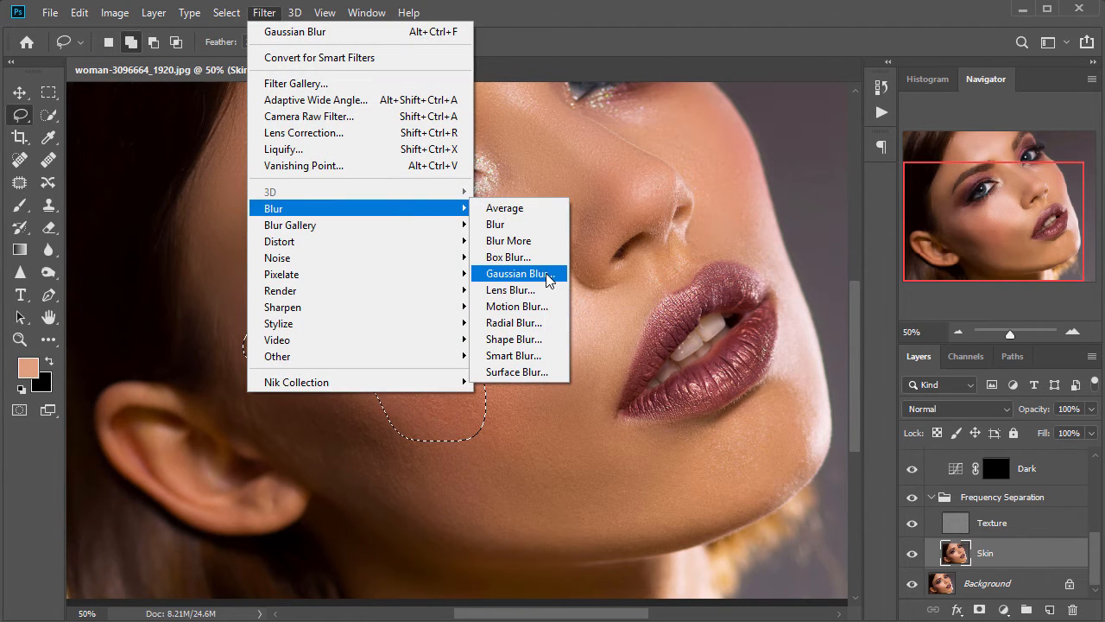
click(539, 275)
drag(858, 406, 872, 406)
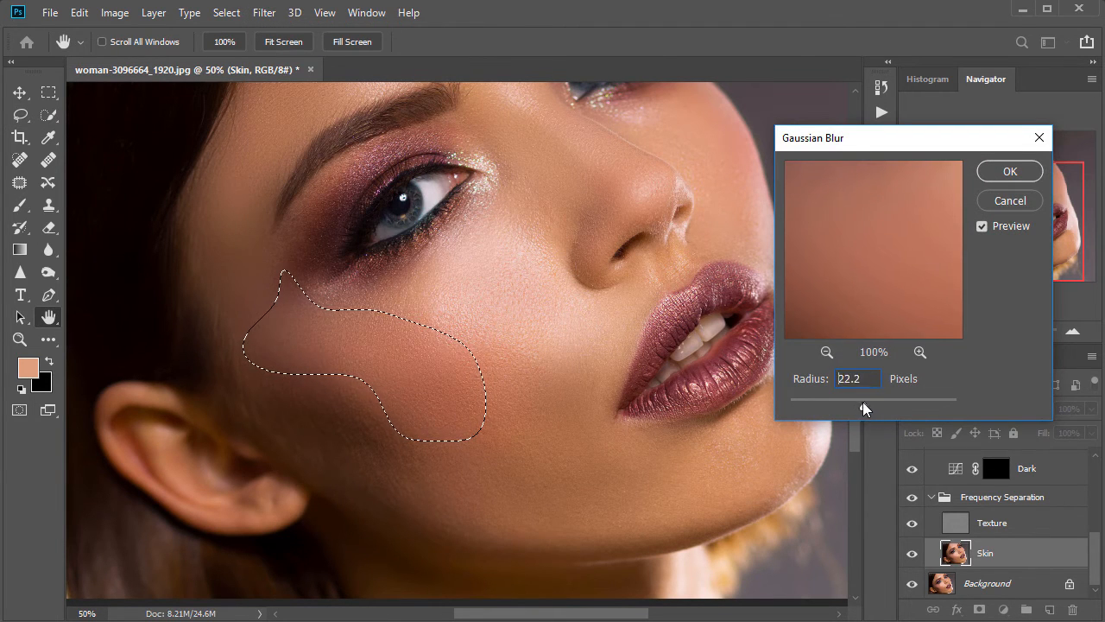
key(Return)
key(l)
key(ctrl+d)
Lasso the shadowed cheek hollow beside the ear, apply a Gaussian Blur of about 24.9 pixels, and deselect it.
mouse_move(263, 351)
mouse_down()
mouse_move(414, 472)
mouse_move(252, 367)
mouse_up()
click(264, 12)
mouse_move(387, 210)
click(540, 275)
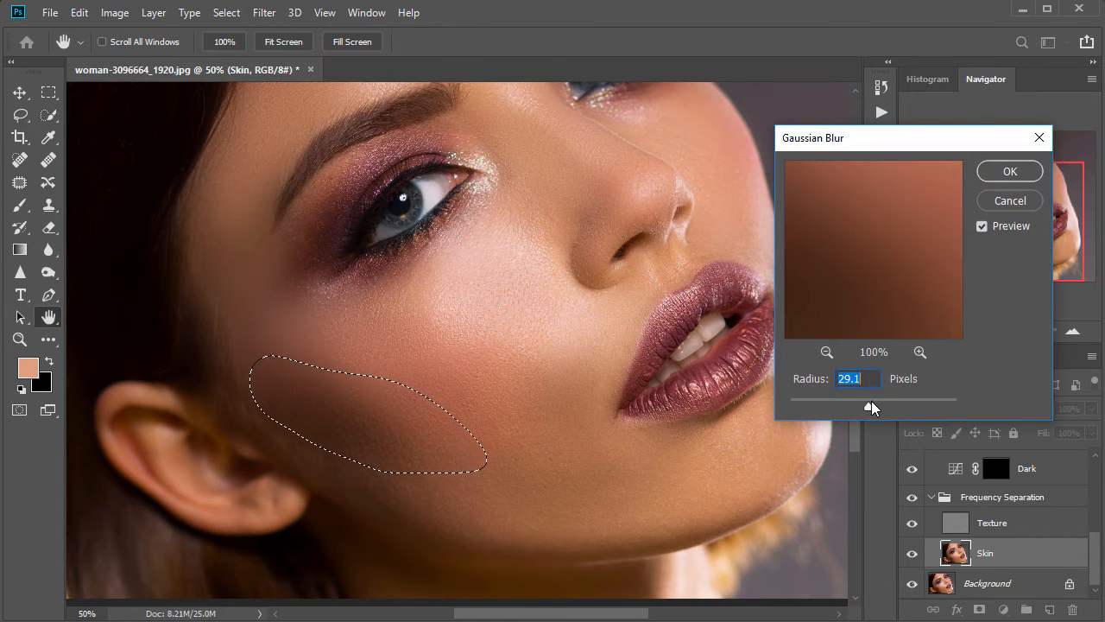
drag(871, 401, 865, 404)
click(1008, 172)
key(l)
key(ctrl+d)
Lasso the cheek band from below the outer eye to the mouth corner, and apply a 24.9-pixel Gaussian Blur.
mouse_move(307, 308)
mouse_down()
mouse_move(624, 395)
mouse_move(318, 306)
mouse_up()
click(264, 13)
mouse_move(397, 207)
click(531, 275)
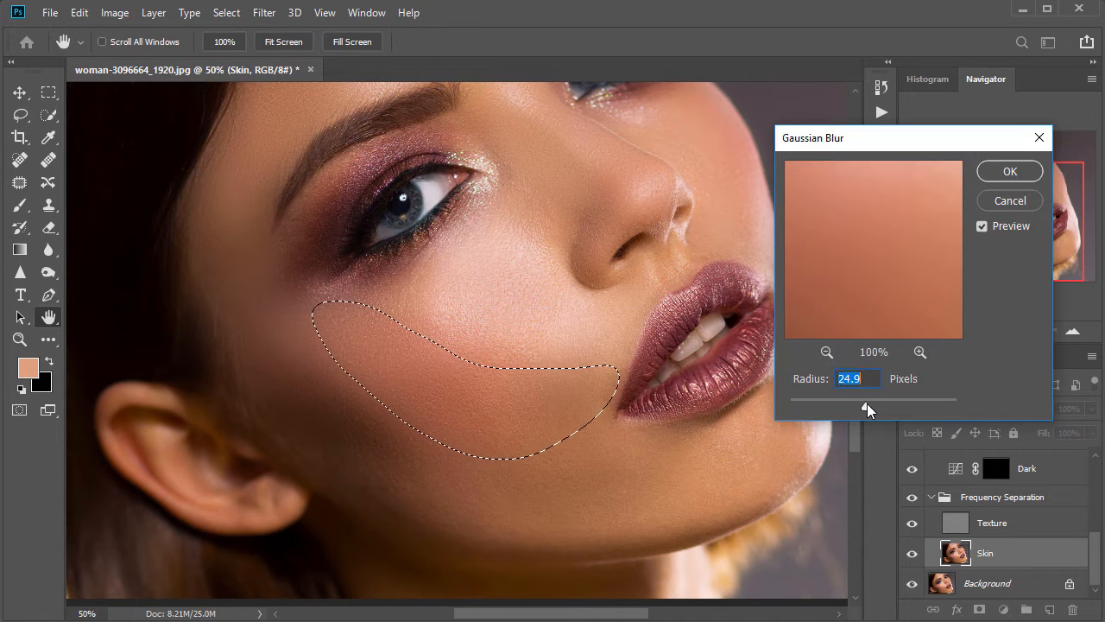
key(Return)
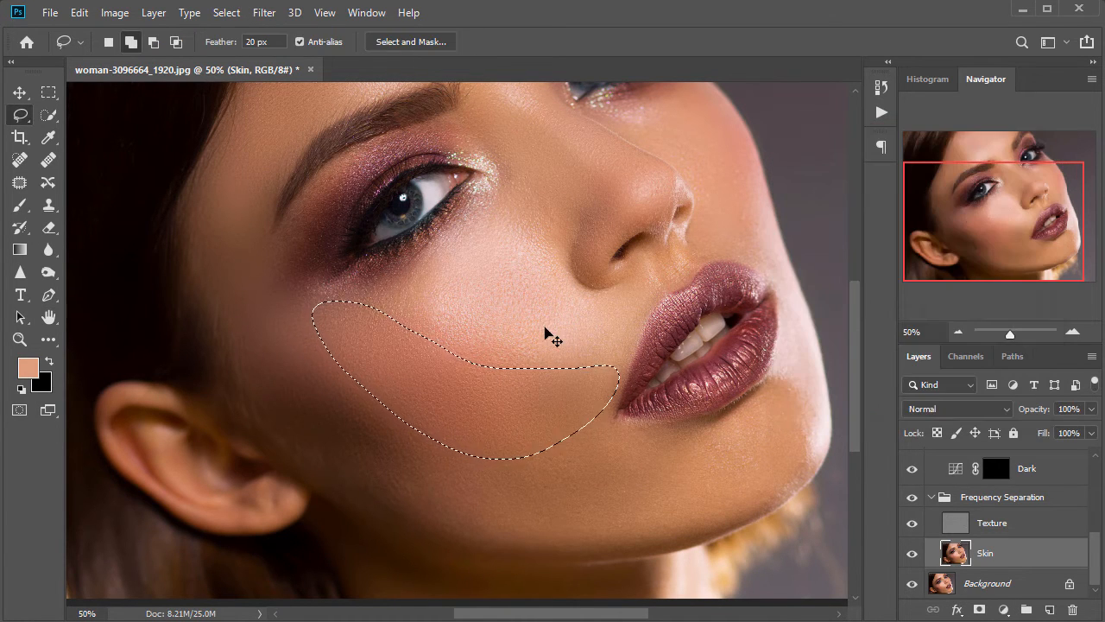
Lasso the bright upper cheek between the near eye, nose and mouth, apply Gaussian Blur, and deselect it.
mouse_move(393, 287)
mouse_down()
mouse_move(562, 375)
mouse_move(575, 271)
mouse_move(458, 236)
mouse_move(396, 284)
mouse_up()
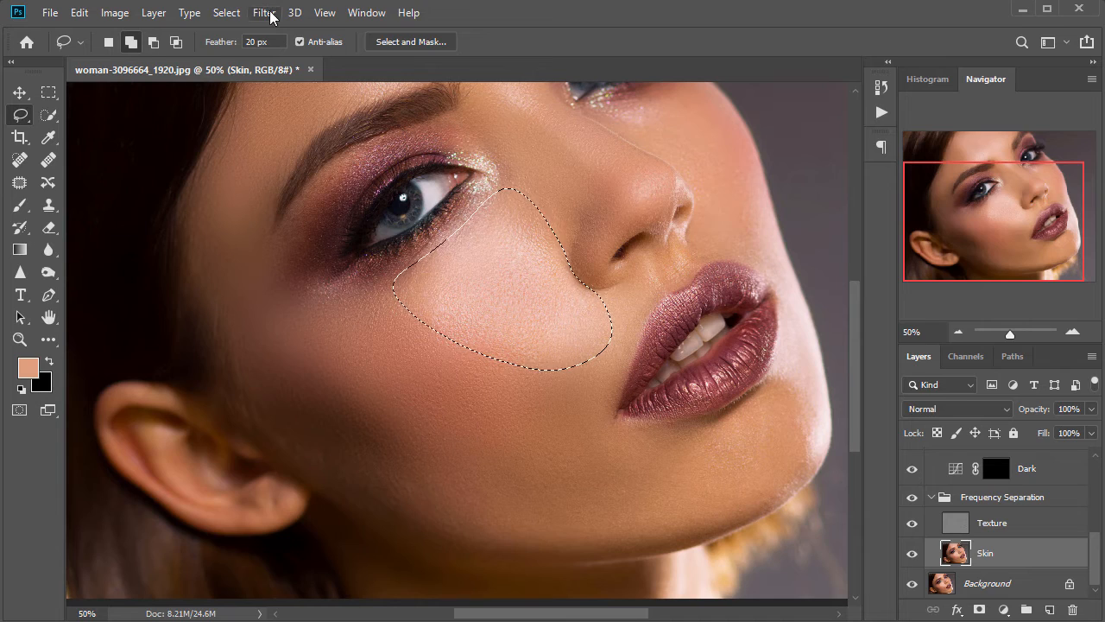
click(270, 14)
mouse_move(346, 208)
click(520, 274)
key(ctrl+minus)
key(ctrl+plus)
click(1009, 172)
key(ctrl+d)
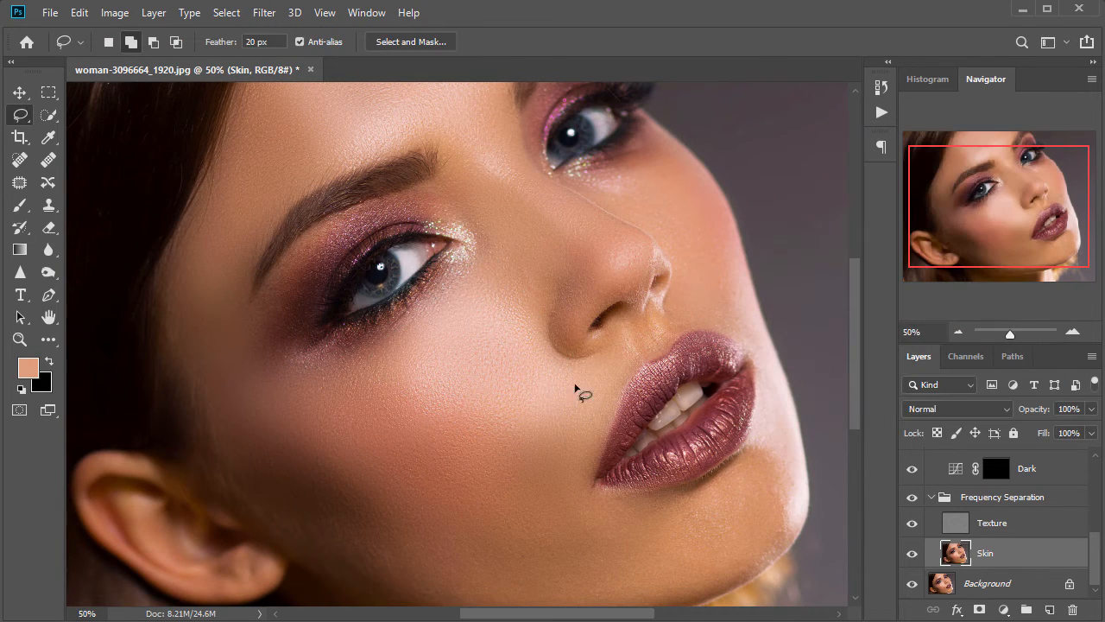
Lasso the skin between the nostril and the near corner of the mouth, apply Gaussian Blur, and deselect it.
mouse_move(592, 357)
mouse_down()
mouse_move(520, 472)
mouse_move(600, 467)
mouse_up()
drag(631, 353, 635, 356)
click(264, 12)
mouse_move(345, 208)
click(520, 273)
click(1008, 170)
key(ctrl+d)
Lasso the chin and lower jaw beneath the lips, apply Gaussian Blur, and deselect the area.
key(ctrl+minus)
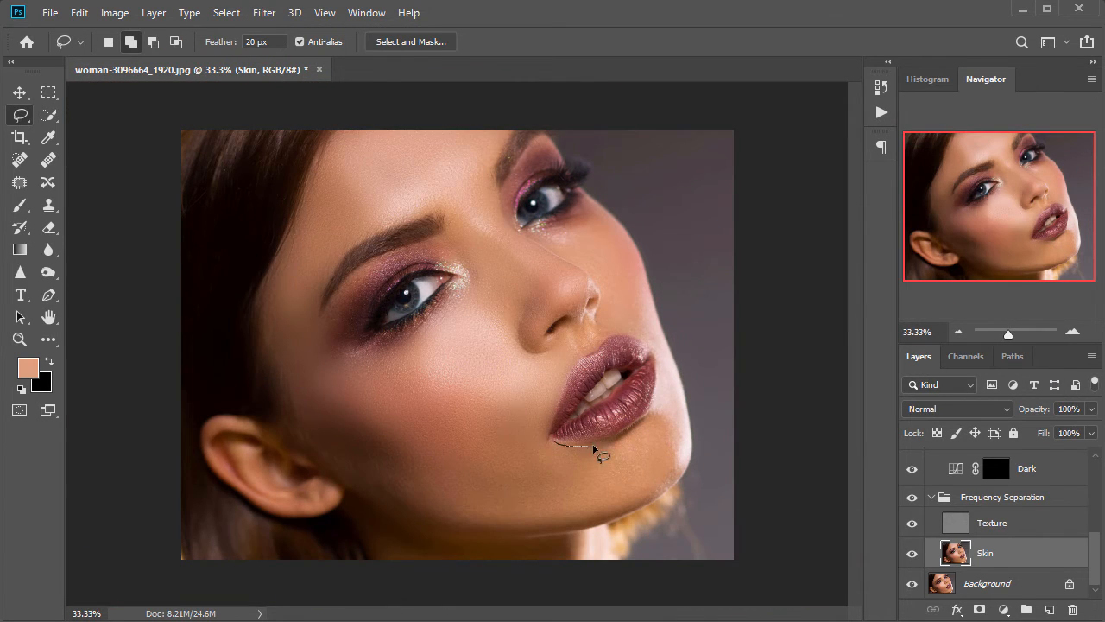
mouse_move(593, 445)
mouse_down()
mouse_move(635, 425)
mouse_move(687, 434)
mouse_up()
mouse_move(636, 511)
mouse_down()
mouse_move(494, 536)
mouse_move(460, 509)
mouse_move(559, 446)
mouse_up()
click(265, 12)
mouse_move(453, 206)
click(520, 273)
click(1004, 171)
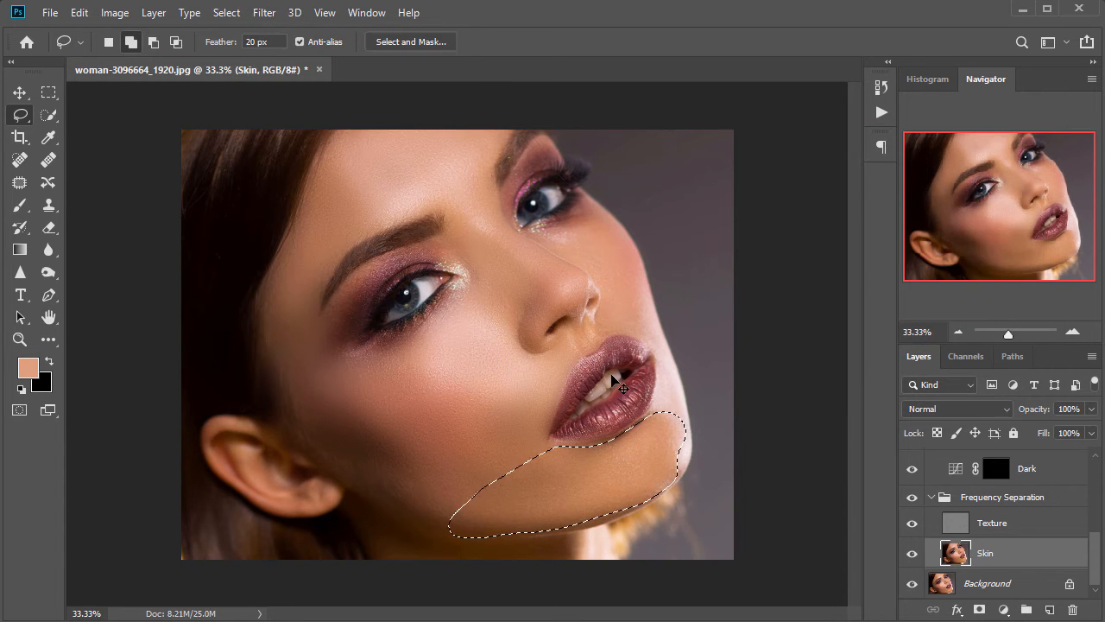
key(ctrl+d)
Lasso the neck below the jawline, apply Gaussian Blur, and deselect it.
mouse_move(353, 499)
mouse_down()
mouse_move(421, 535)
mouse_move(595, 532)
mouse_move(611, 542)
mouse_move(469, 579)
mouse_move(375, 576)
mouse_move(353, 502)
mouse_up()
click(264, 12)
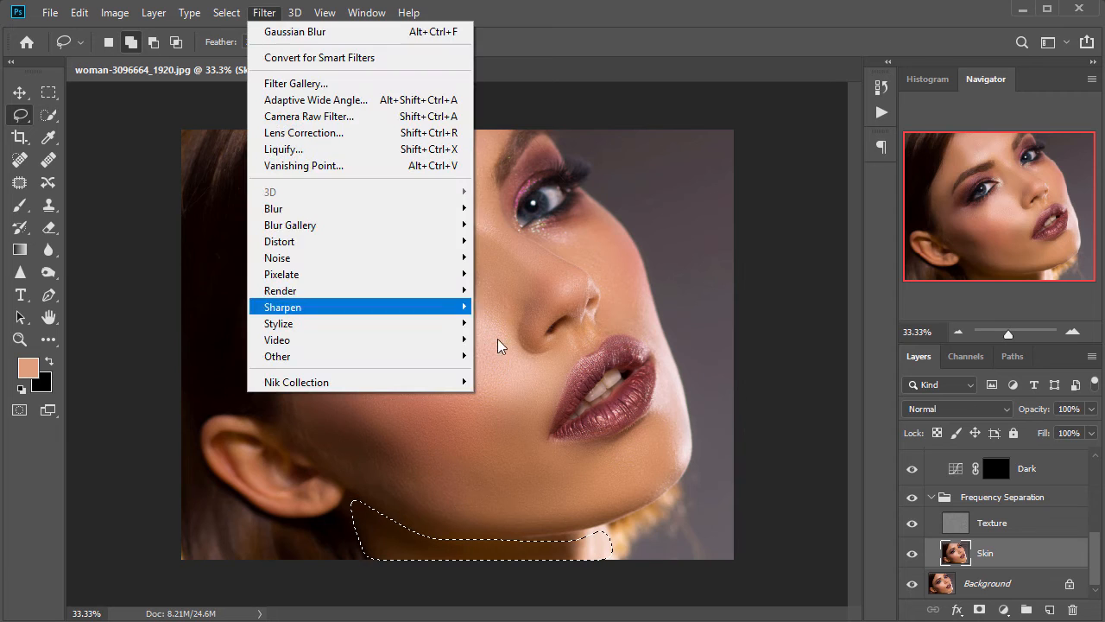
mouse_move(449, 214)
click(521, 273)
click(1008, 171)
key(ctrl+d)
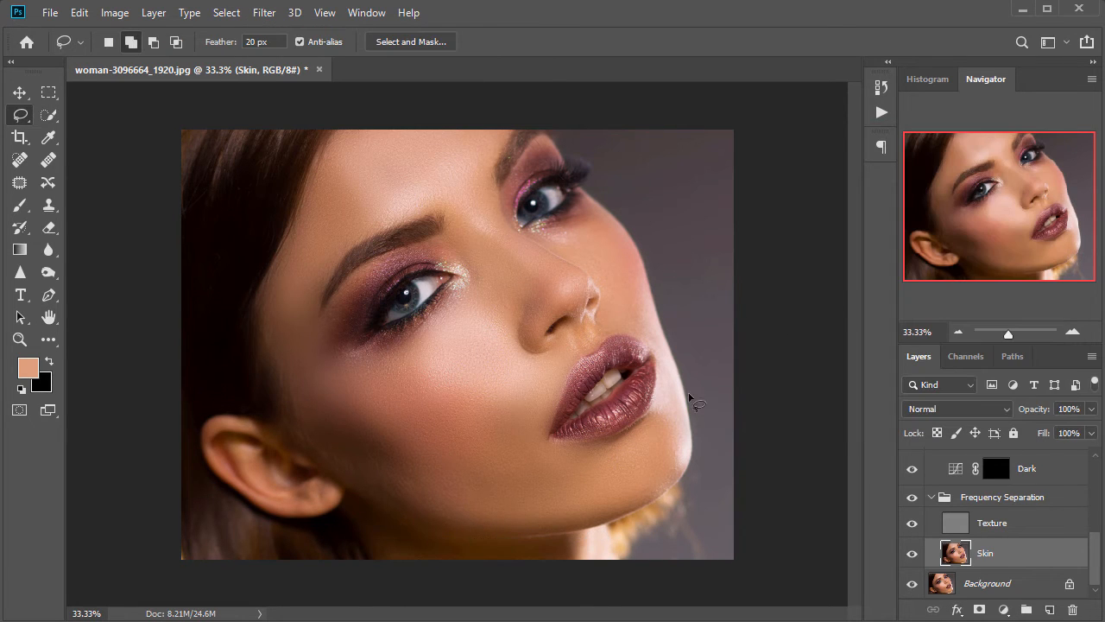
Lasso the far cheek from beneath the far eye down to the upper lip, and apply a Gaussian Blur of about 20.8 pixels.
mouse_move(538, 228)
mouse_down()
mouse_move(603, 213)
mouse_move(625, 233)
mouse_up()
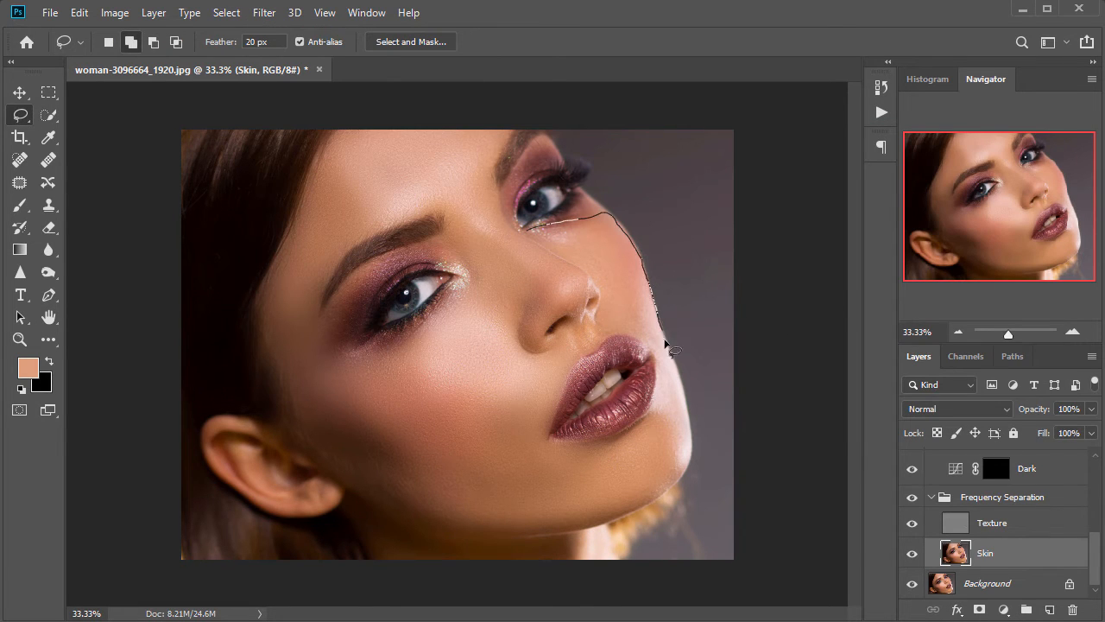
drag(667, 346, 640, 345)
drag(594, 281, 535, 229)
click(264, 12)
click(285, 30)
key(ctrl+plus)
key(ctrl+plus)
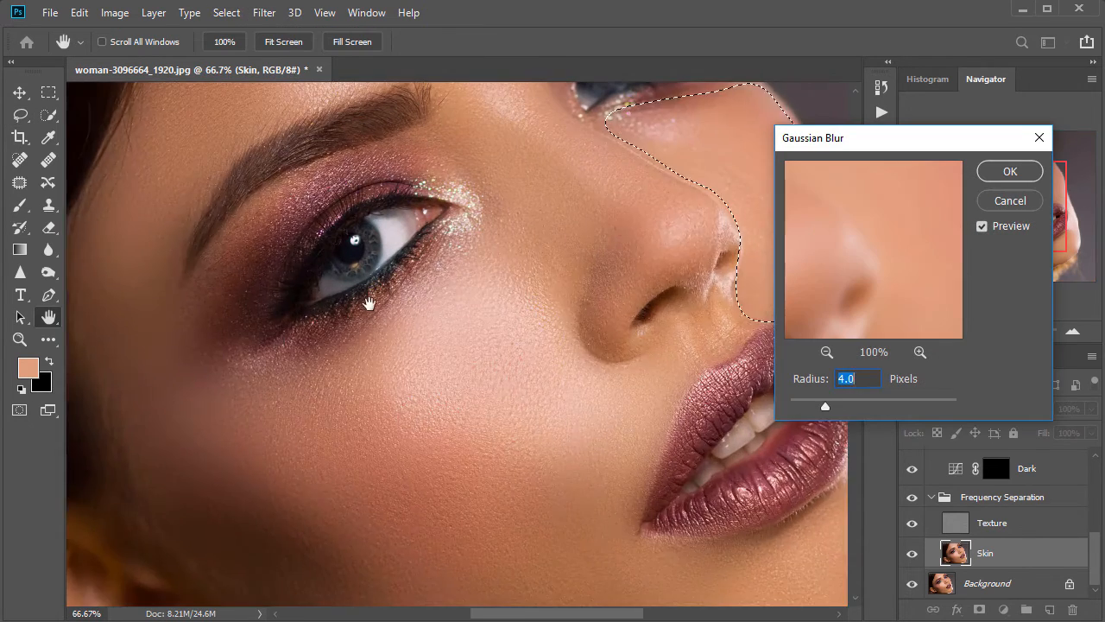
drag(370, 303, 102, 453)
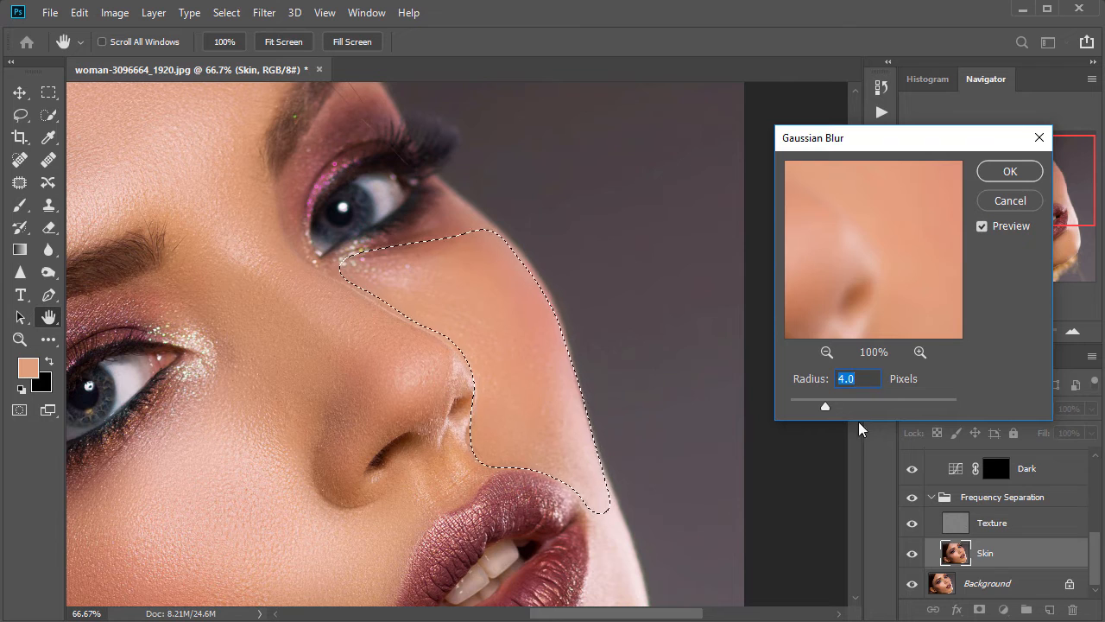
mouse_move(826, 405)
mouse_down()
mouse_move(862, 406)
mouse_move(844, 406)
mouse_up()
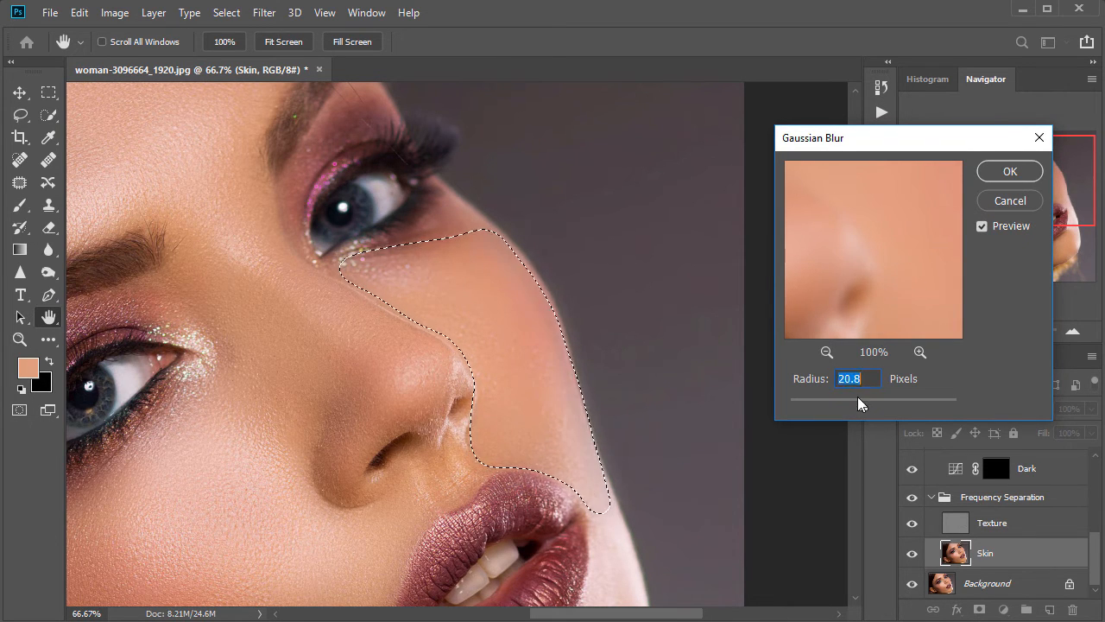
click(1009, 171)
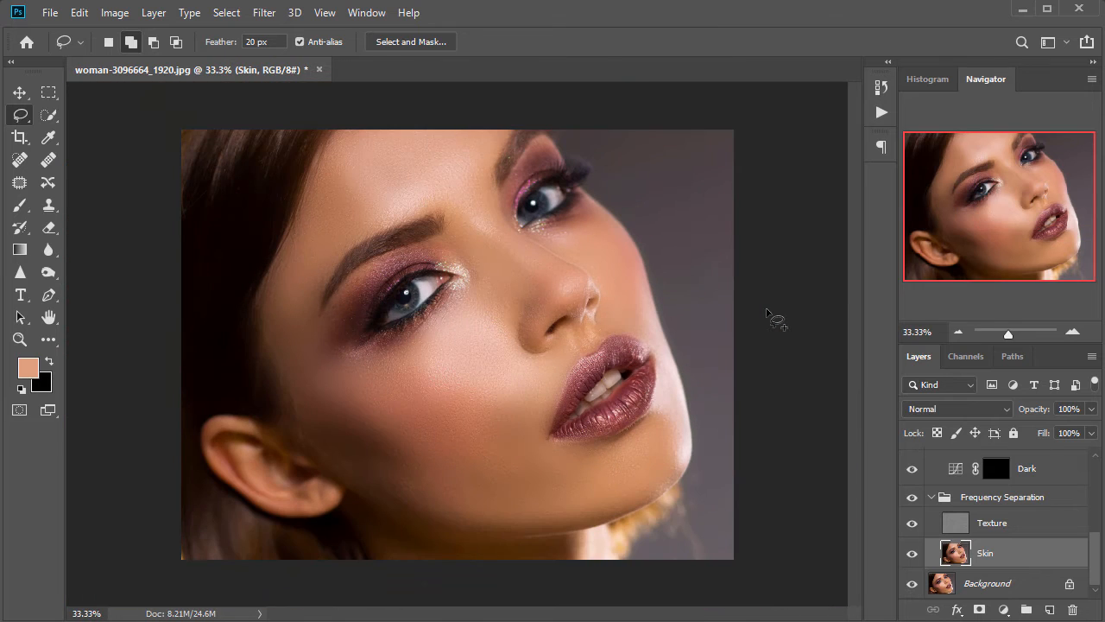
Collapse the Frequency Separation group and compare the portrait before and after by switching its visibility off and on.
click(933, 500)
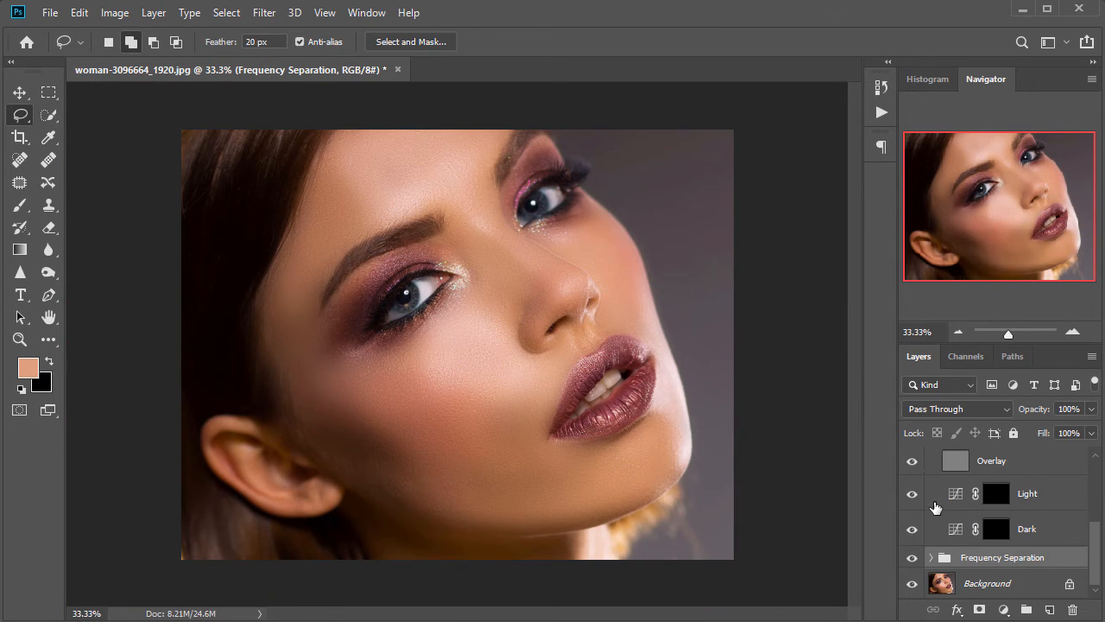
click(912, 558)
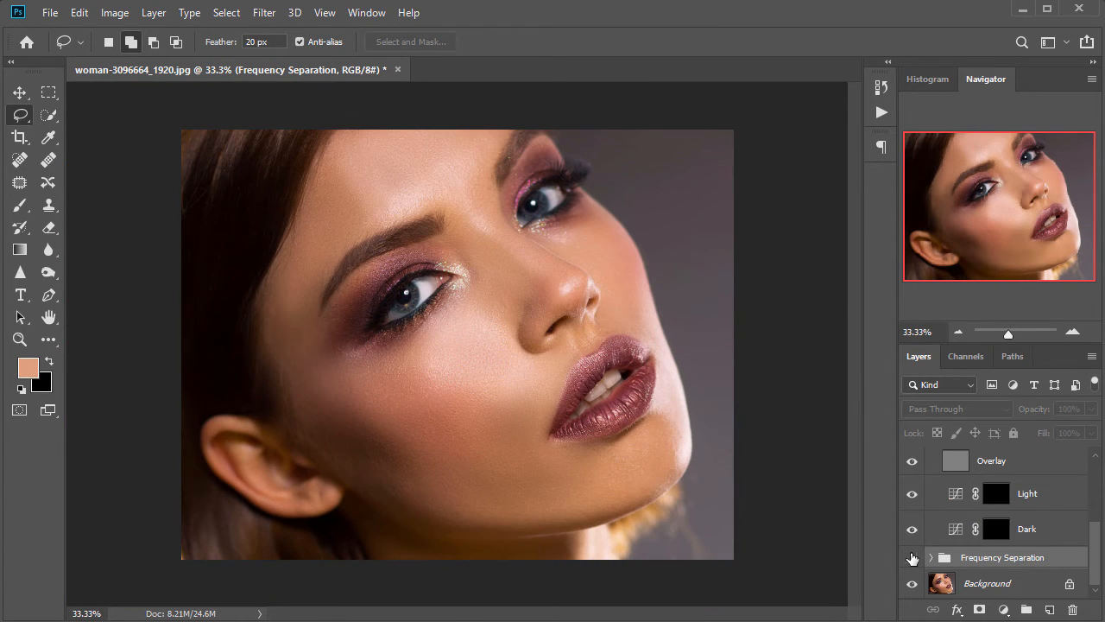
click(911, 558)
click(912, 557)
click(911, 558)
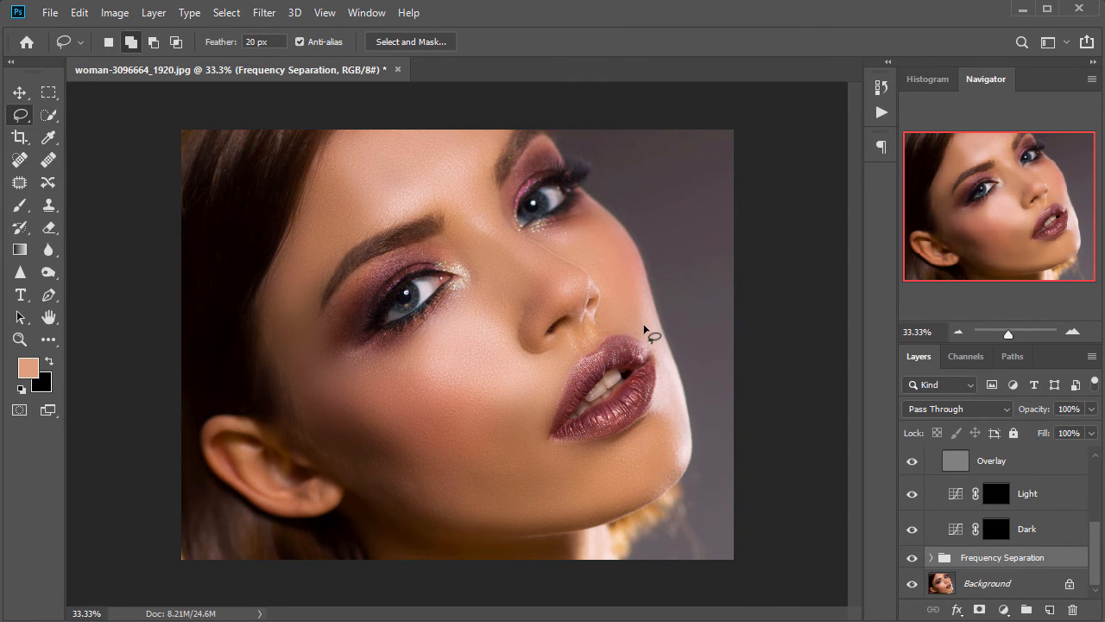
Show the black-and-white check group, Group 1, and select the Light layer's mask.
scroll(647, 330, up, 1)
scroll(958, 510, up, 3)
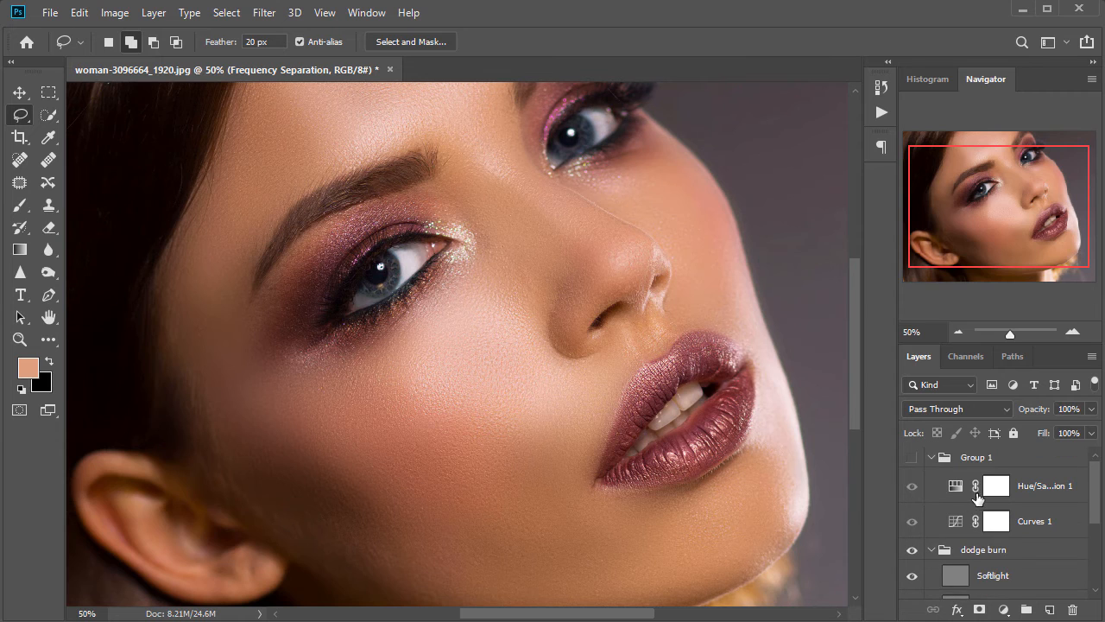
click(912, 456)
scroll(993, 527, down, 2)
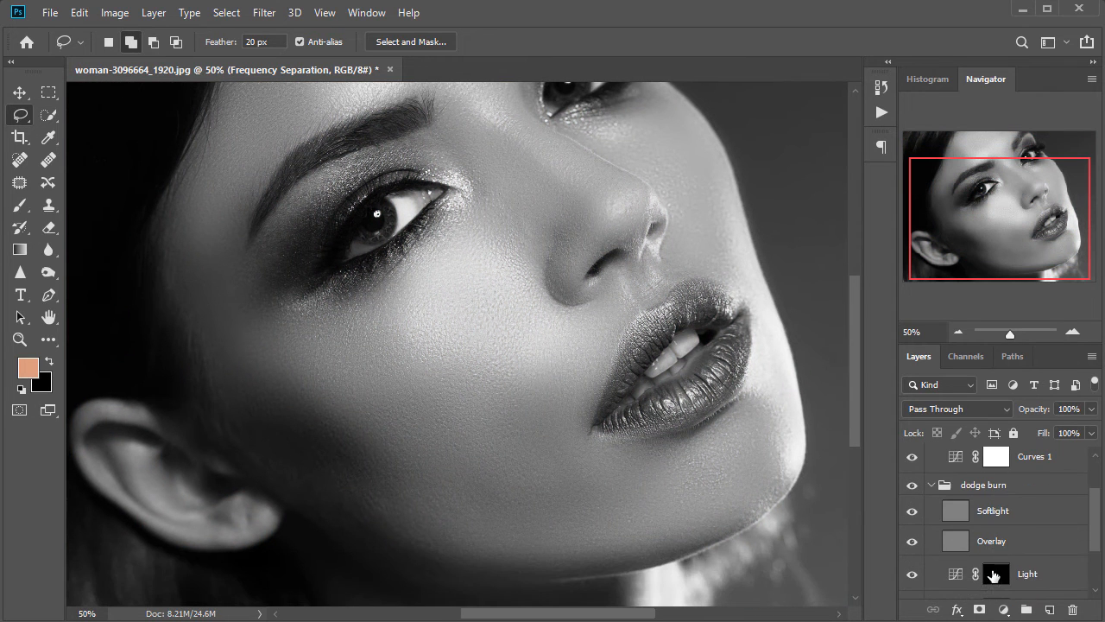
click(993, 572)
Choose the Brush tool and set its flow to 100% and its opacity to 9%.
click(20, 204)
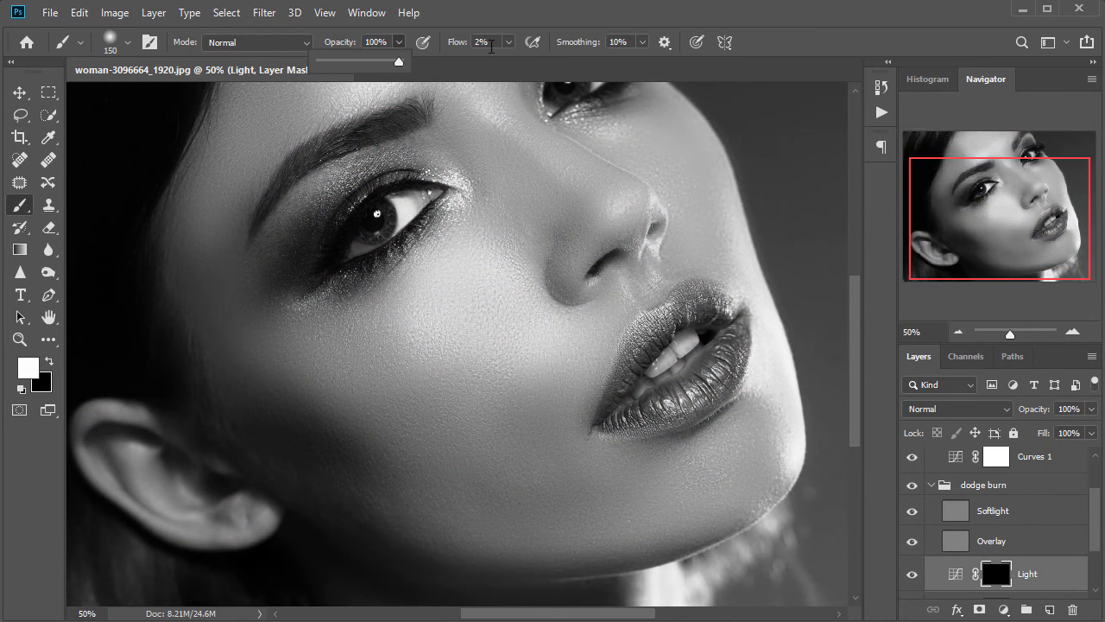
click(509, 41)
drag(508, 63, 835, 78)
click(399, 42)
click(323, 60)
Paint white over the forehead on the Light mask with a 250 px brush.
drag(365, 87, 364, 251)
key(bracketright)
key(bracketright)
key(bracketright)
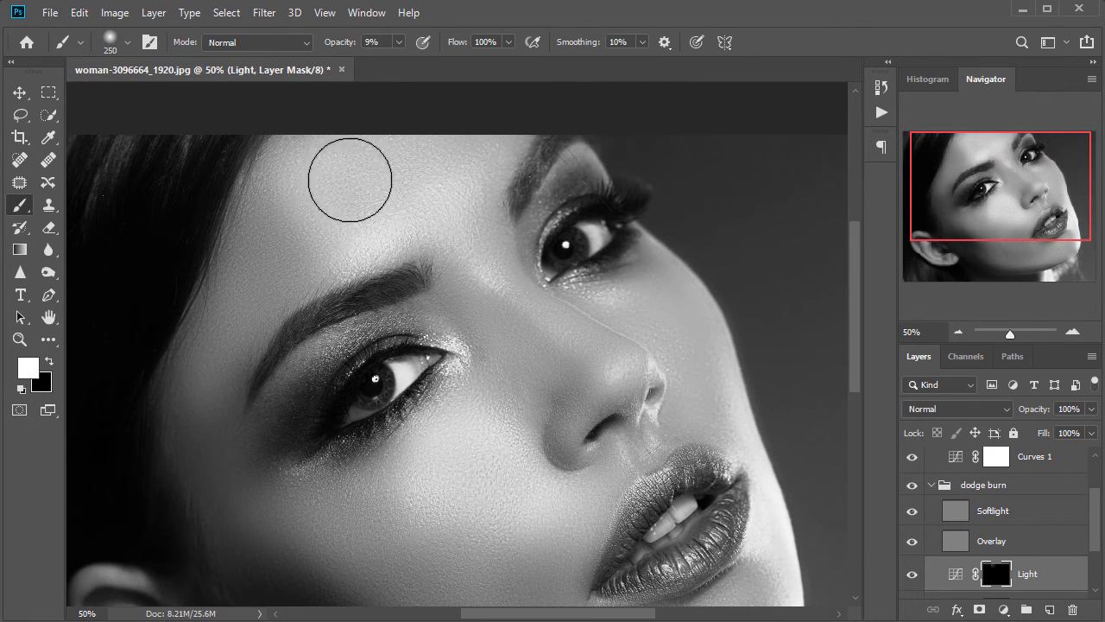
Reduce the brush to 50 px and lighten the bridge of the nose on the Light mask.
key(bracketleft)
key(bracketleft)
key(bracketleft)
key(bracketleft)
key(bracketleft)
key(bracketleft)
key(bracketleft)
key(bracketleft)
key(bracketleft)
key(bracketleft)
key(bracketleft)
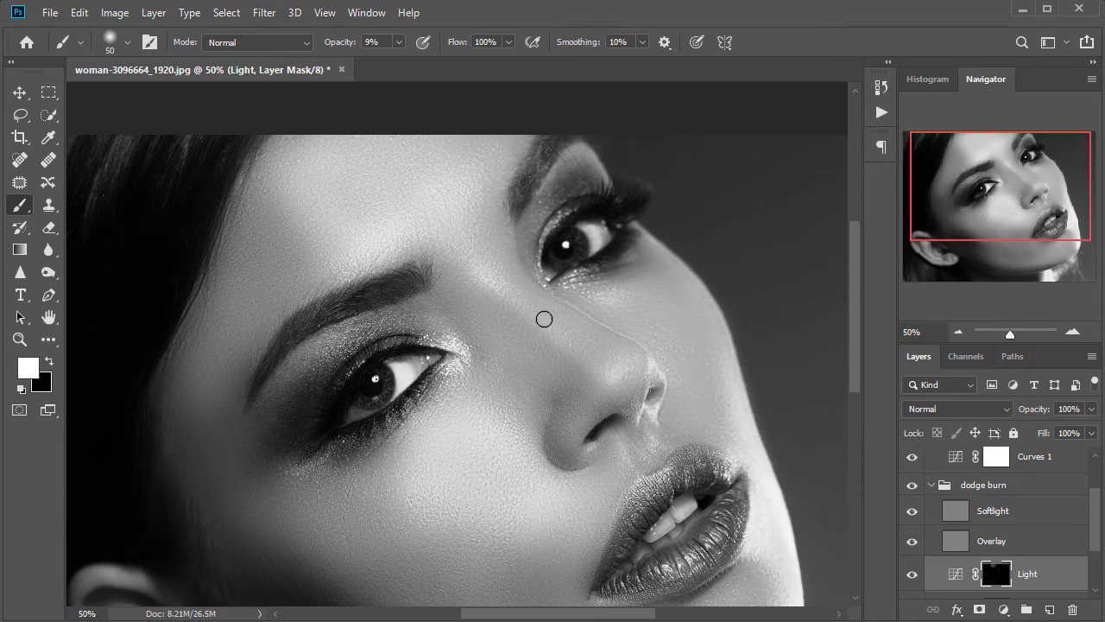
Enlarge the brush and lighten the near cheek beneath the eye on the Light mask.
scroll(543, 318, down, 5)
key(bracketright)
key(bracketright)
key(bracketright)
key(bracketright)
key(bracketright)
key(bracketright)
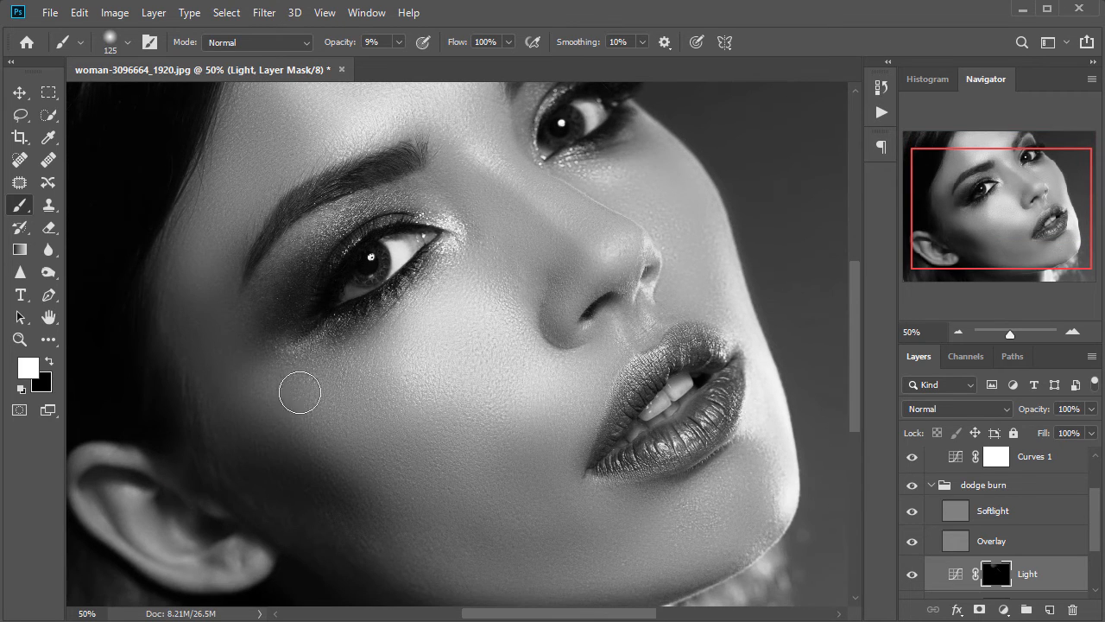
key(bracketright)
key(bracketright)
key(bracketright)
mouse_move(410, 329)
mouse_down()
mouse_move(468, 309)
mouse_move(507, 373)
mouse_up()
Lighten the far cheek and the skin around the lips on the Light mask, adjusting the brush size to each area.
key(bracketleft)
key(bracketleft)
key(bracketleft)
key(bracketleft)
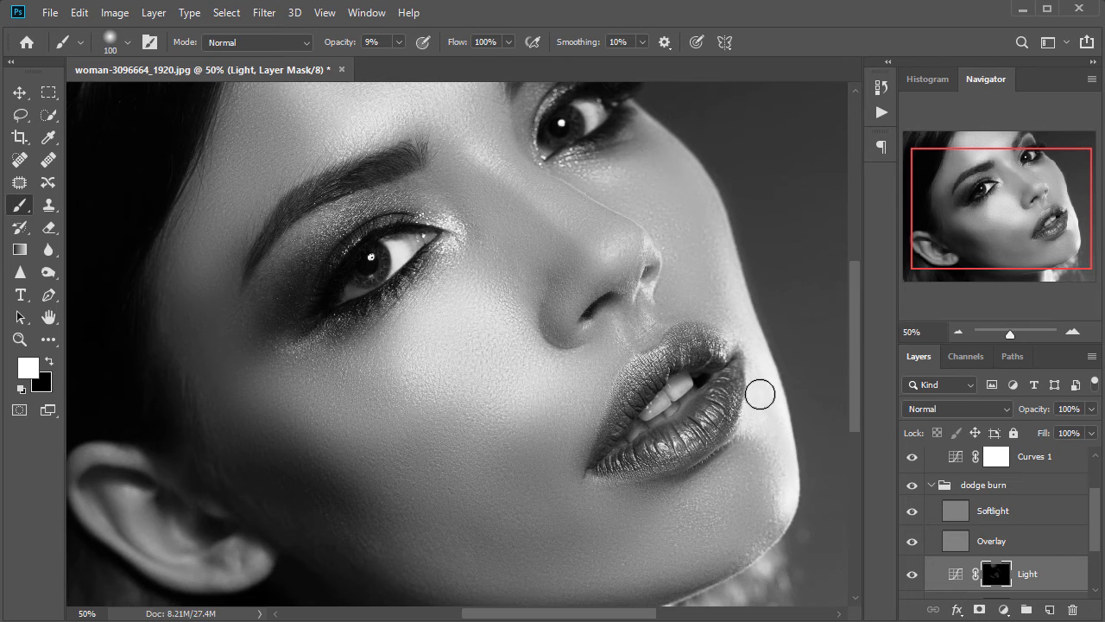
key(bracketright)
scroll(518, 311, up, 4)
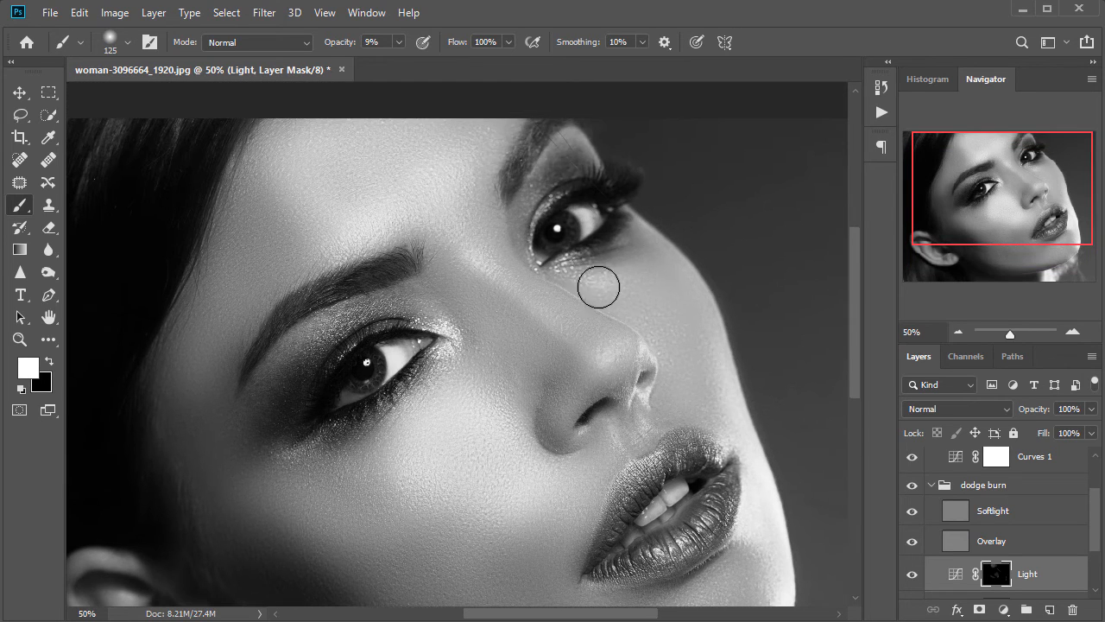
key(bracketleft)
key(bracketleft)
key(bracketleft)
key(bracketleft)
drag(708, 489, 676, 366)
key(bracketright)
key(bracketright)
Hide Group 1 and feather the Light layer's mask by 6.4 px.
key(ctrl+minus)
scroll(965, 491, up, 2)
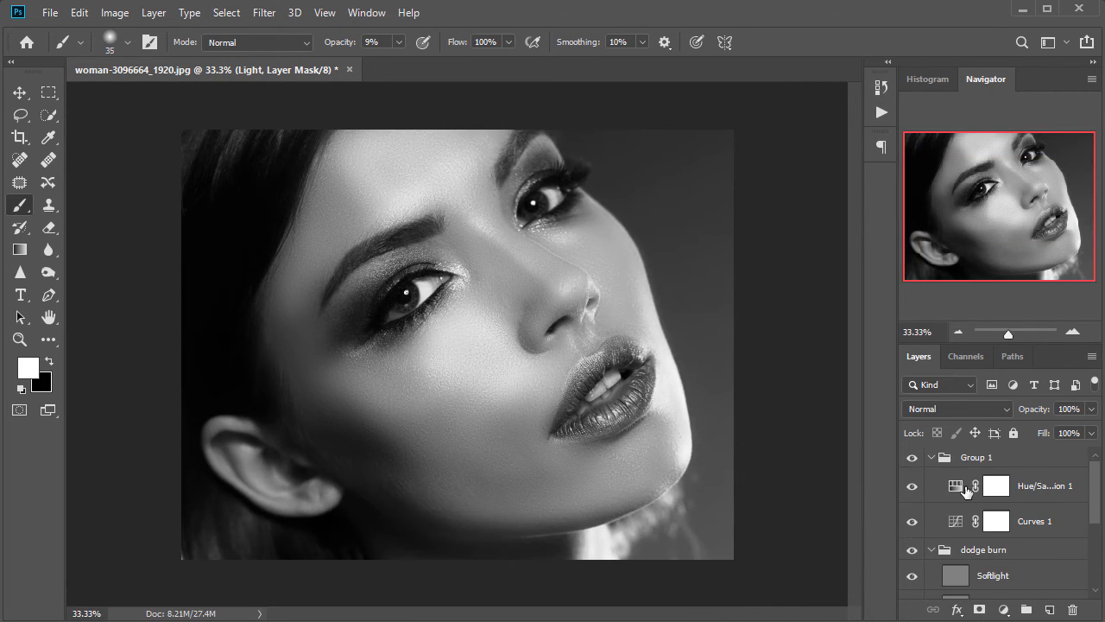
click(911, 456)
scroll(937, 552, down, 2)
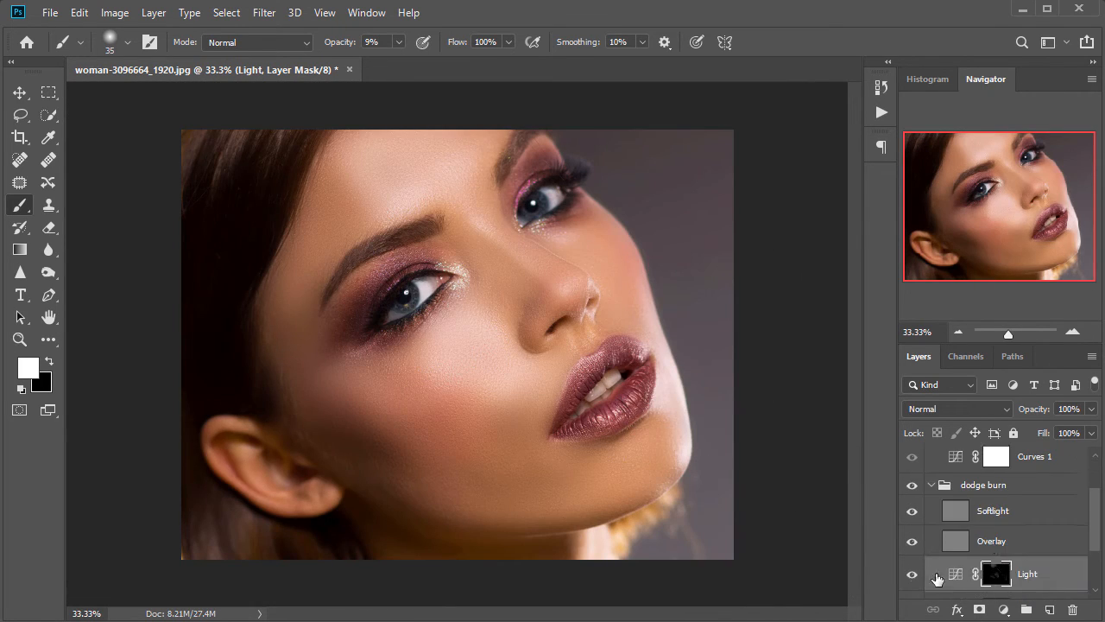
double_click(992, 580)
click(769, 255)
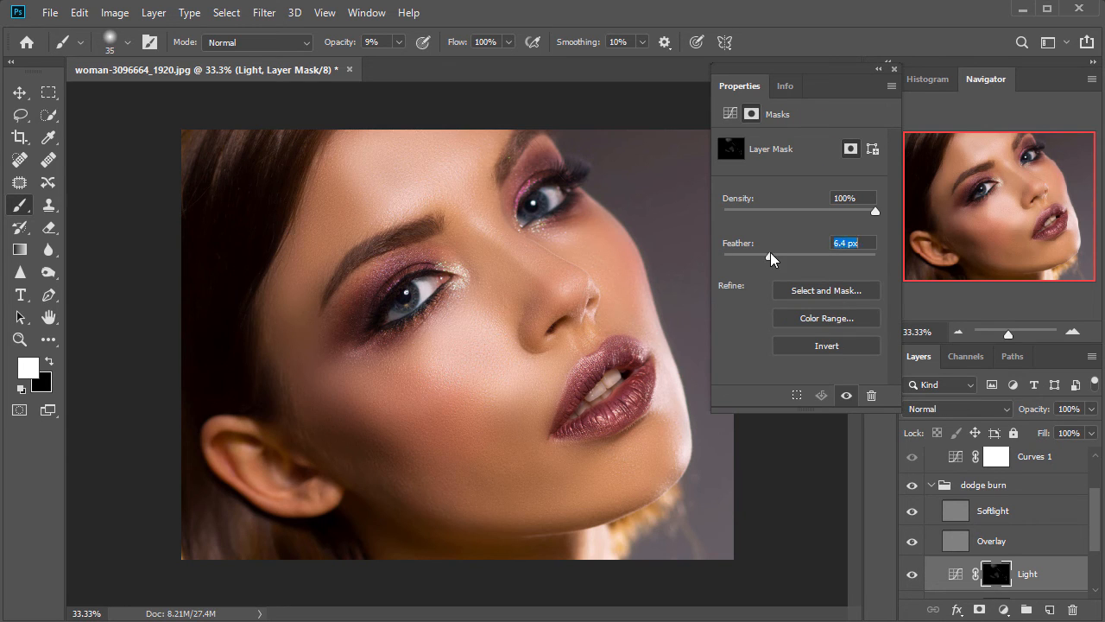
click(894, 69)
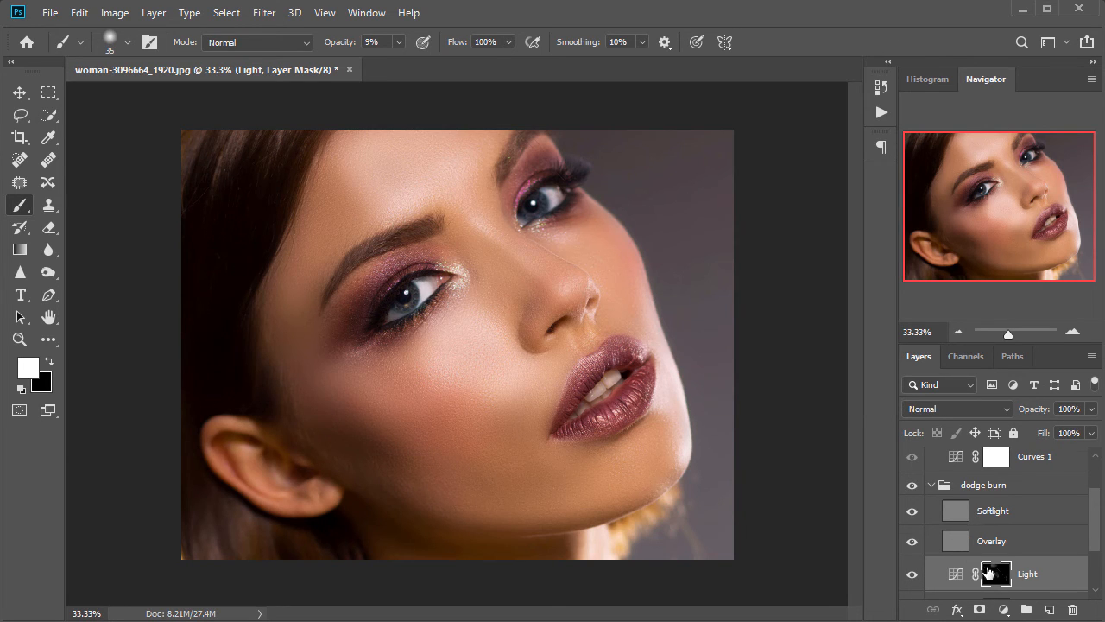
Select the Dark layer's mask and show Group 1 again to judge the tones in black and white.
scroll(989, 574, down, 1)
click(994, 584)
key(ctrl+plus)
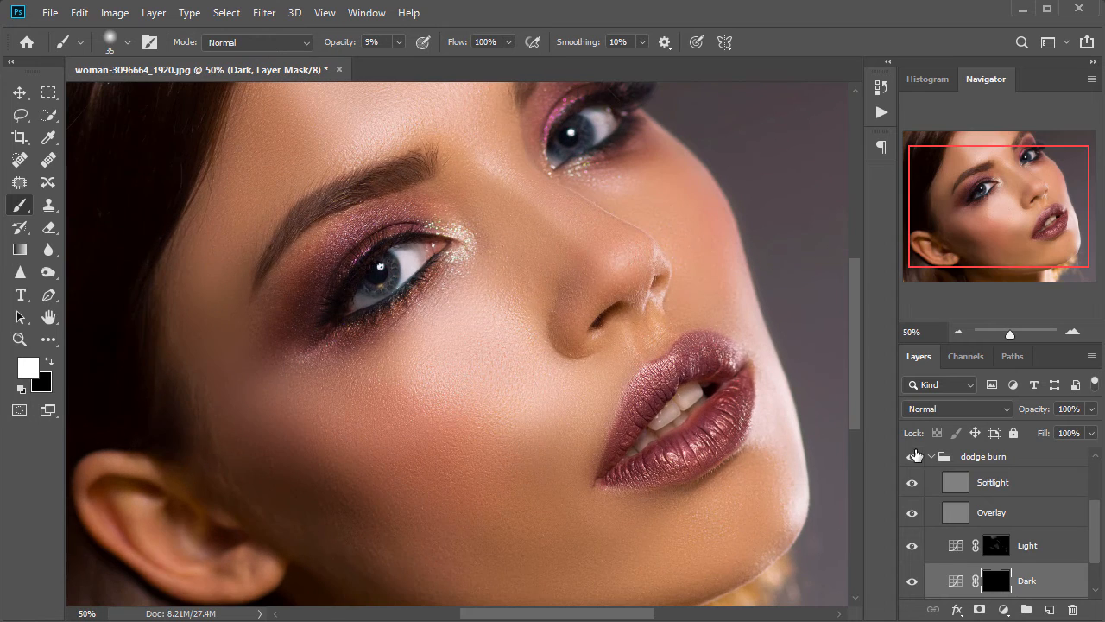
scroll(917, 456, up, 3)
click(911, 457)
drag(322, 459, 321, 416)
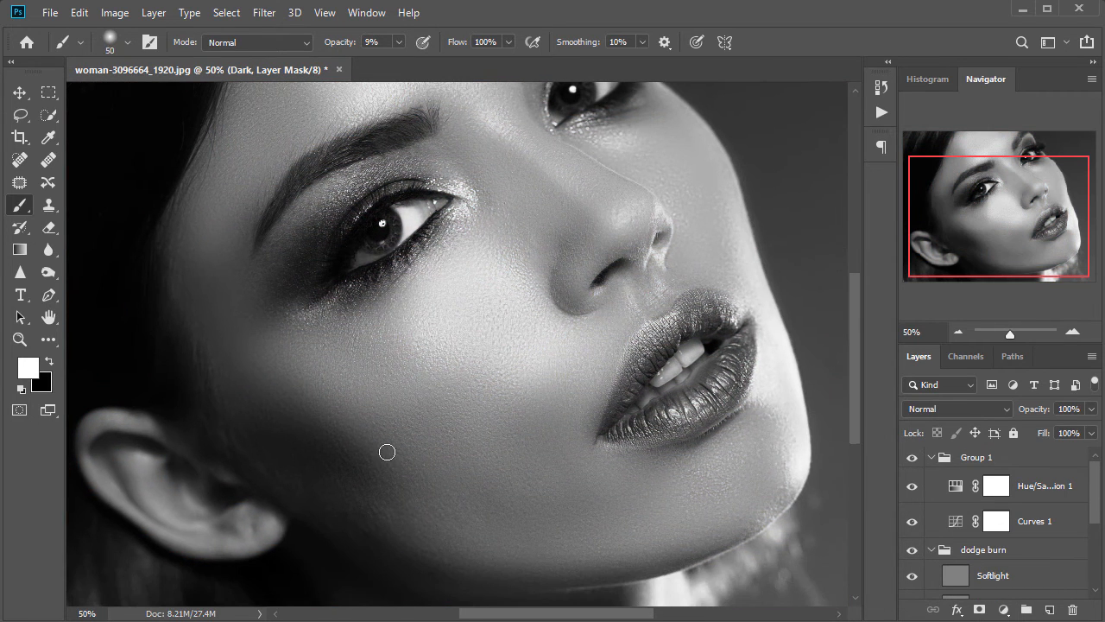
Enlarge the brush to 250 px and darken the hollow of the near cheek on the Dark mask.
key(bracketright)
key(bracketright)
key(bracketright)
key(bracketright)
key(bracketright)
key(bracketright)
key(bracketright)
key(bracketright)
key(bracketright)
key(bracketright)
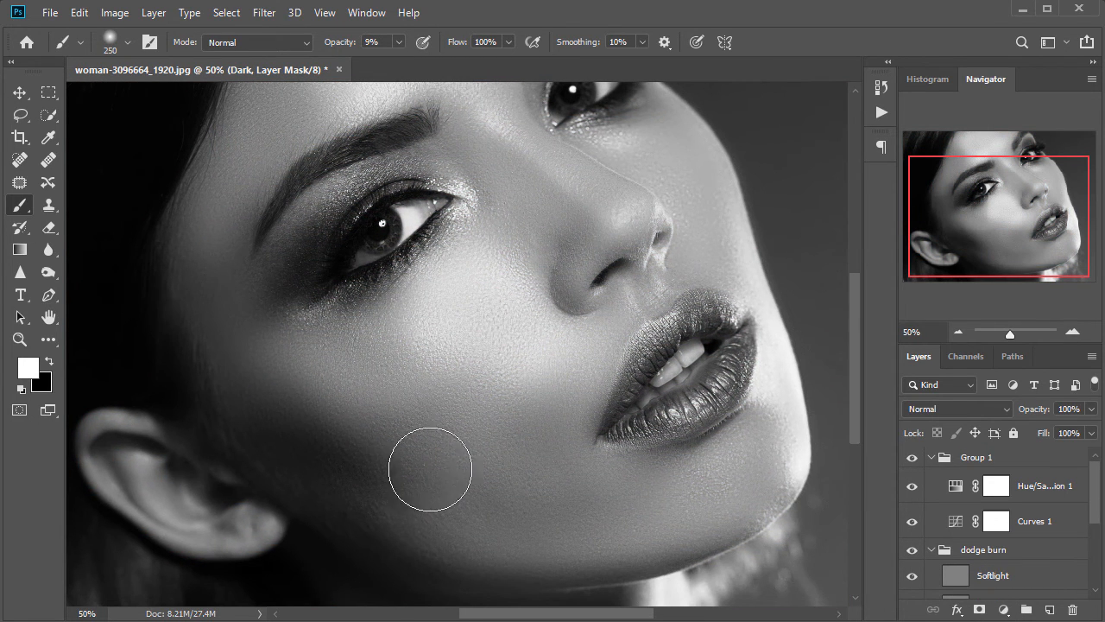
mouse_move(430, 468)
mouse_down()
mouse_move(366, 419)
mouse_move(424, 449)
mouse_move(444, 464)
mouse_move(289, 398)
mouse_move(511, 490)
mouse_move(413, 477)
mouse_up()
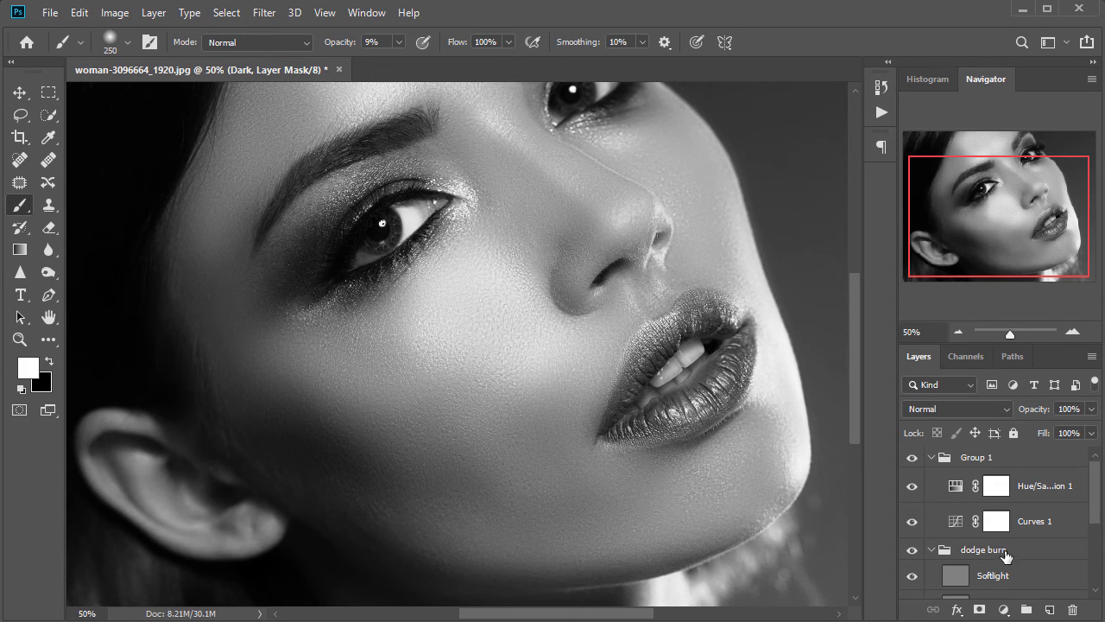
Hide Group 1 and feather the Dark layer's mask by about 3.8 px.
click(912, 485)
scroll(1001, 544, down, 3)
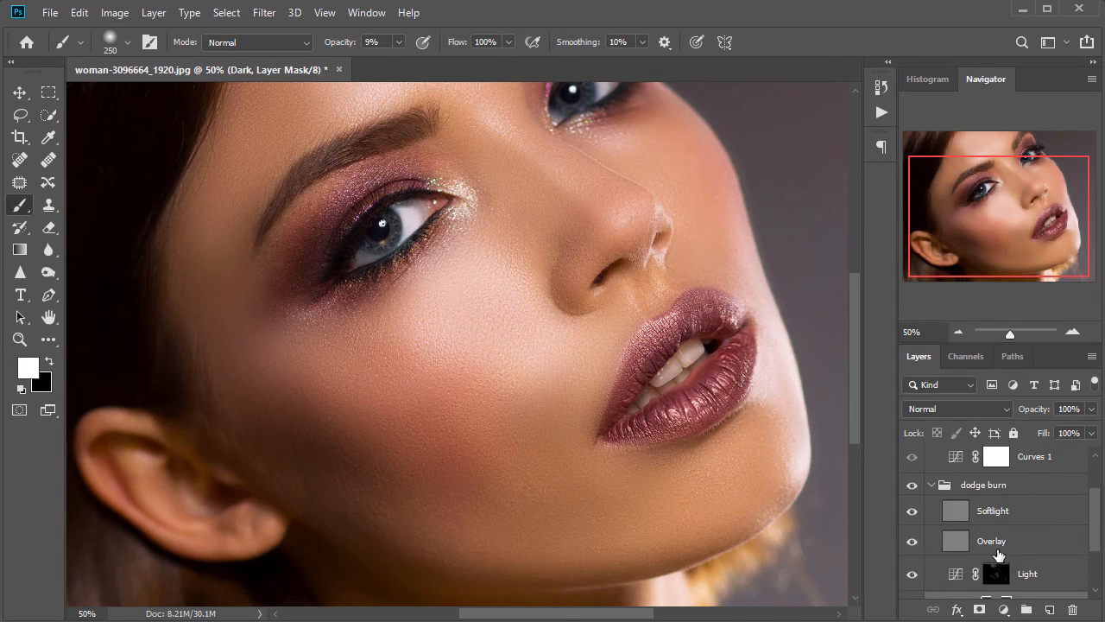
double_click(995, 565)
drag(724, 257, 752, 257)
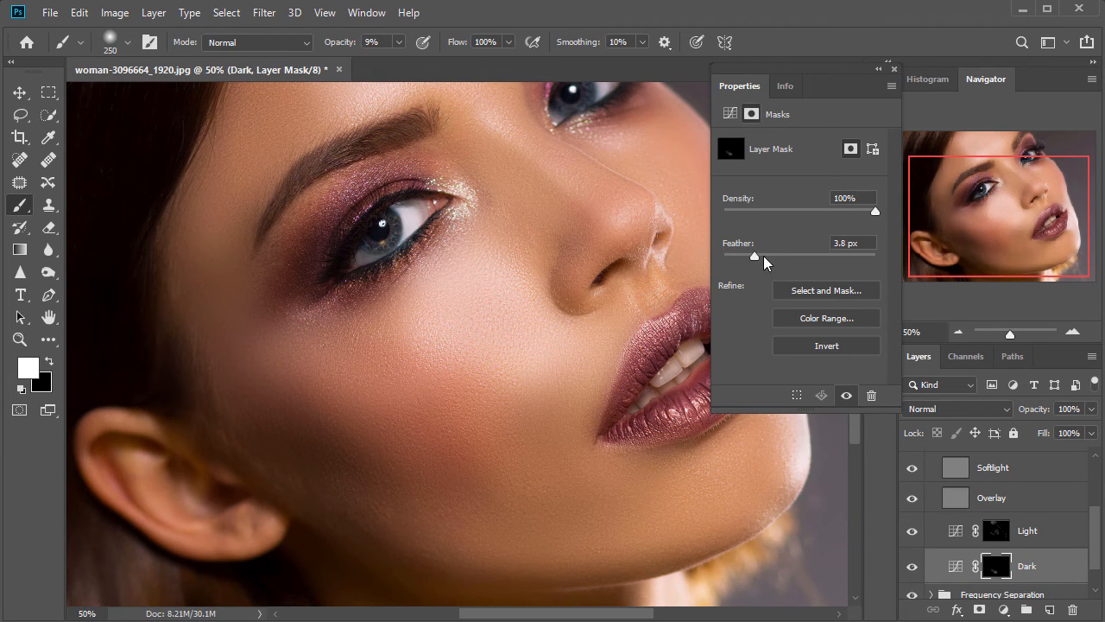
click(893, 69)
Collapse the dodge burn group and compare the portrait with and without it.
scroll(956, 511, up, 2)
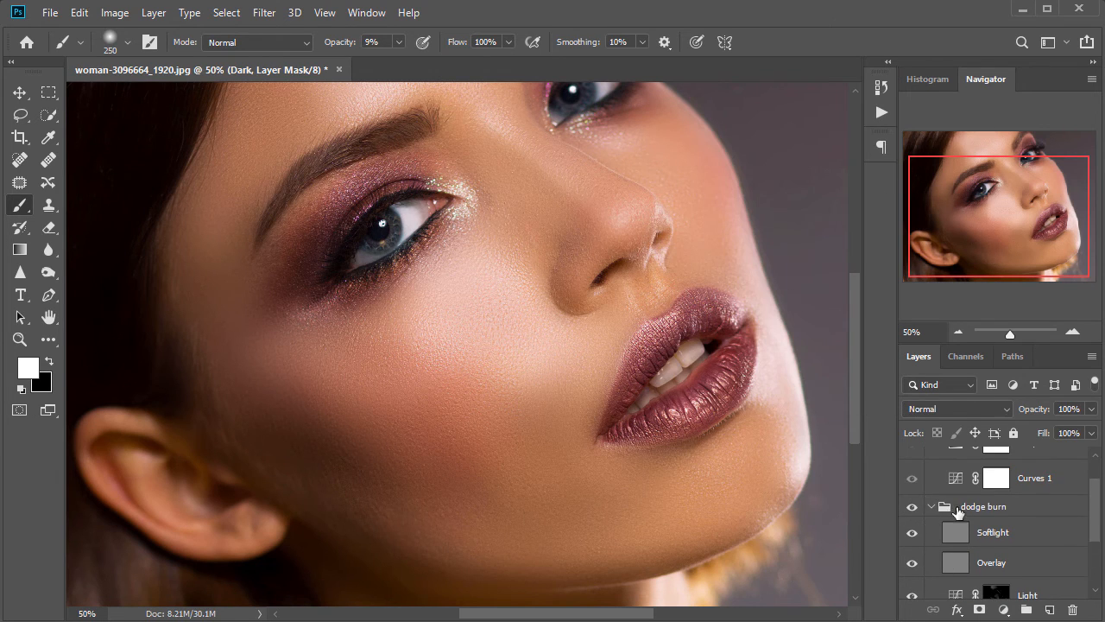
click(932, 507)
click(914, 536)
click(914, 536)
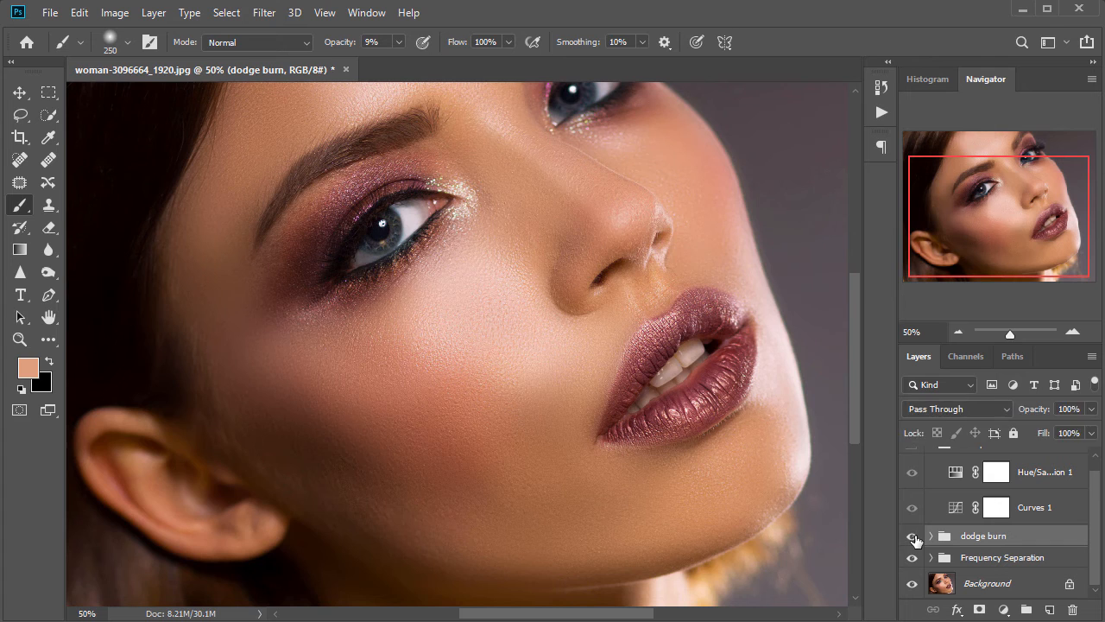
click(914, 536)
click(915, 536)
key(ctrl+minus)
click(914, 536)
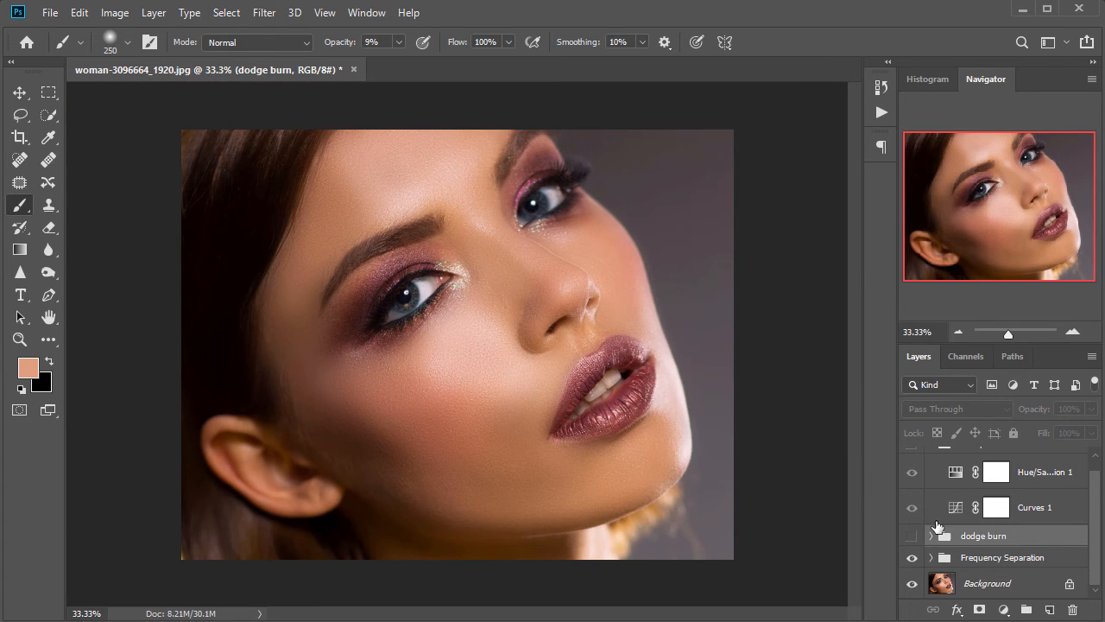
Collapse Group 1 and compare the portrait by switching the dodge burn and Frequency Separation groups off and on.
scroll(936, 524, up, 1)
click(931, 458)
click(913, 480)
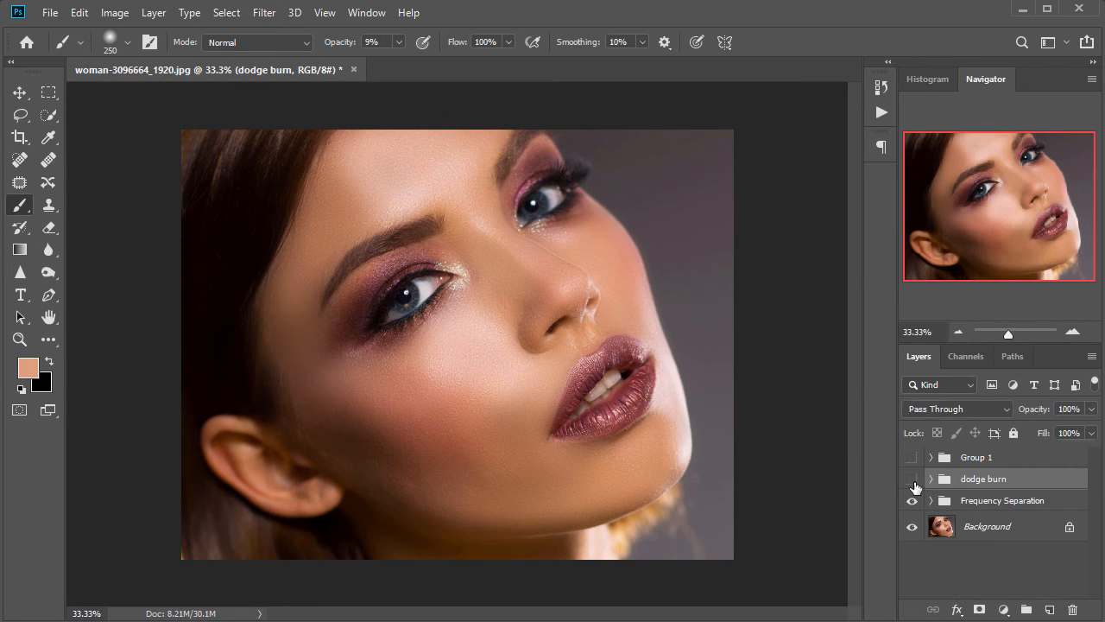
click(912, 480)
click(912, 480)
click(913, 480)
click(912, 480)
click(912, 480)
click(913, 484)
click(913, 483)
click(913, 483)
click(916, 503)
click(916, 503)
click(916, 504)
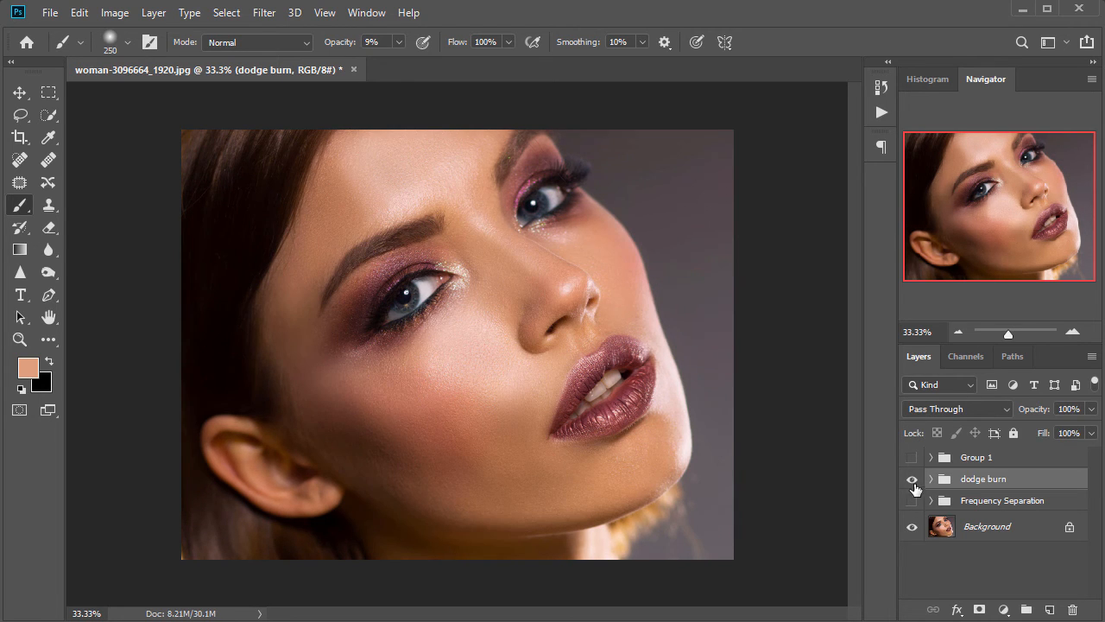
click(914, 484)
Delete Group 1, then show the dodge burn and Frequency Separation groups and merge them into one layer.
click(990, 460)
drag(990, 460, 1072, 609)
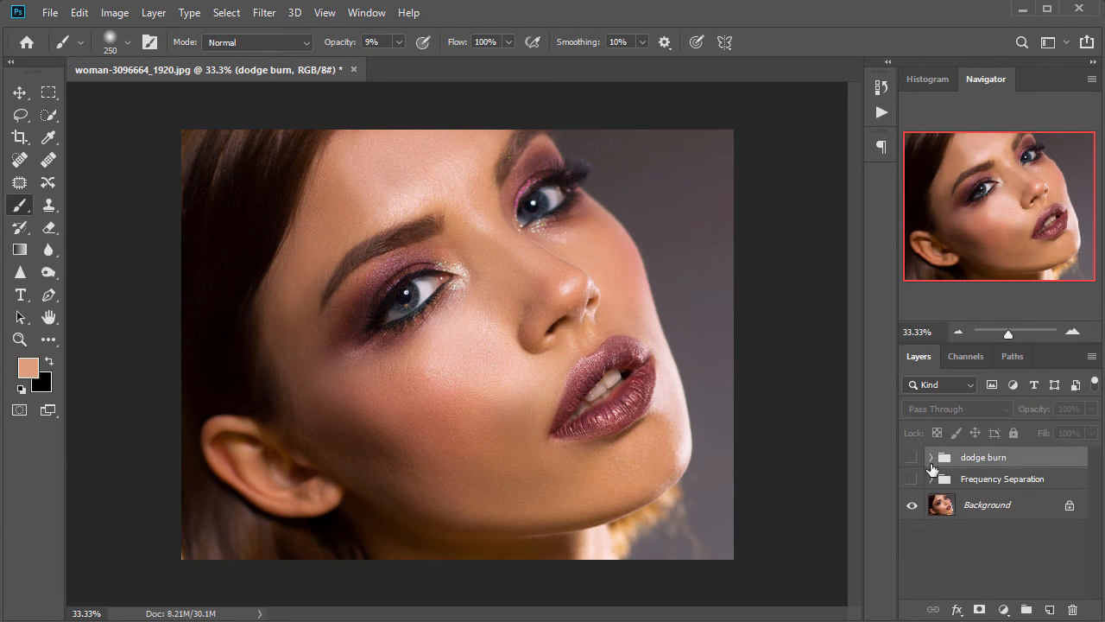
click(912, 456)
click(911, 479)
shift+click(978, 481)
key(ctrl+e)
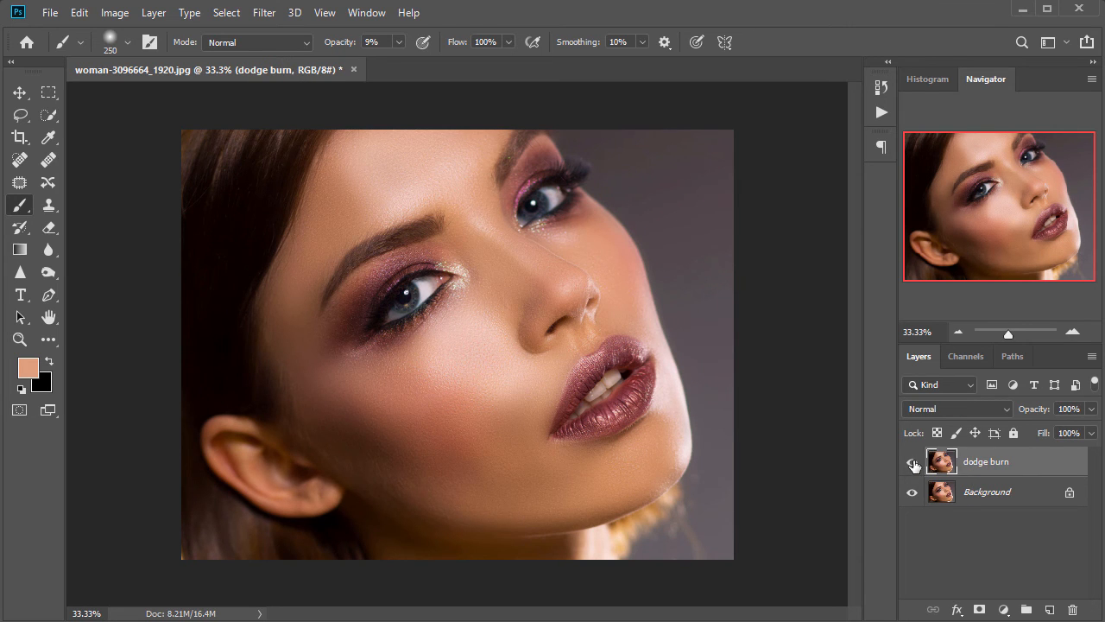
Open the Camera Raw filter on the merged layer and raise the exposure to +0.15.
key(ctrl+shift+a)
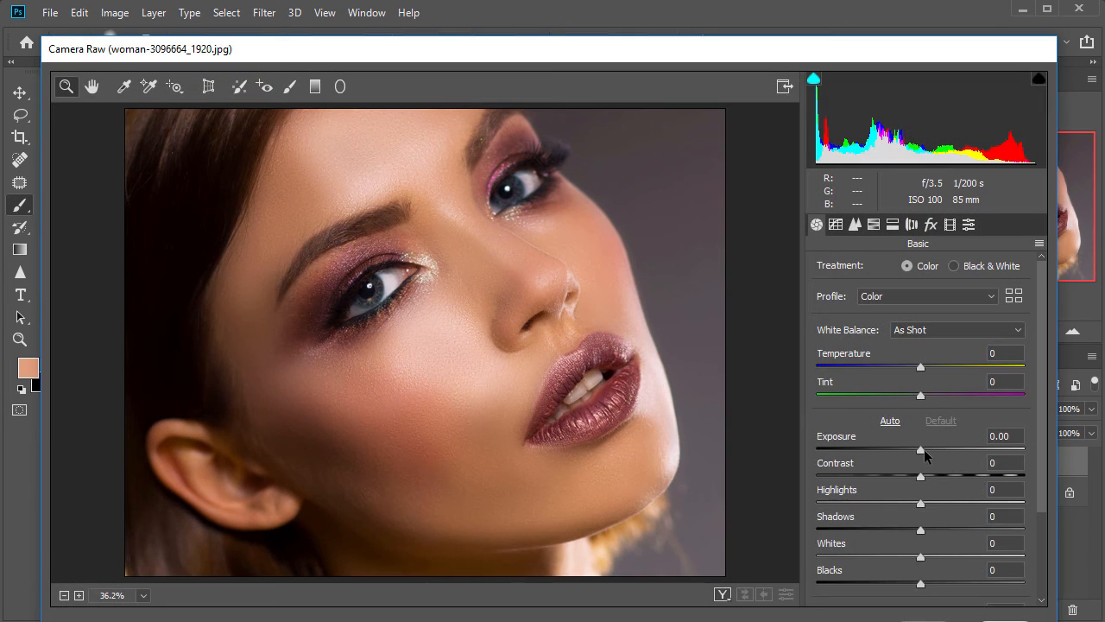
drag(921, 450, 927, 455)
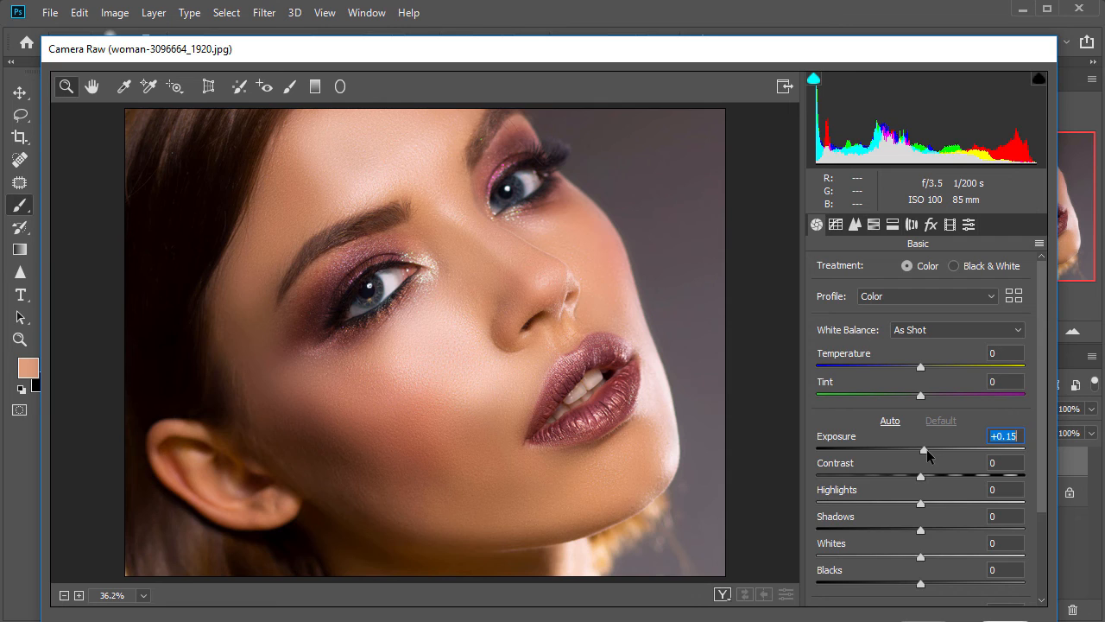
scroll(927, 455, down, 3)
Set the HSL luminance of Reds to -10 and Oranges to +8, lower Yellows, and apply the Camera Raw filter.
click(882, 226)
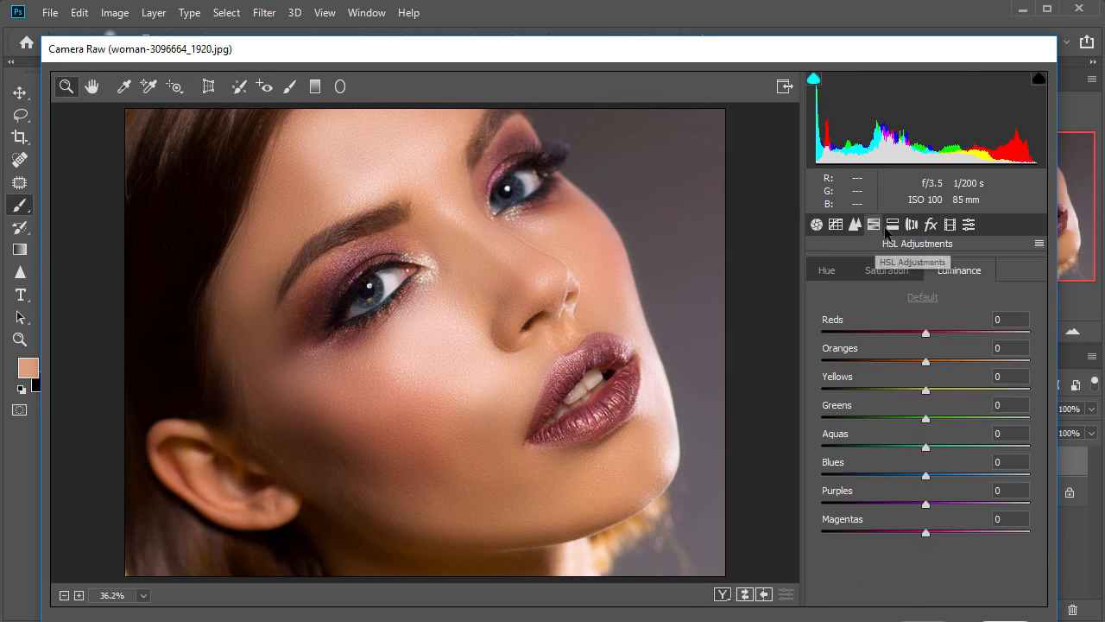
drag(925, 361, 930, 362)
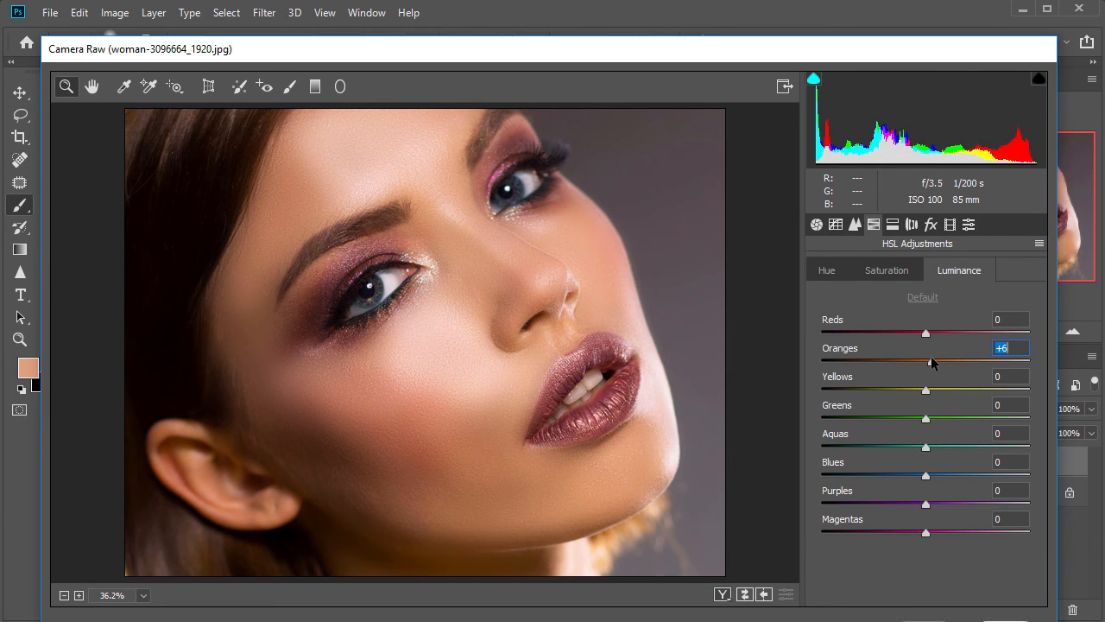
drag(925, 332, 937, 367)
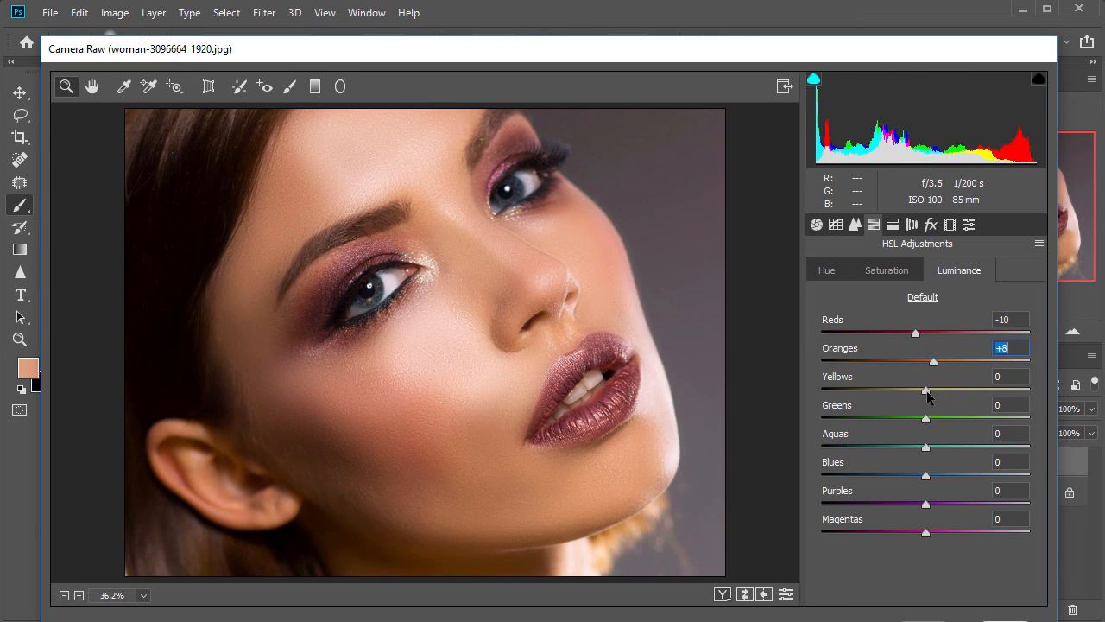
drag(927, 395, 905, 393)
click(898, 273)
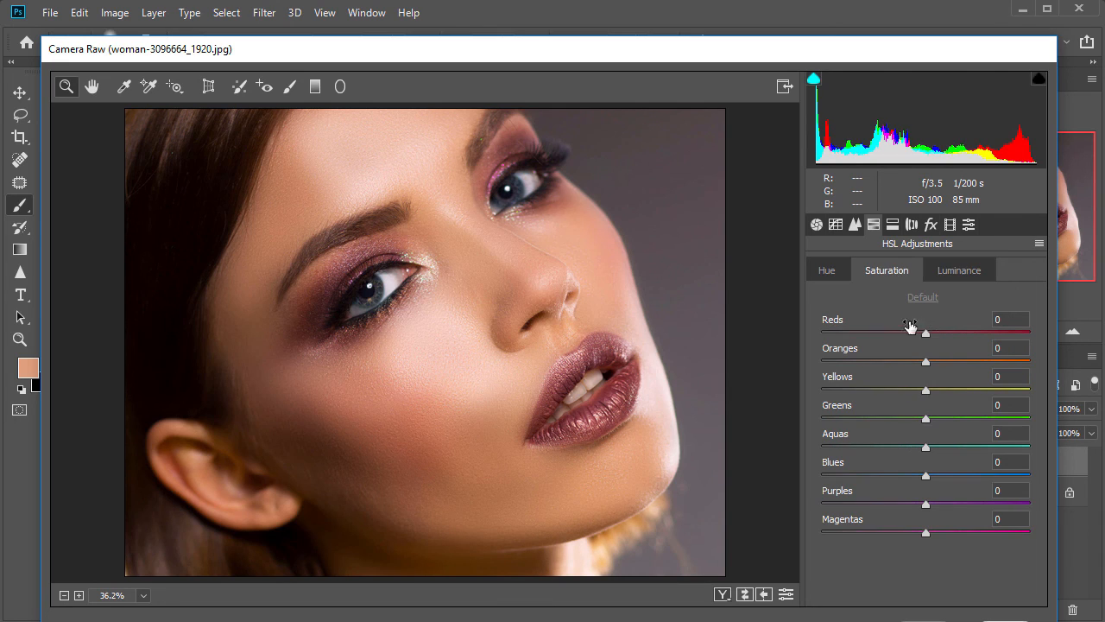
click(979, 471)
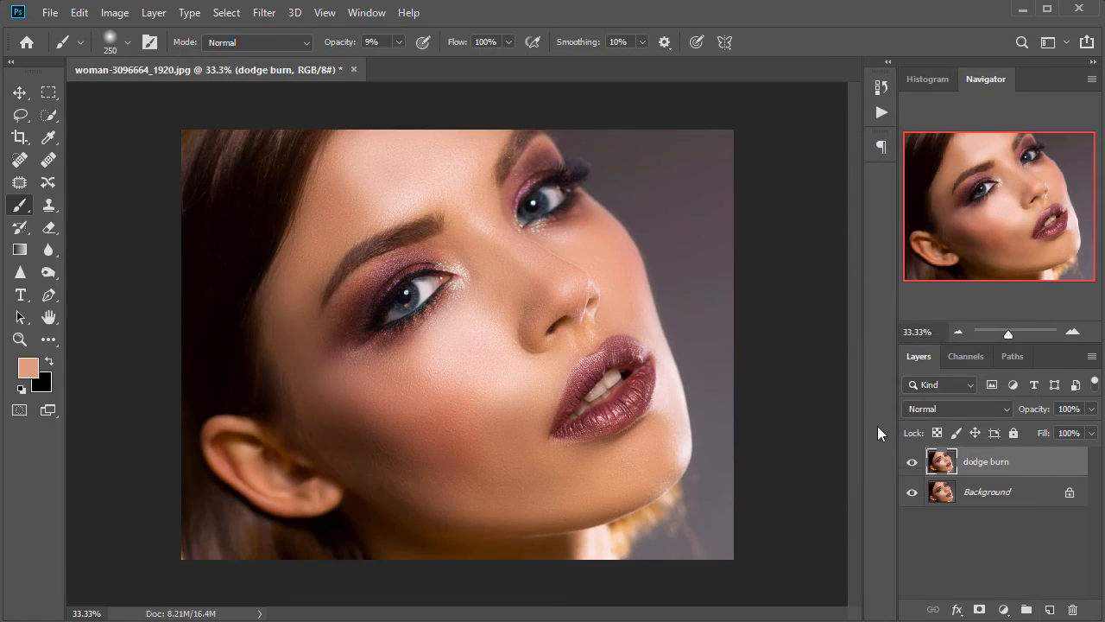
Compare the finished retouch with the original by switching the merged dodge burn layer off and on.
click(913, 465)
click(912, 466)
click(913, 465)
click(913, 465)
key(ctrl+plus)
click(912, 465)
click(912, 466)
click(912, 465)
click(912, 466)
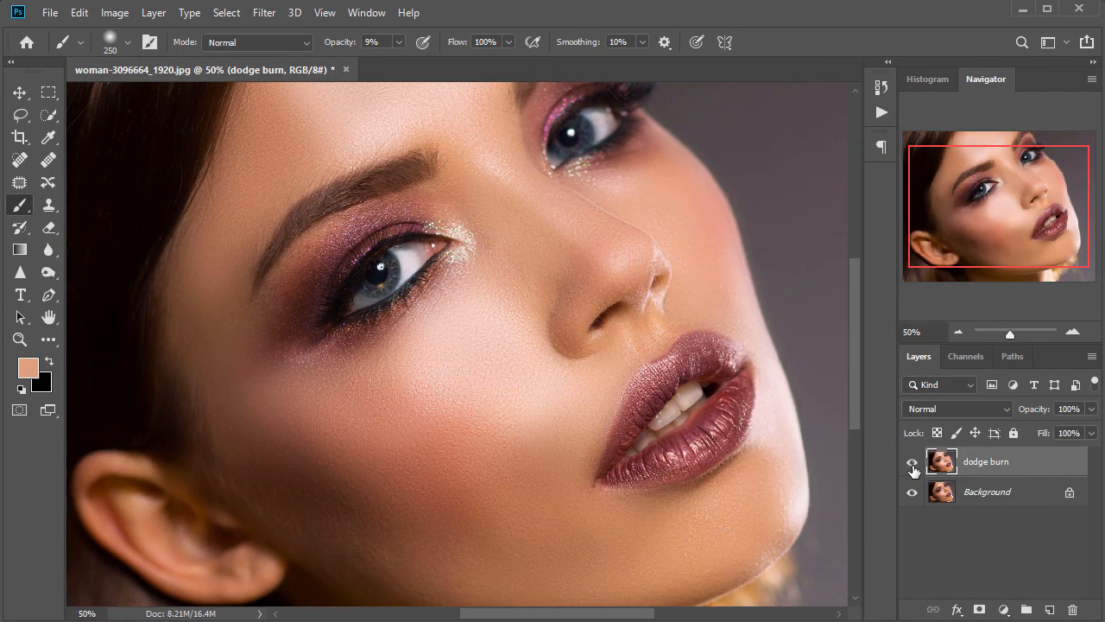
key(ctrl+plus)
key(ctrl+plus)
key(ctrl+0)
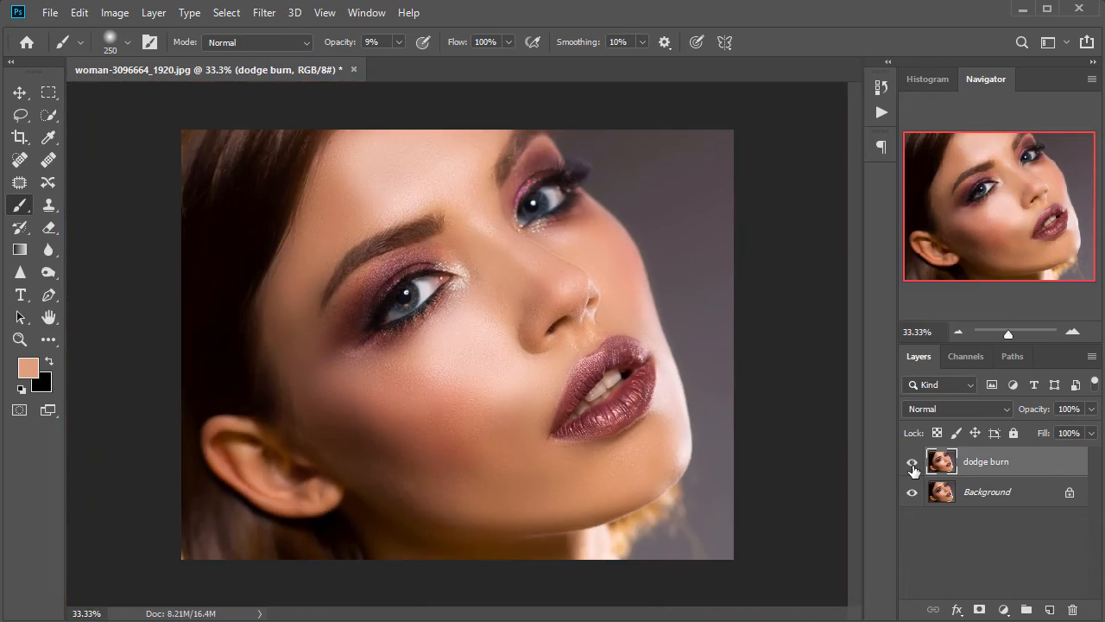
key(ctrl+plus)
key(ctrl+minus)
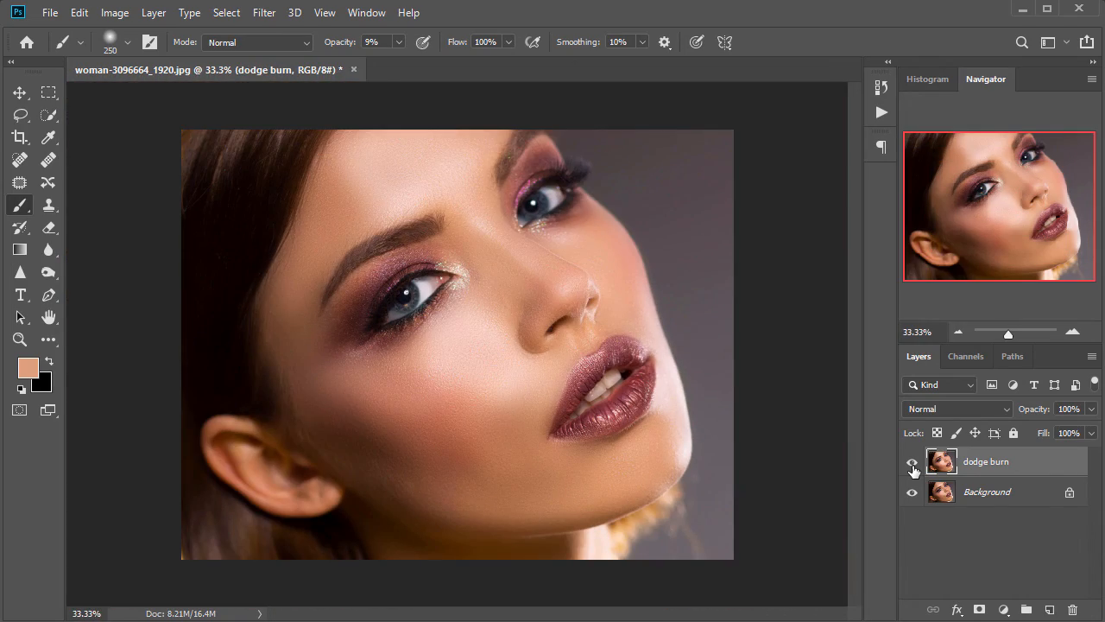